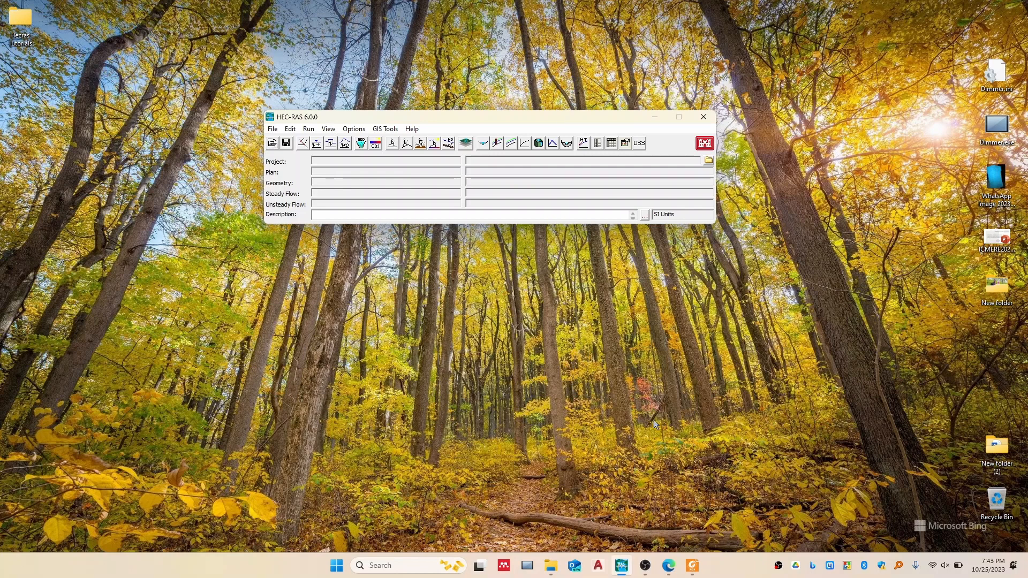
Step: Switch to Foxit PDF Reader and review the channel's length, width, Manning's n, discharge, slope formula and downstream depth condition in the lab sheet
{"action": "left_click", "coordinate": [692, 565]}
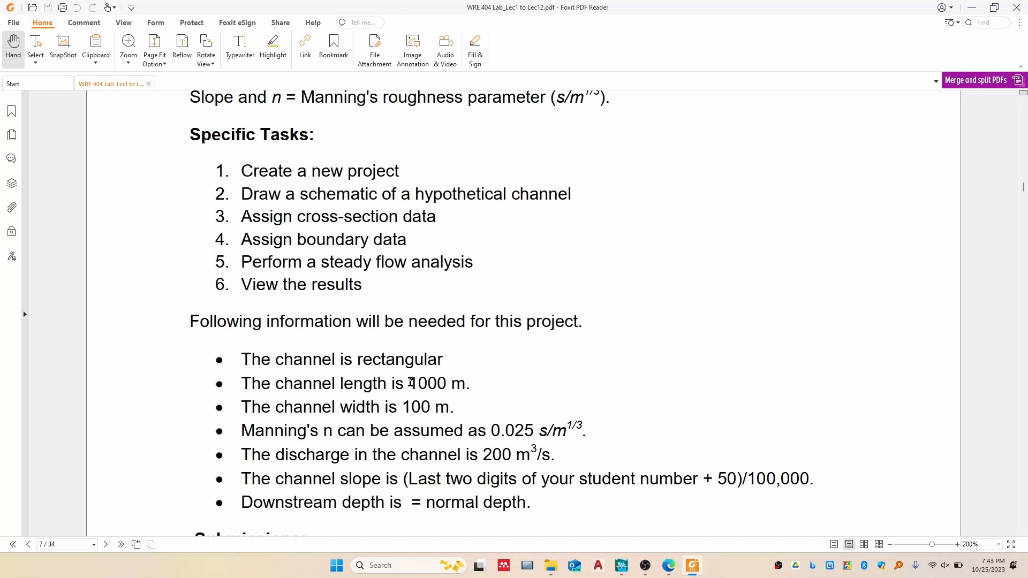
{"action": "left_click_drag", "start_coordinate": [410, 382], "coordinate": [461, 385]}
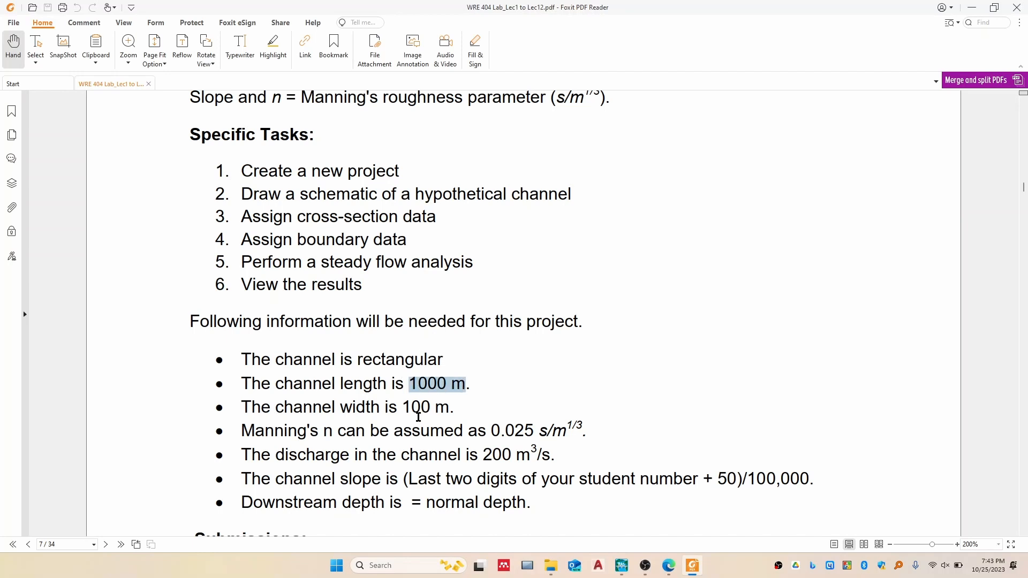
{"action": "left_click_drag", "start_coordinate": [403, 407], "coordinate": [449, 408]}
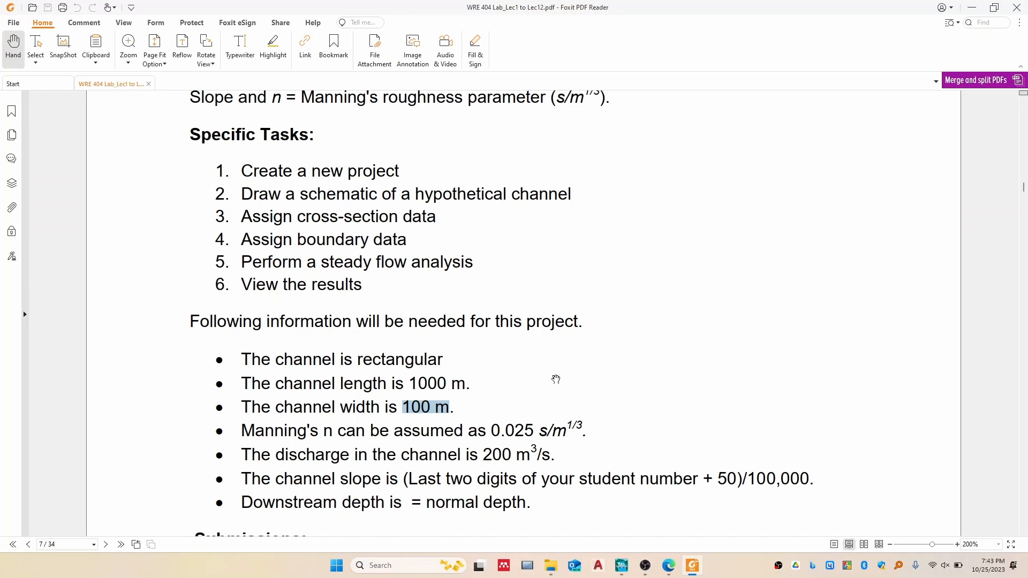
{"action": "scroll", "coordinate": [553, 378], "scroll_direction": "down", "scroll_amount": 1}
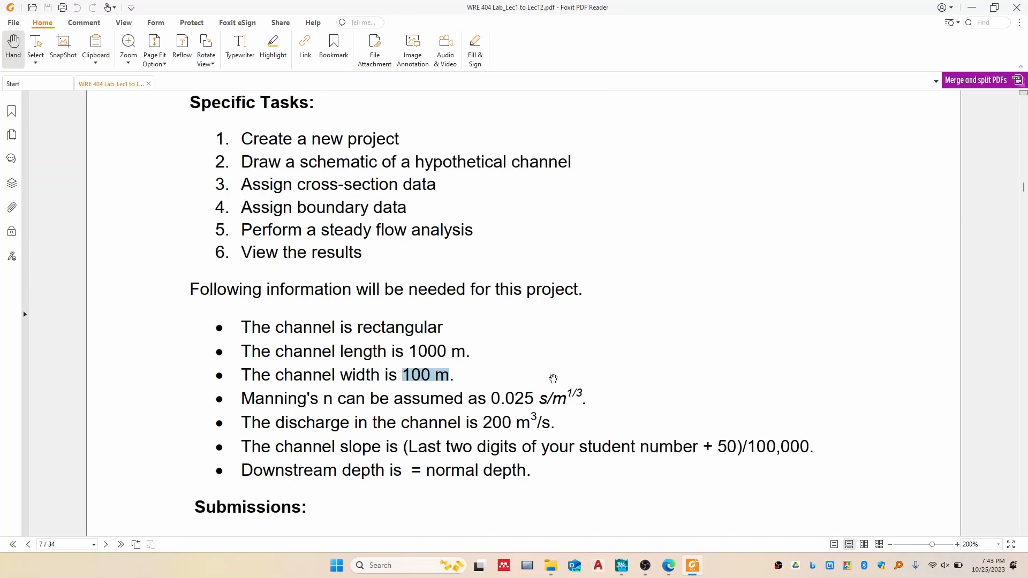
{"action": "left_click_drag", "start_coordinate": [495, 397], "coordinate": [534, 398]}
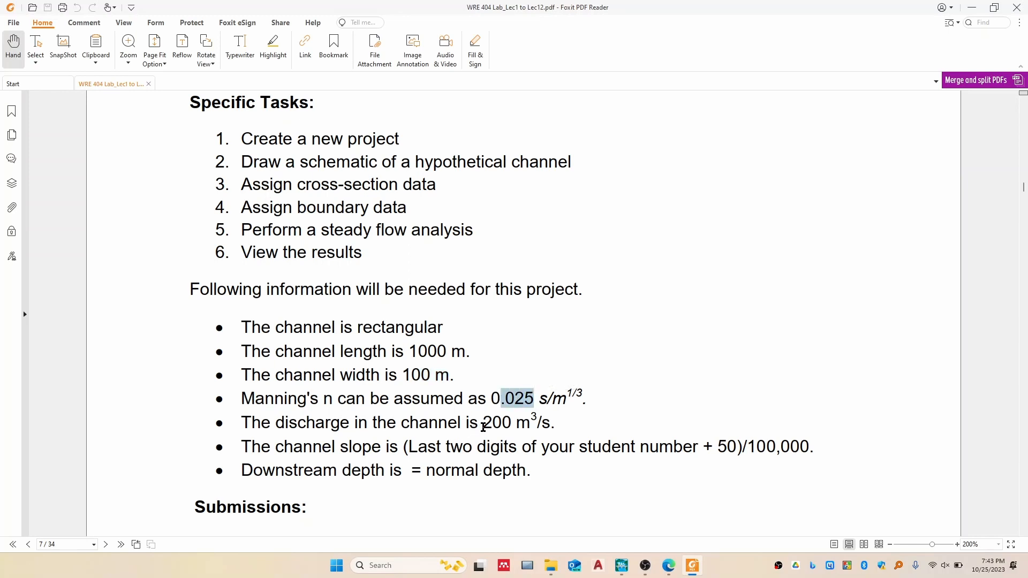
{"action": "left_click_drag", "start_coordinate": [483, 427], "coordinate": [556, 426]}
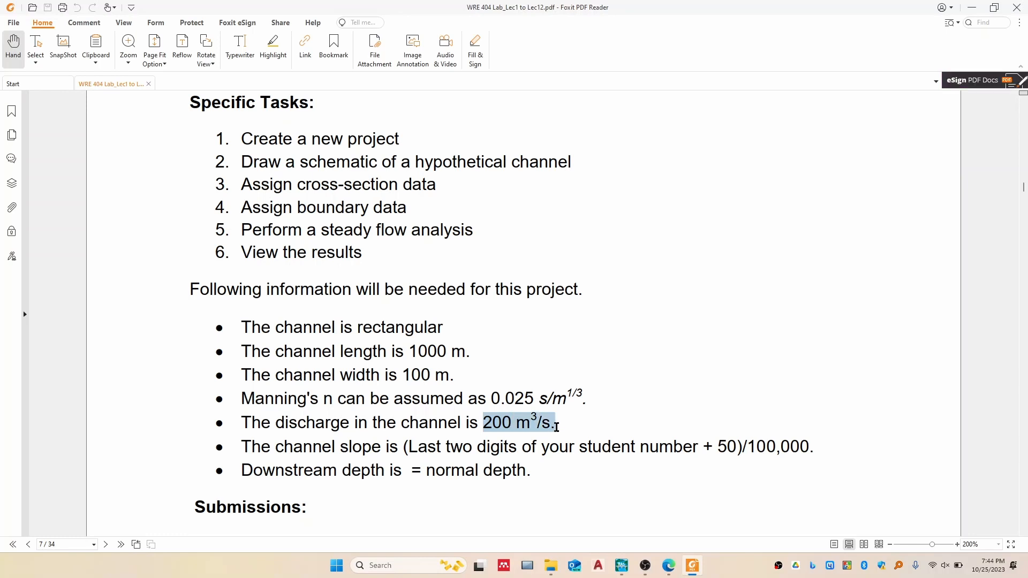
{"action": "left_click", "coordinate": [718, 446]}
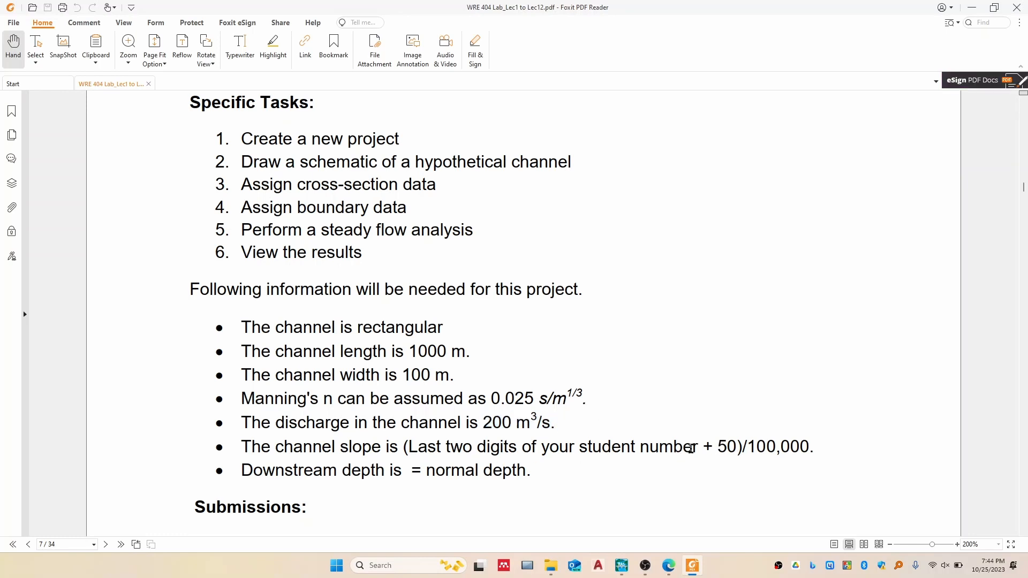
{"action": "left_click_drag", "start_coordinate": [696, 447], "coordinate": [500, 448]}
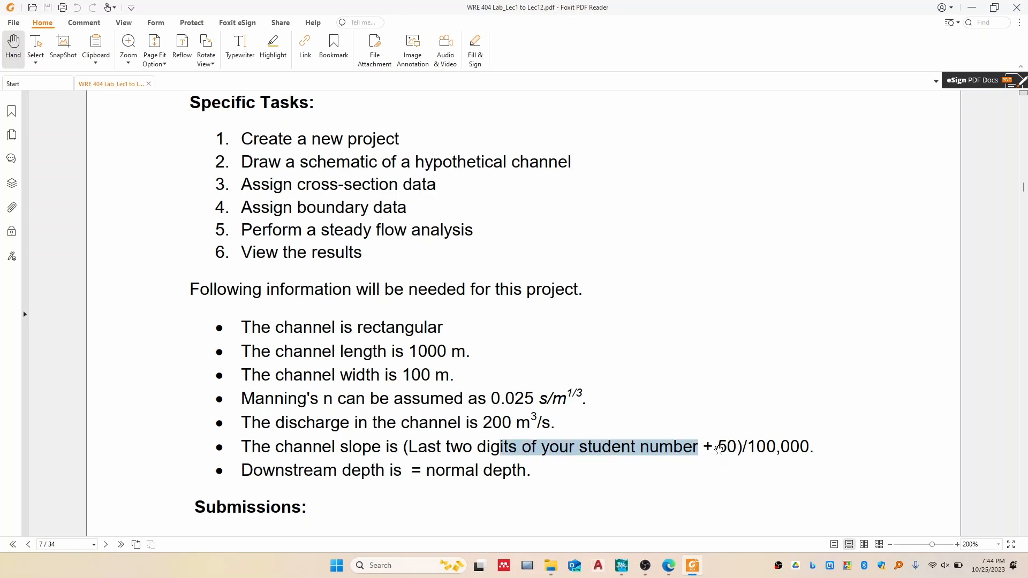
{"action": "left_click_drag", "start_coordinate": [719, 448], "coordinate": [730, 449]}
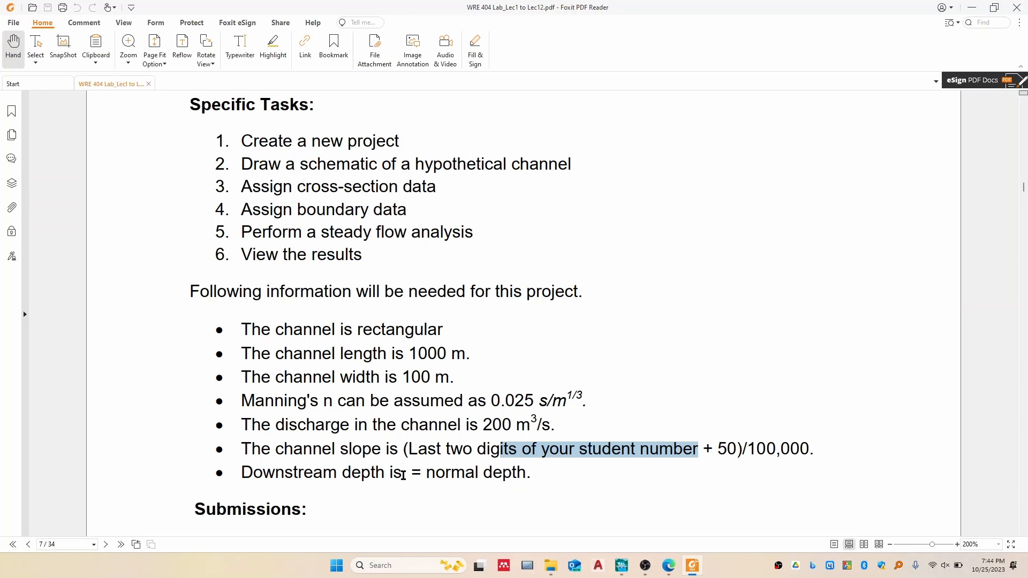
{"action": "left_click_drag", "start_coordinate": [403, 474], "coordinate": [240, 473]}
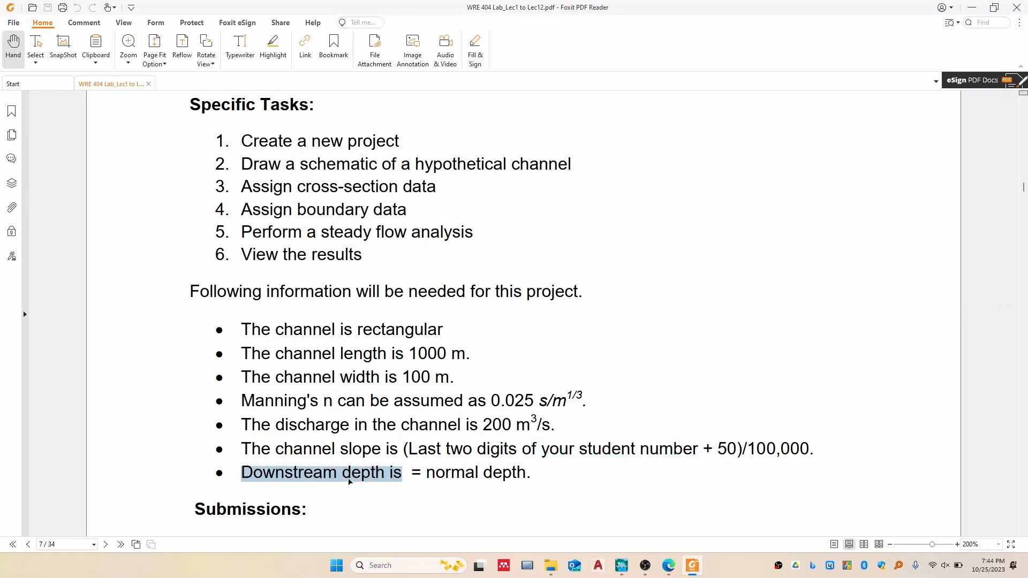
{"action": "left_click_drag", "start_coordinate": [430, 474], "coordinate": [534, 474]}
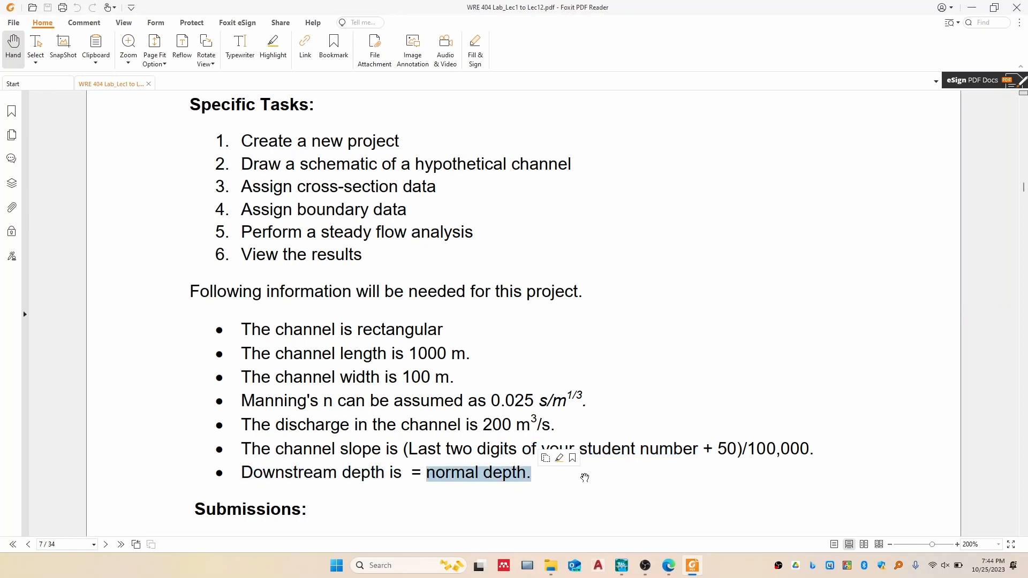
{"action": "left_click", "coordinate": [806, 319]}
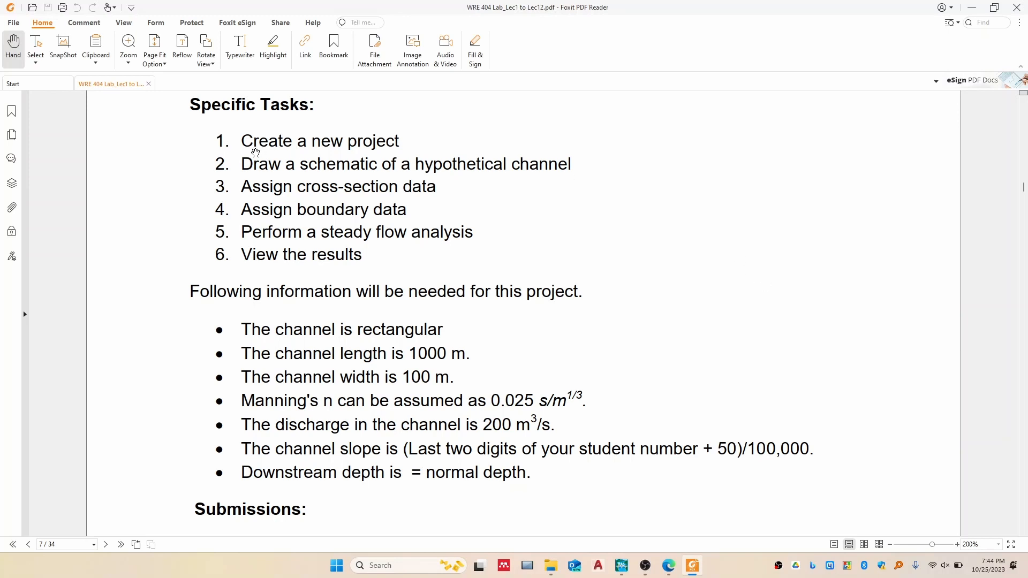
Step: Review the lab sheet's specific tasks, from creating a new project through viewing the results
{"action": "left_click_drag", "start_coordinate": [256, 146], "coordinate": [403, 142]}
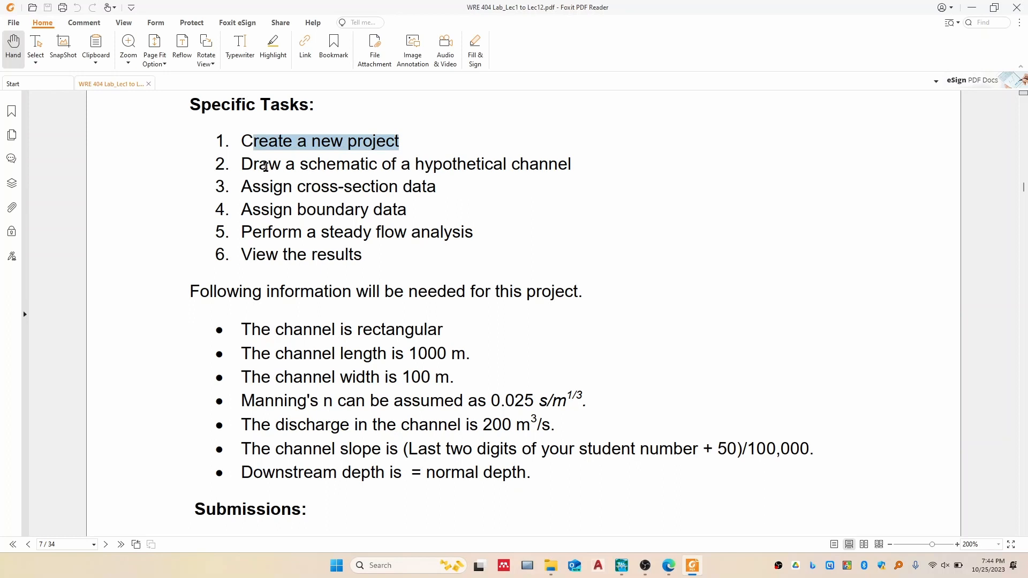
{"action": "left_click_drag", "start_coordinate": [266, 166], "coordinate": [575, 159]}
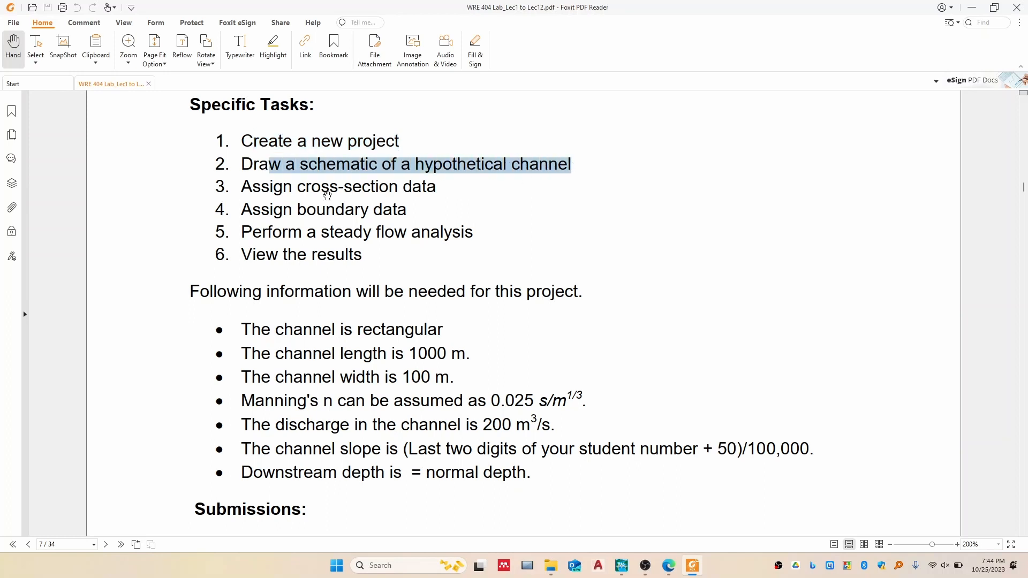
{"action": "left_click_drag", "start_coordinate": [275, 189], "coordinate": [447, 186]}
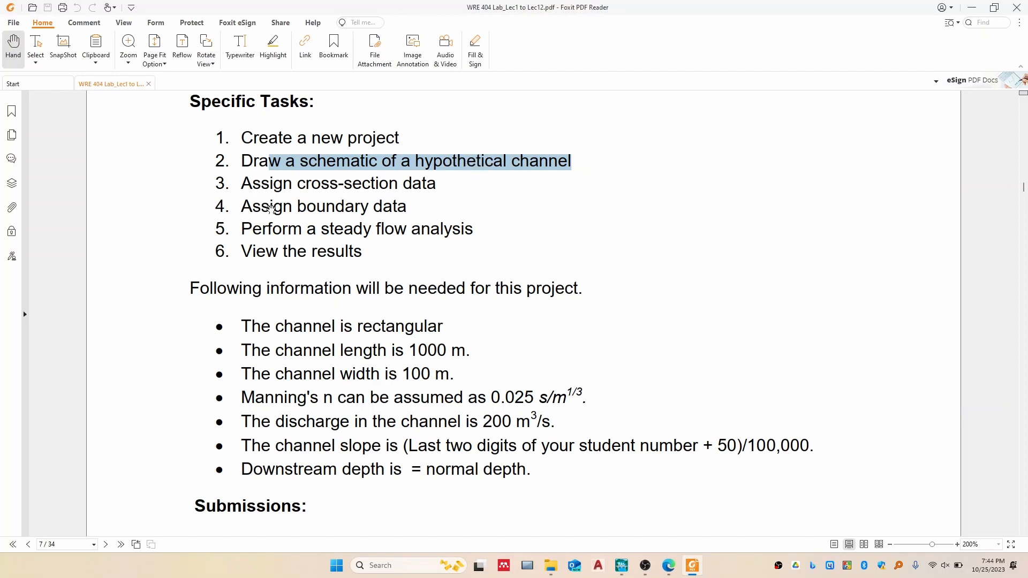
{"action": "left_click_drag", "start_coordinate": [271, 208], "coordinate": [405, 209]}
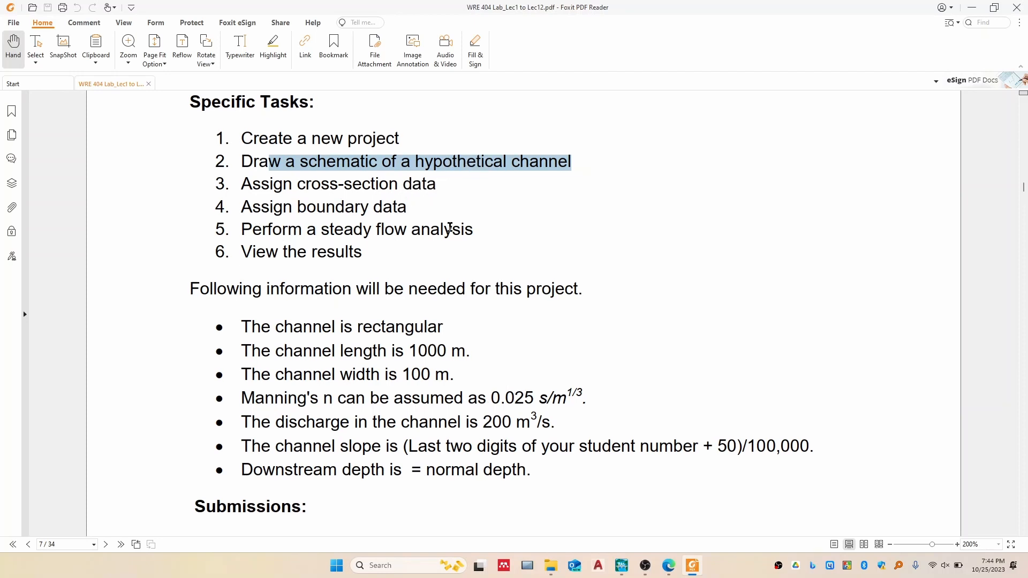
{"action": "left_click_drag", "start_coordinate": [261, 254], "coordinate": [354, 253]}
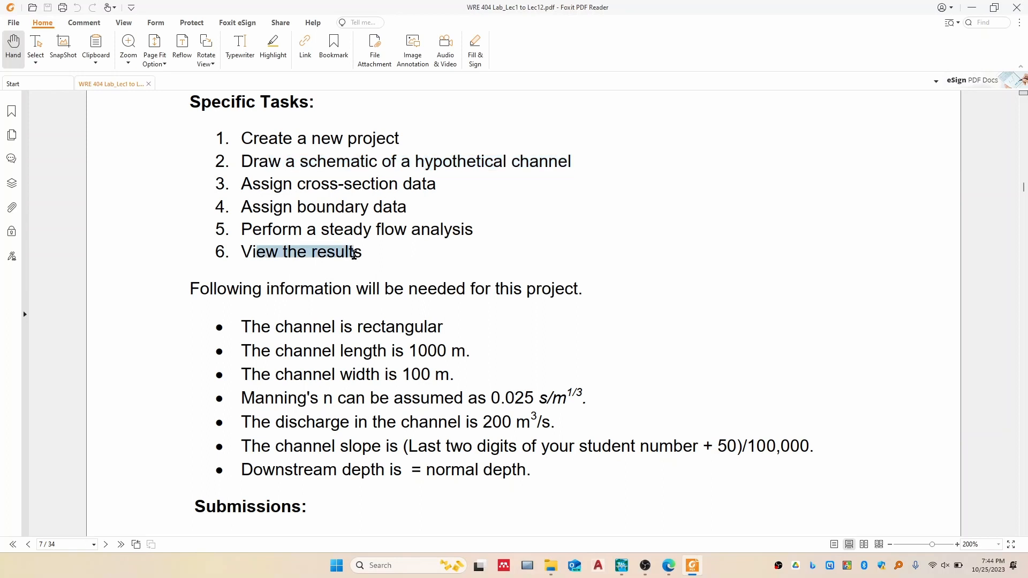
Step: Open OneNote for Windows 10 and bring the sketch with the upstream and downstream channel sections into view
{"action": "left_click", "coordinate": [400, 565]}
{"action": "type", "text": "one"}
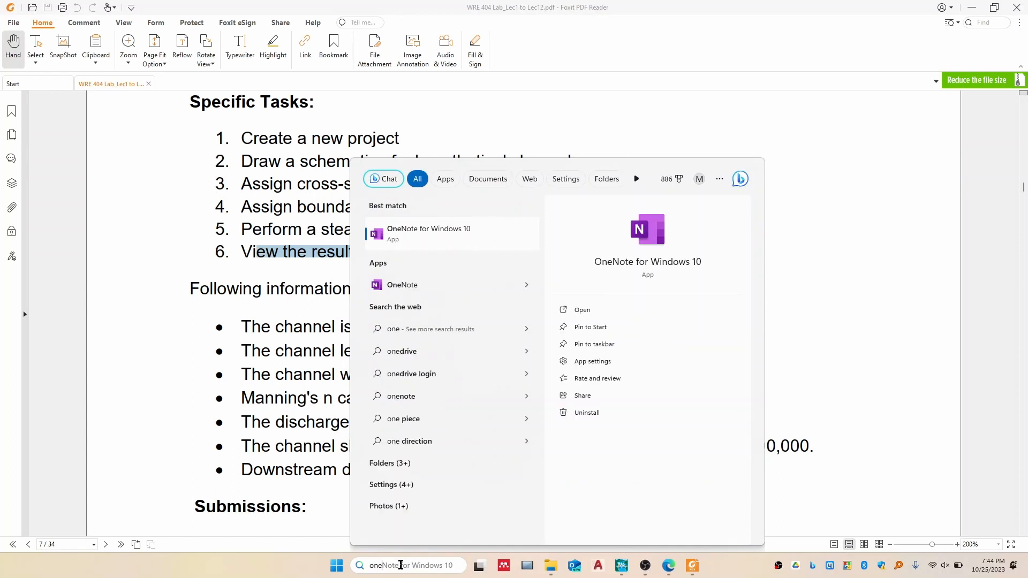
{"action": "left_click", "coordinate": [458, 235]}
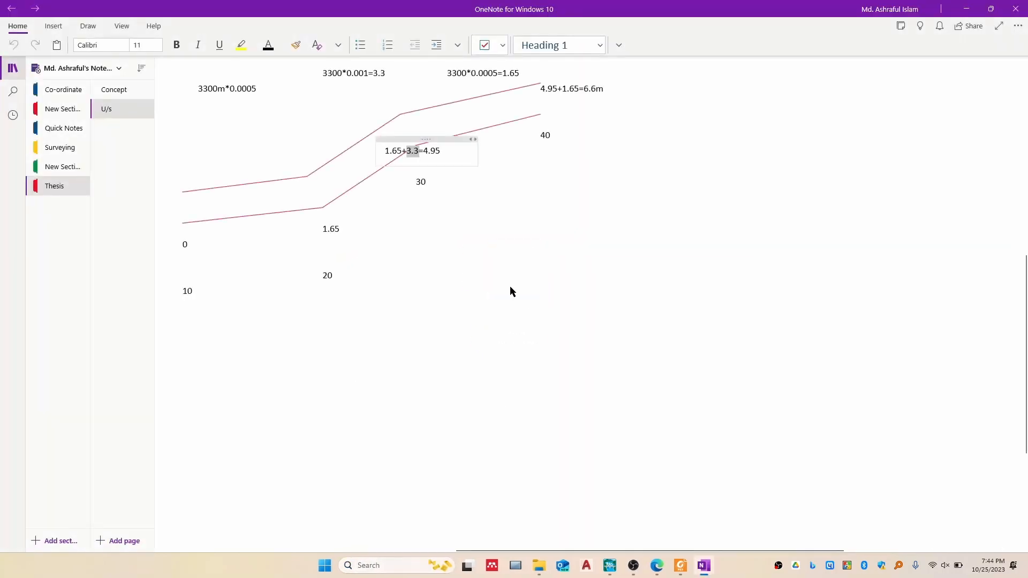
{"action": "scroll", "coordinate": [454, 303], "scroll_direction": "up", "scroll_amount": 10}
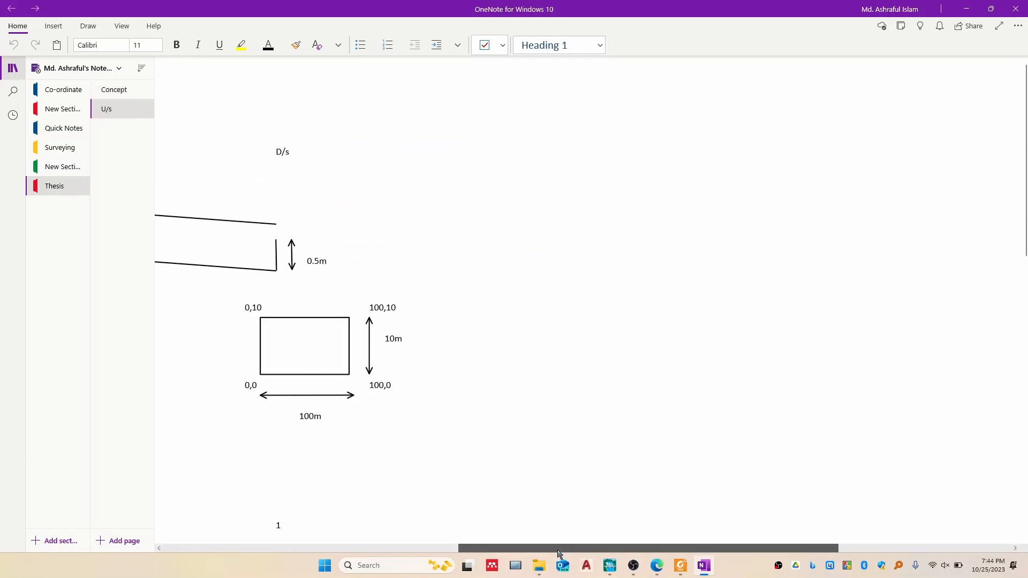
{"action": "left_click_drag", "start_coordinate": [471, 543], "coordinate": [384, 541]}
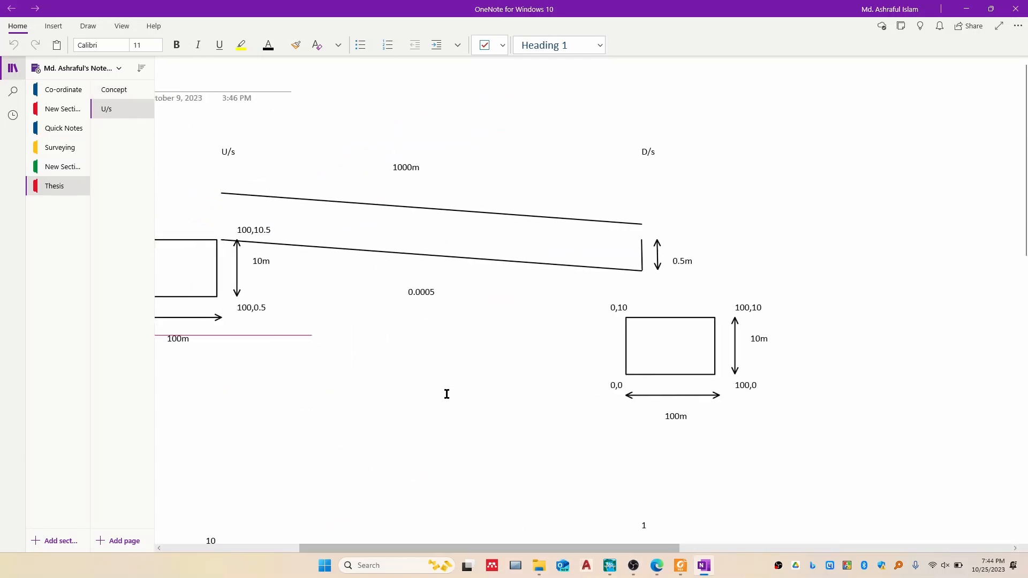
{"action": "left_click_drag", "start_coordinate": [478, 549], "coordinate": [446, 550]}
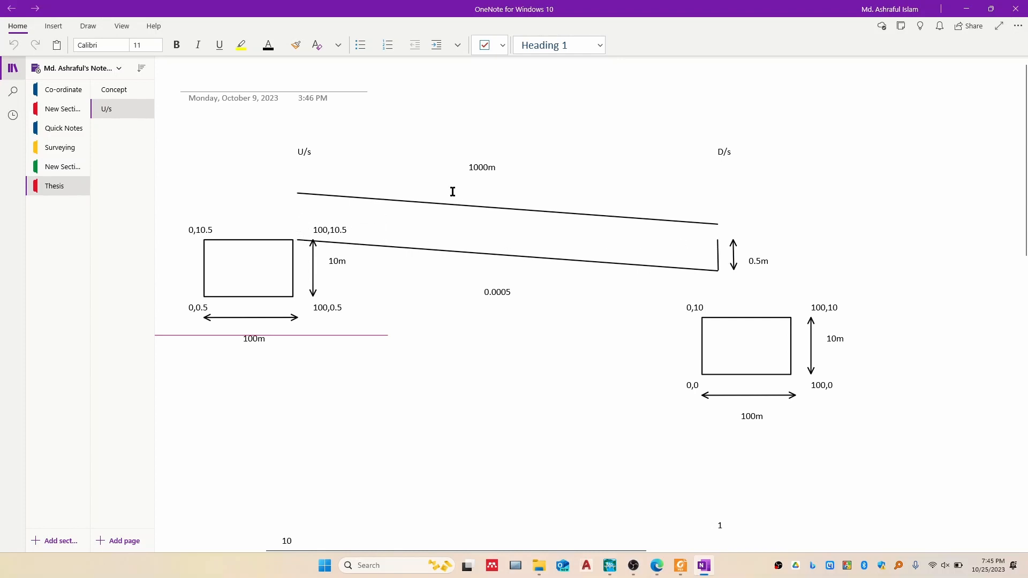
Step: Examine the channel length and bed slope labels on the longitudinal sketch
{"action": "left_click", "coordinate": [513, 169]}
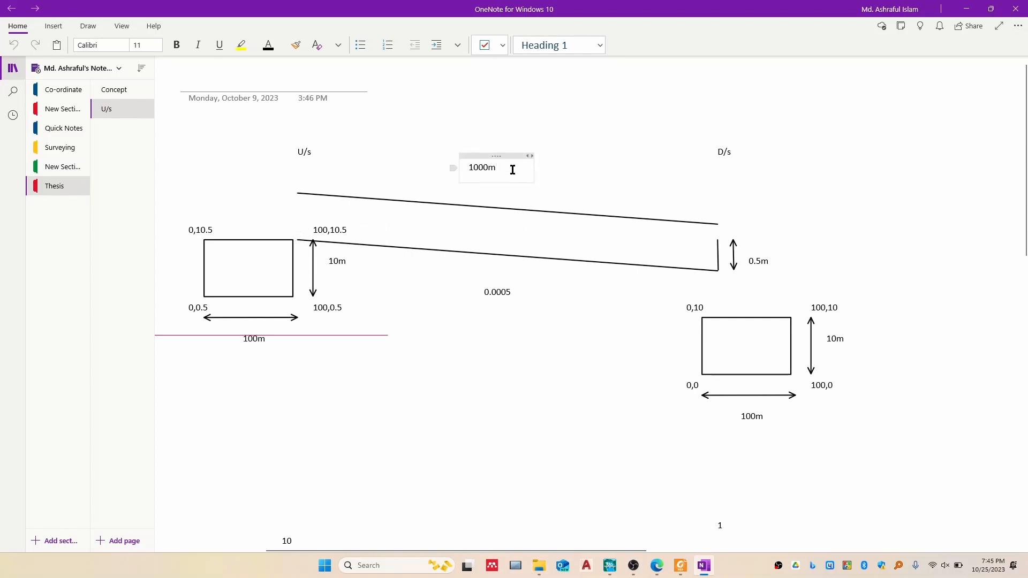
{"action": "left_click_drag", "start_coordinate": [512, 169], "coordinate": [465, 168]}
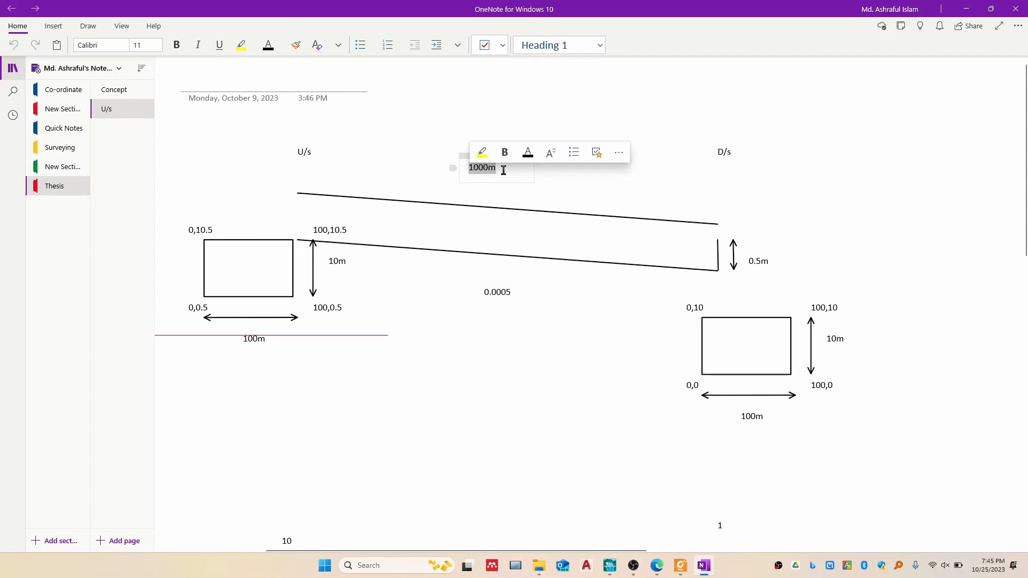
{"action": "left_click", "coordinate": [497, 170]}
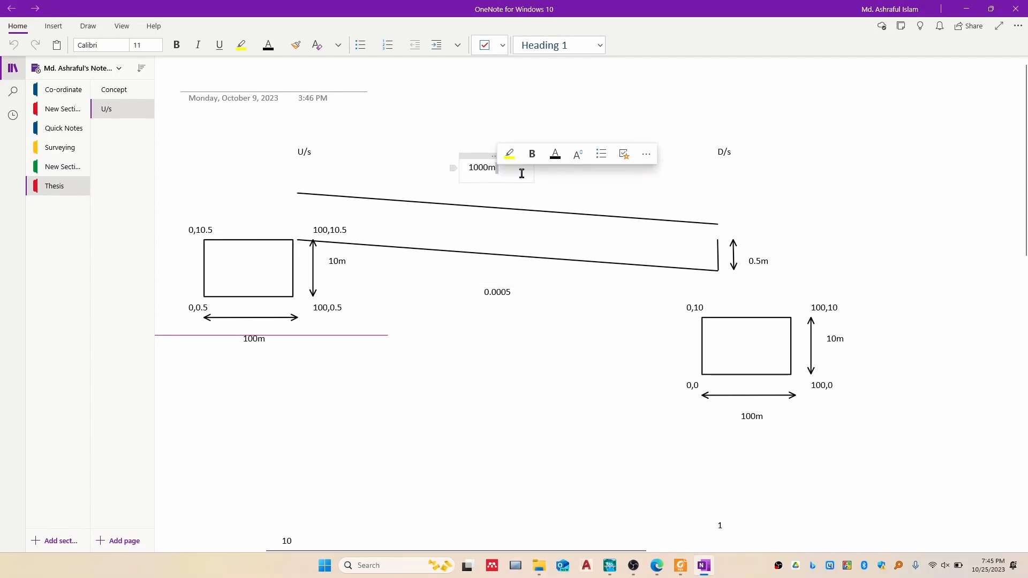
{"action": "left_click", "coordinate": [521, 173]}
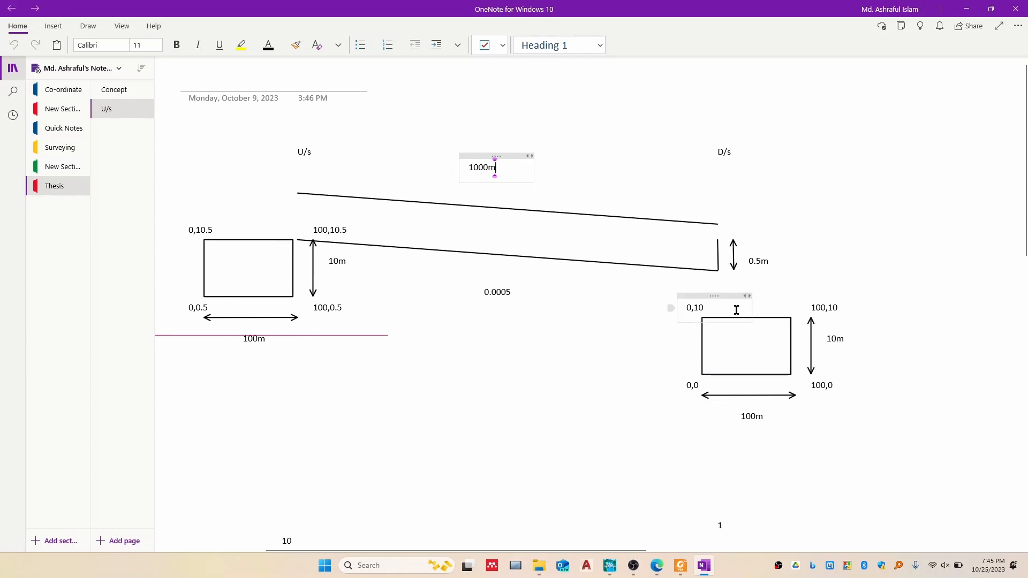
{"action": "left_click", "coordinate": [489, 294]}
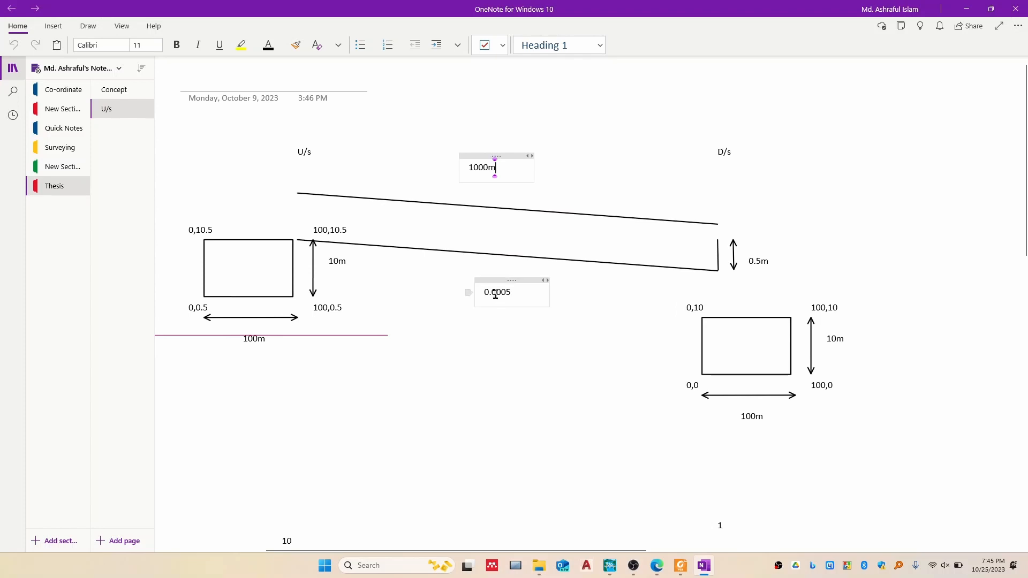
{"action": "left_click_drag", "start_coordinate": [523, 294], "coordinate": [484, 292]}
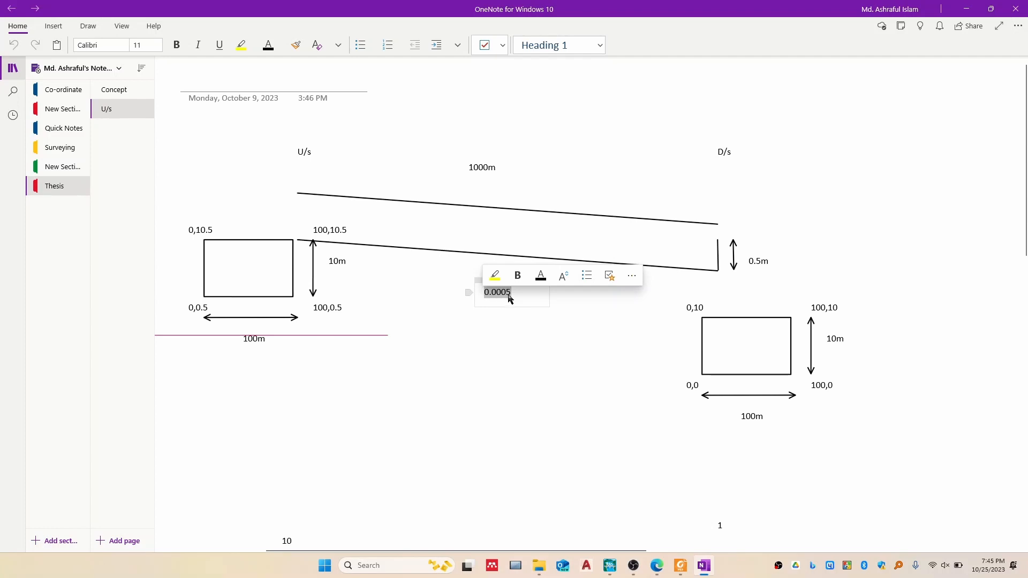
{"action": "left_click", "coordinate": [514, 294]}
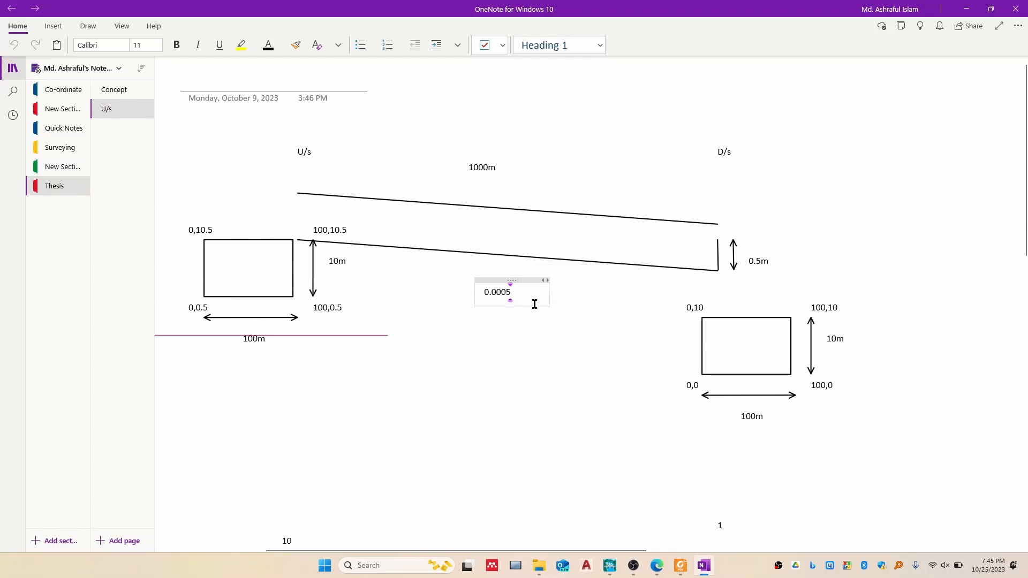
{"action": "left_click", "coordinate": [550, 346]}
Step: Compare the slope and length labels with the elevation difference marked at the channel's downstream end
{"action": "left_click_drag", "start_coordinate": [513, 292], "coordinate": [482, 292]}
{"action": "left_click_drag", "start_coordinate": [489, 167], "coordinate": [468, 168]}
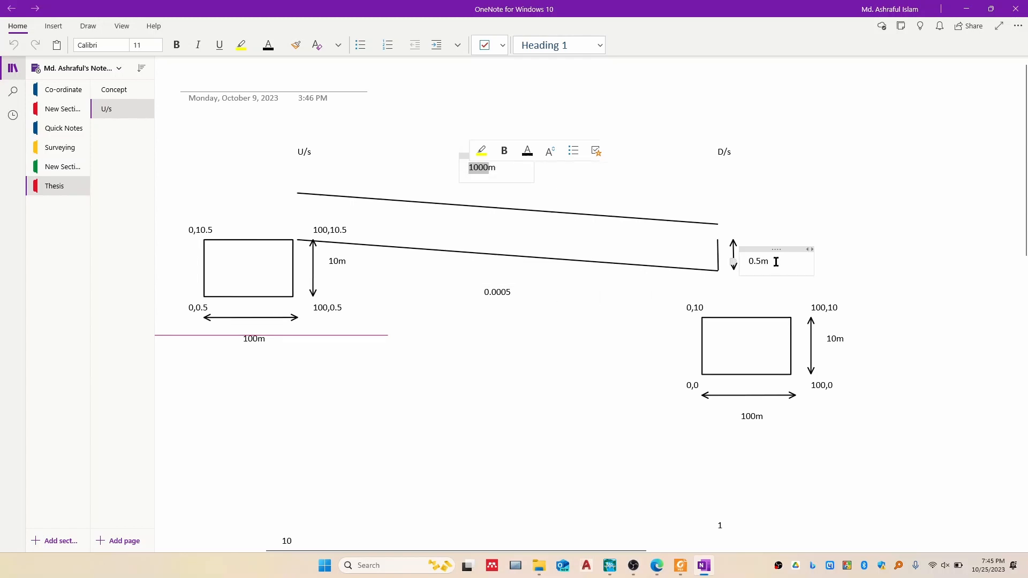
{"action": "left_click_drag", "start_coordinate": [772, 261], "coordinate": [746, 262]}
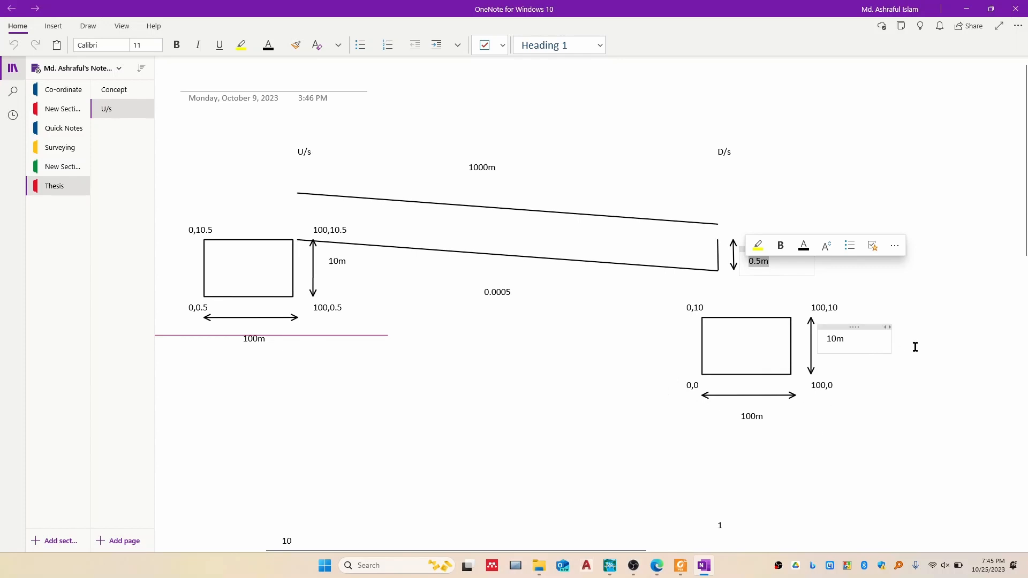
Step: Examine the height and corner coordinates of the downstream rectangular cross-section
{"action": "left_click", "coordinate": [969, 338]}
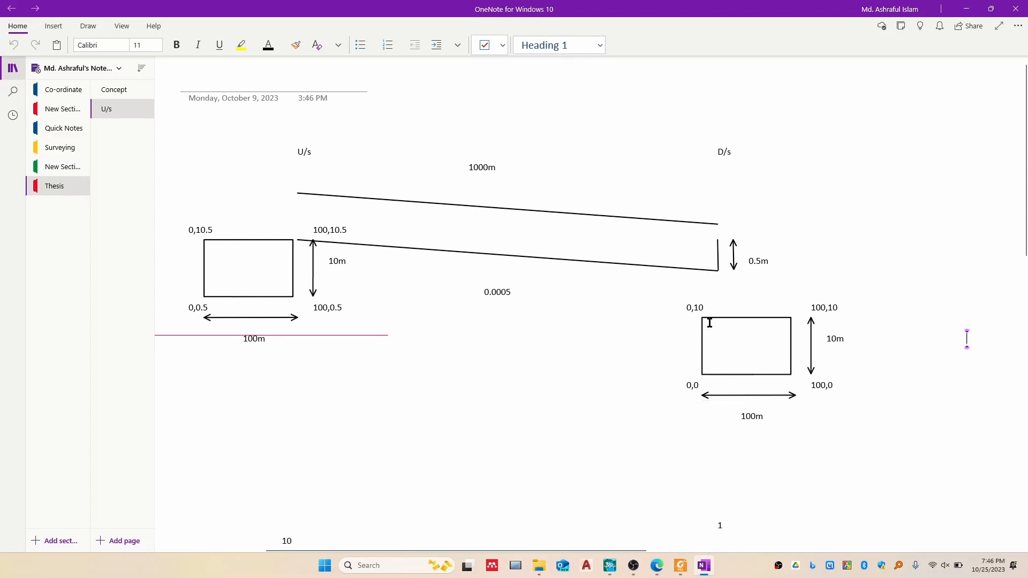
{"action": "left_click_drag", "start_coordinate": [860, 342], "coordinate": [823, 341]}
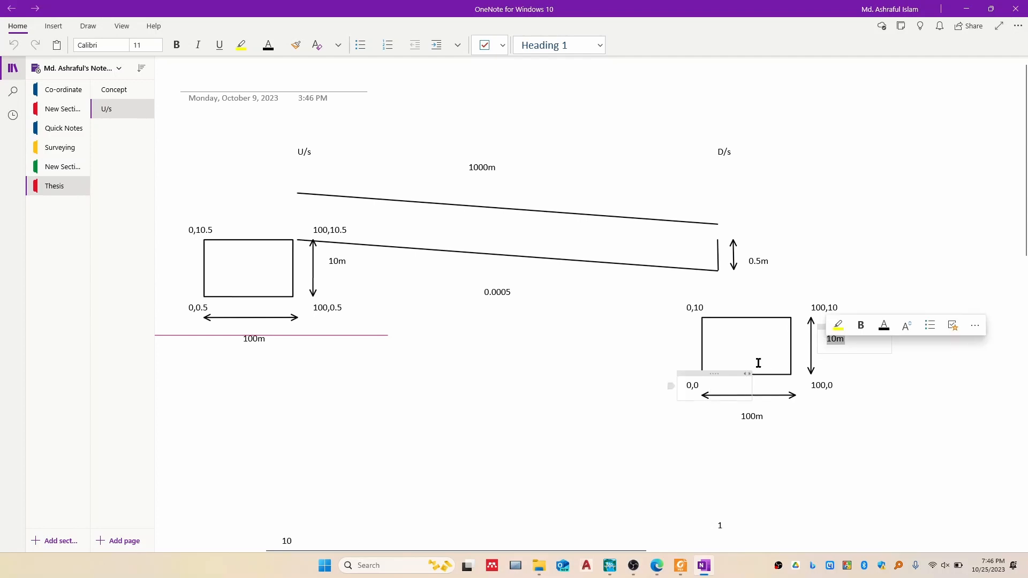
{"action": "left_click", "coordinate": [934, 372]}
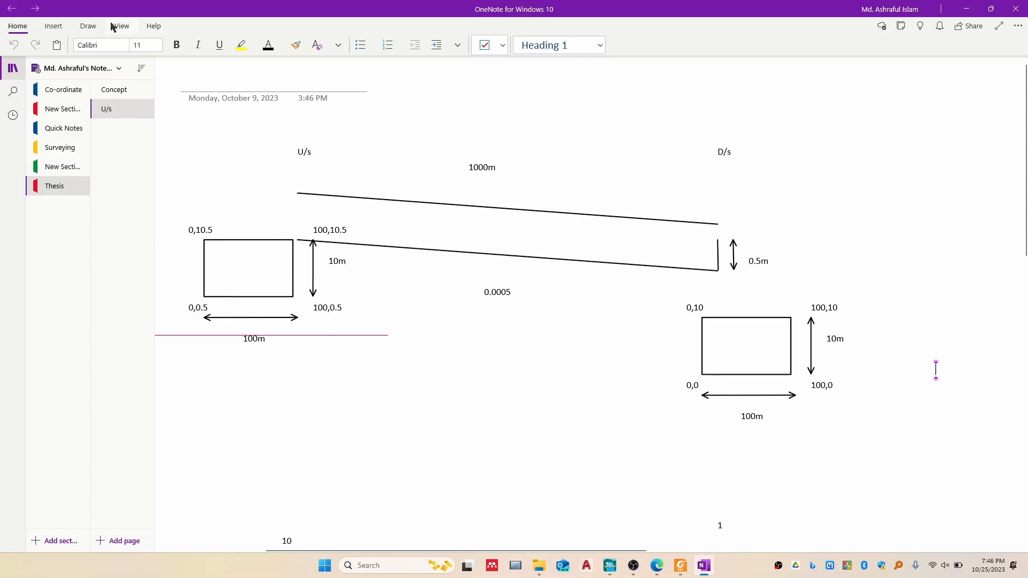
Step: Draw a double-headed elbow arrow as a pair of coordinate axes around the downstream cross-section
{"action": "left_click", "coordinate": [88, 26]}
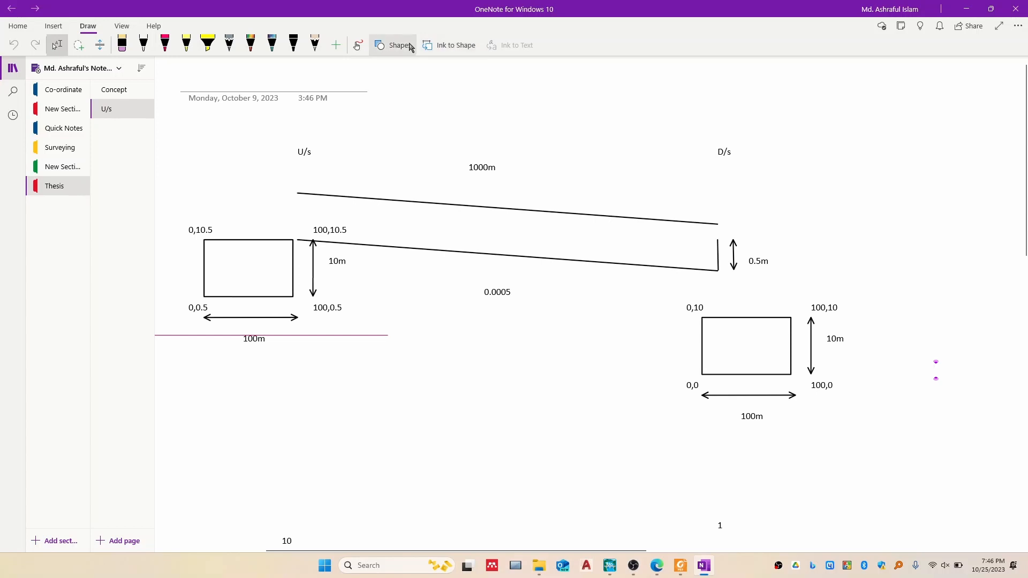
{"action": "left_click", "coordinate": [410, 47]}
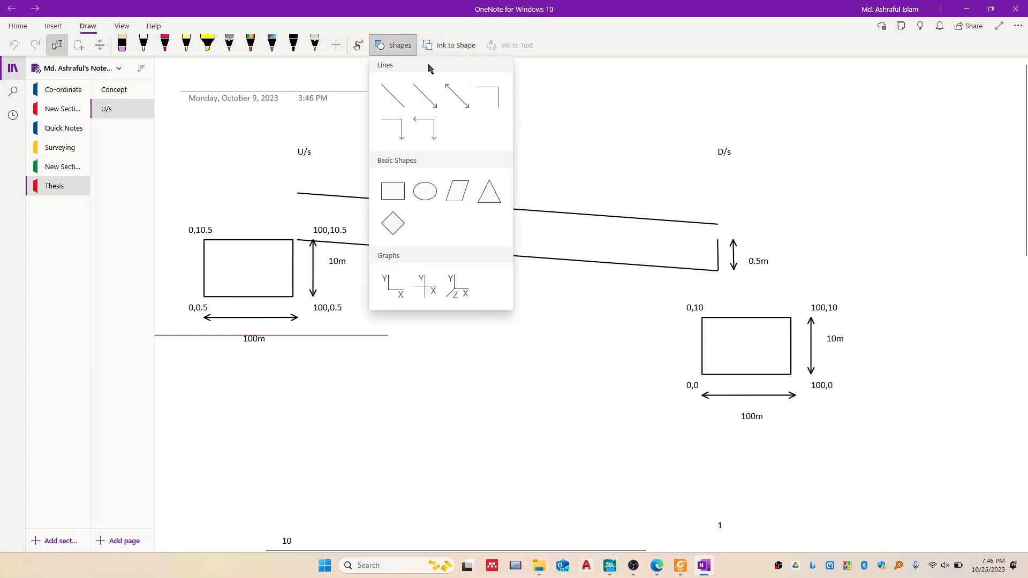
{"action": "left_click", "coordinate": [421, 133]}
{"action": "mouse_move", "coordinate": [593, 320]}
{"action": "left_mouse_down"}
{"action": "mouse_move", "coordinate": [601, 474]}
{"action": "mouse_move", "coordinate": [842, 484]}
{"action": "left_mouse_up"}
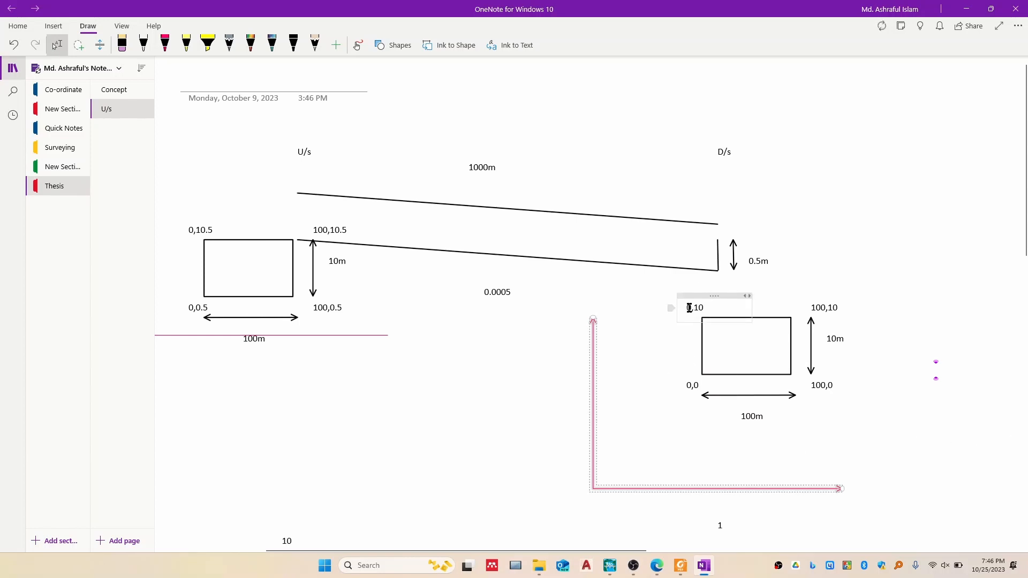
Step: Examine the corner coordinates of the upstream rectangular section, starting from the downstream section's upper-left coordinate label
{"action": "left_click", "coordinate": [692, 308]}
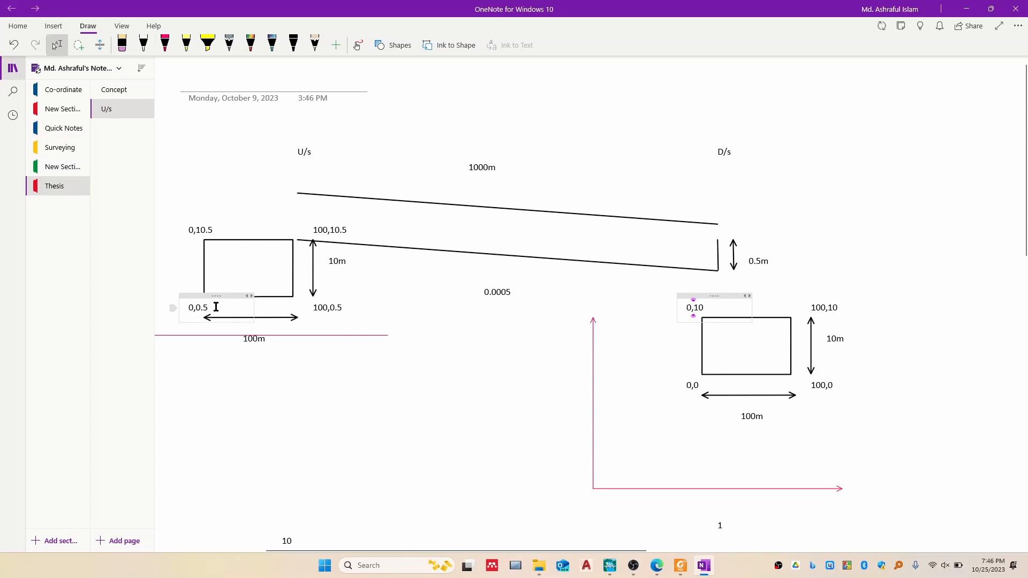
{"action": "left_click", "coordinate": [191, 308]}
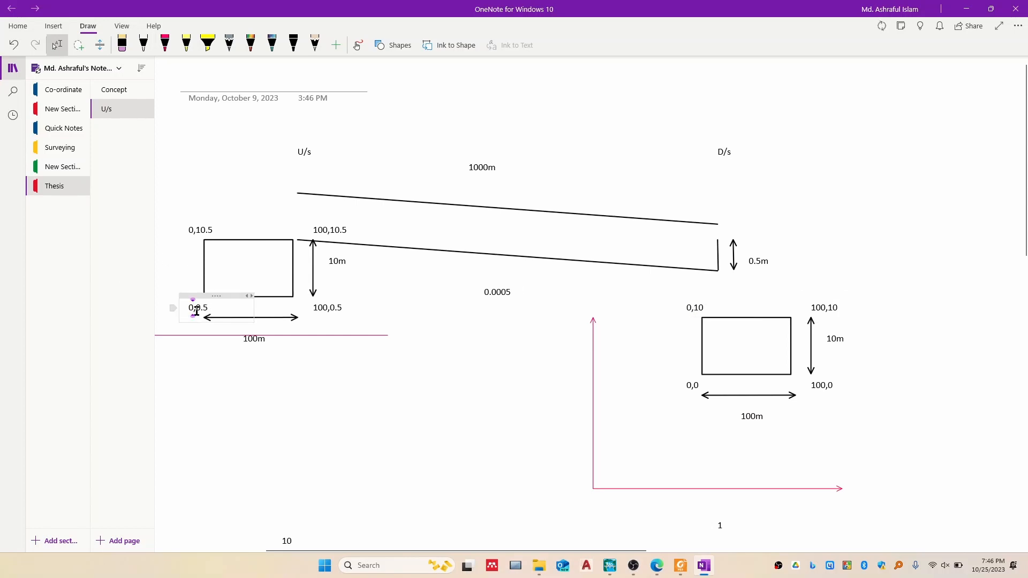
{"action": "left_click_drag", "start_coordinate": [209, 308], "coordinate": [196, 309]}
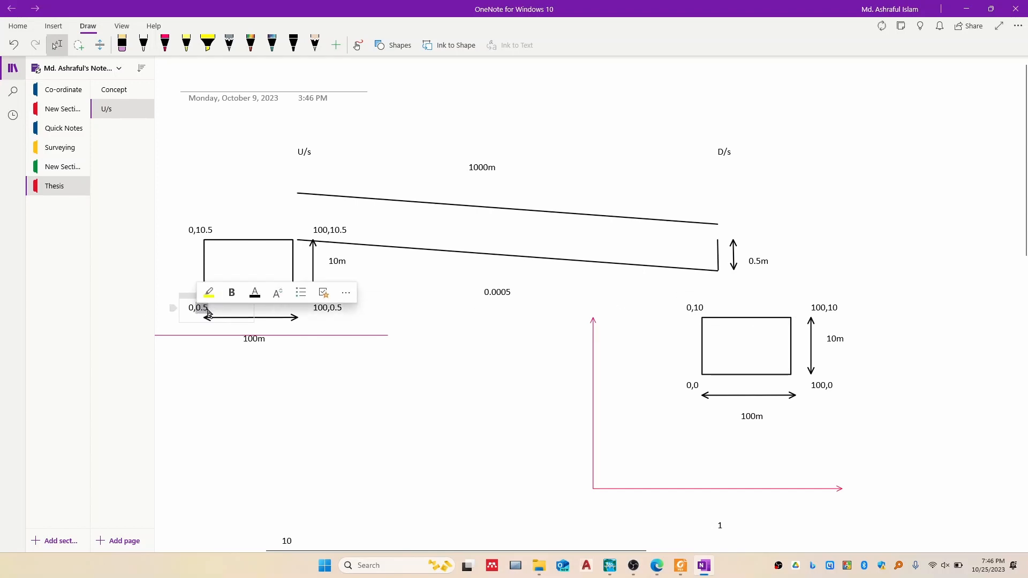
{"action": "left_click", "coordinate": [252, 317]}
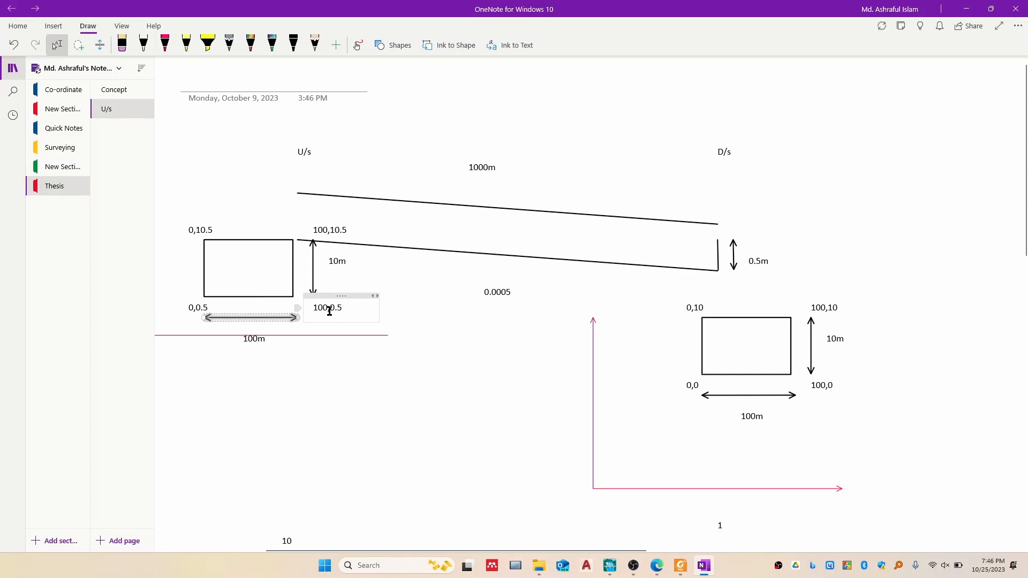
{"action": "left_click", "coordinate": [212, 230]}
{"action": "left_click", "coordinate": [314, 231]}
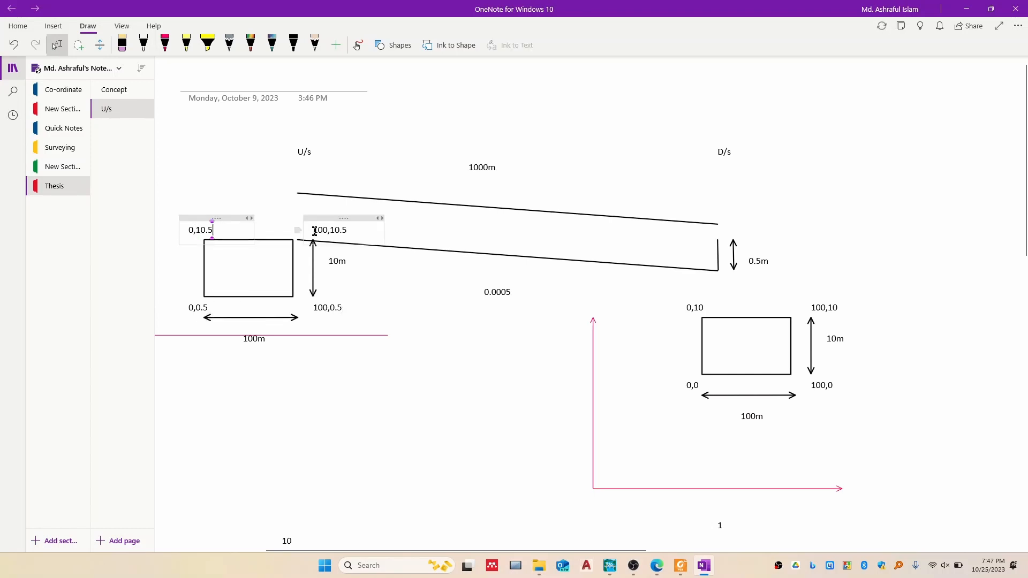
{"action": "left_click", "coordinate": [329, 231]}
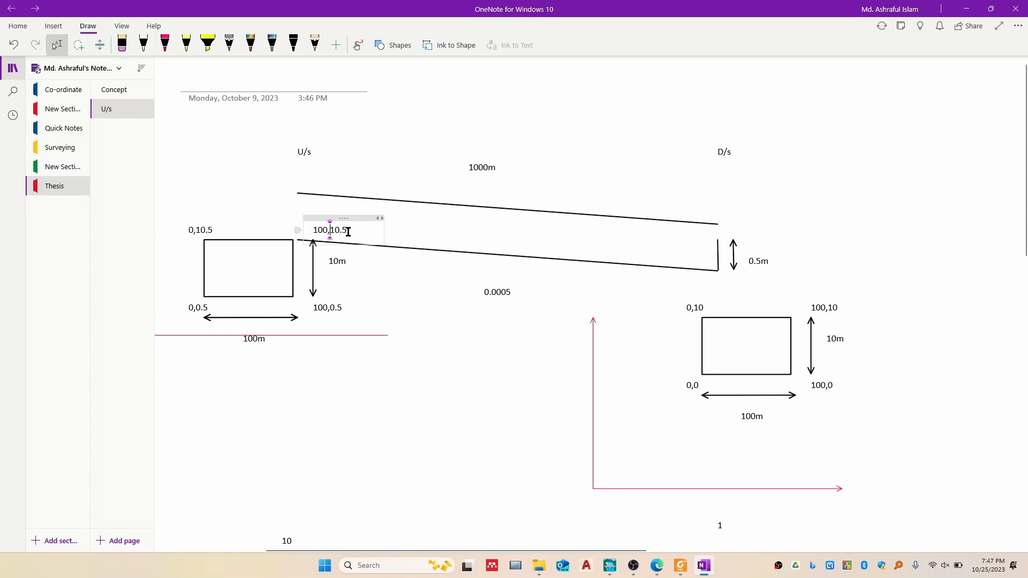
{"action": "left_click", "coordinate": [348, 231]}
Step: Switch to HEC-RAS and start a new project
{"action": "left_click", "coordinate": [610, 565]}
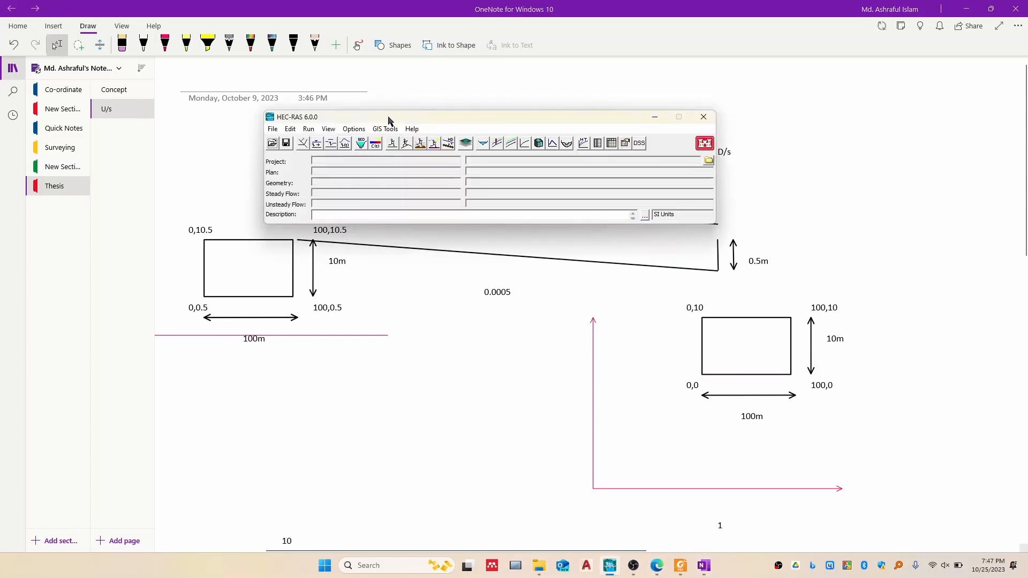
{"action": "left_click_drag", "start_coordinate": [390, 121], "coordinate": [407, 188]}
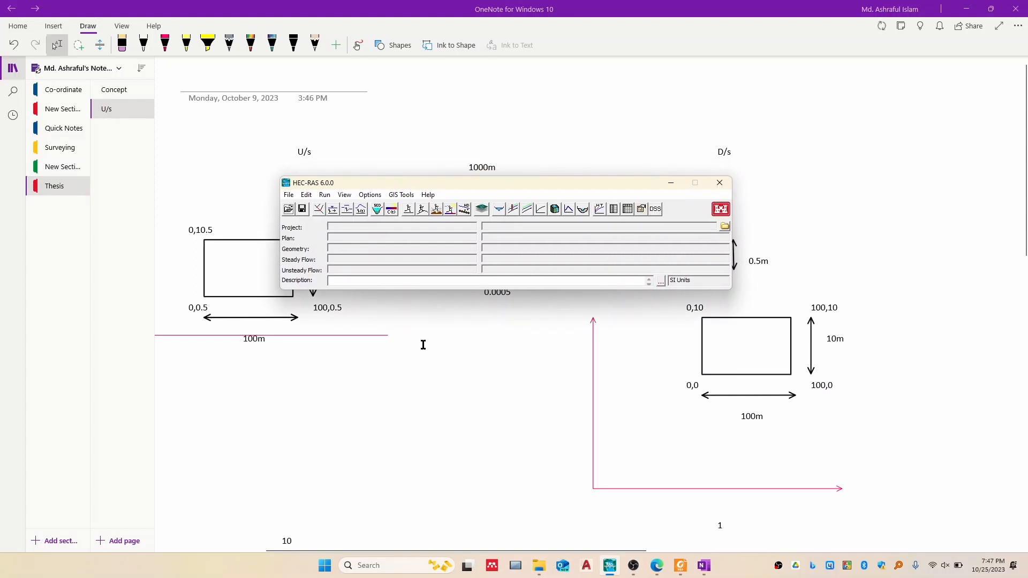
{"action": "left_click", "coordinate": [290, 195]}
{"action": "left_click", "coordinate": [316, 208]}
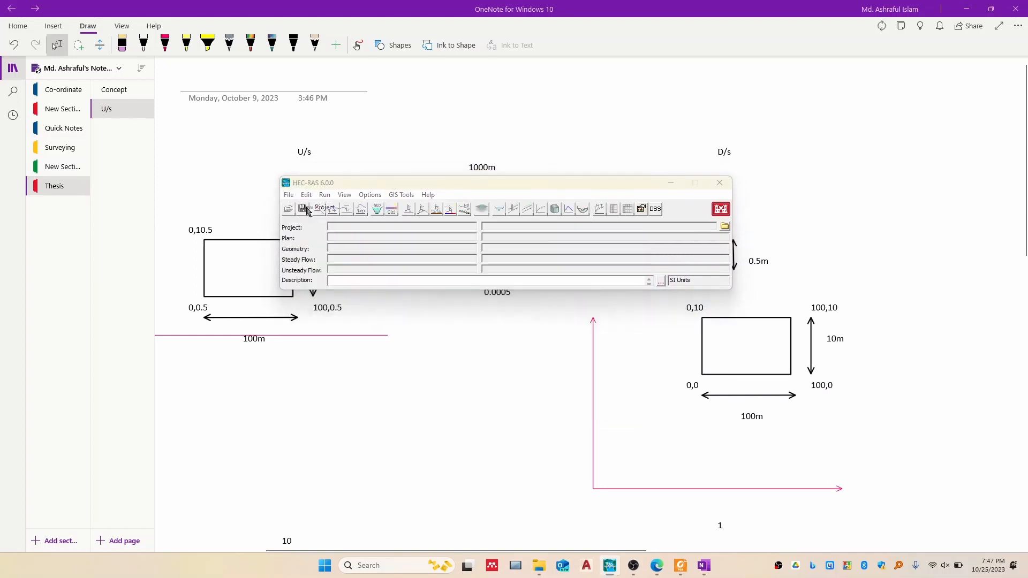
{"action": "left_click_drag", "start_coordinate": [309, 99], "coordinate": [492, 207]}
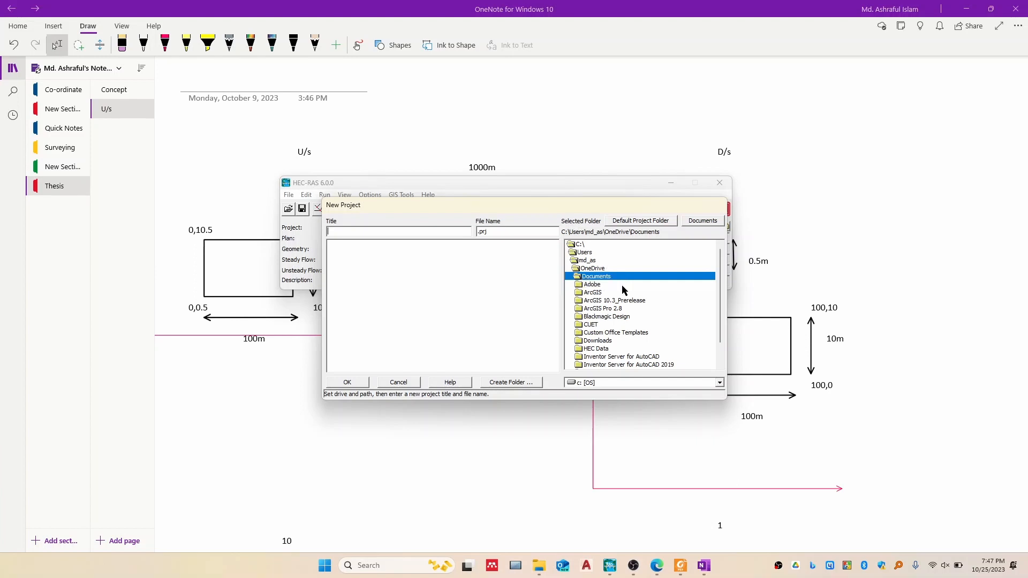
{"action": "double_click", "coordinate": [601, 261]}
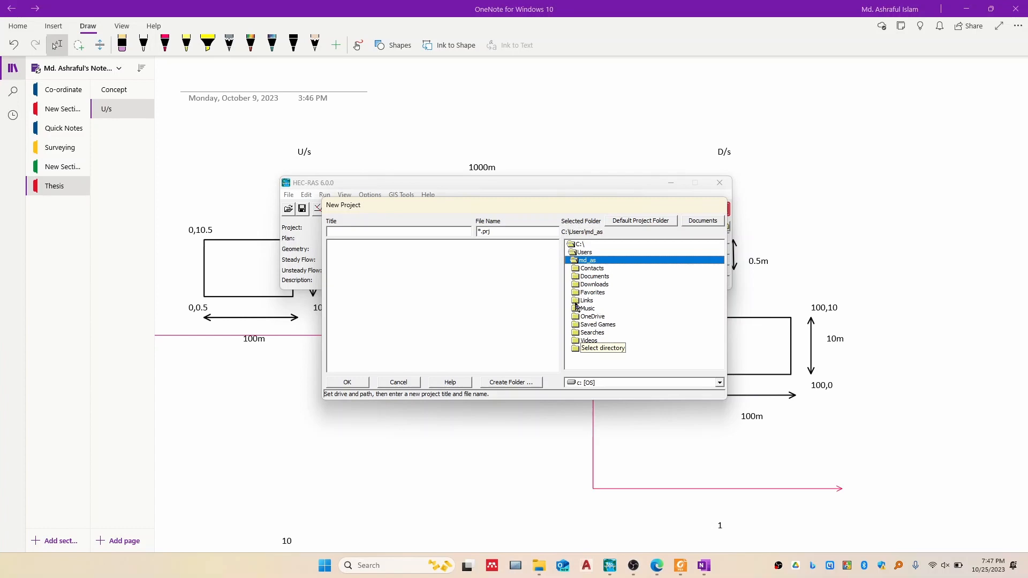
{"action": "double_click", "coordinate": [592, 253]}
{"action": "left_click", "coordinate": [586, 269]}
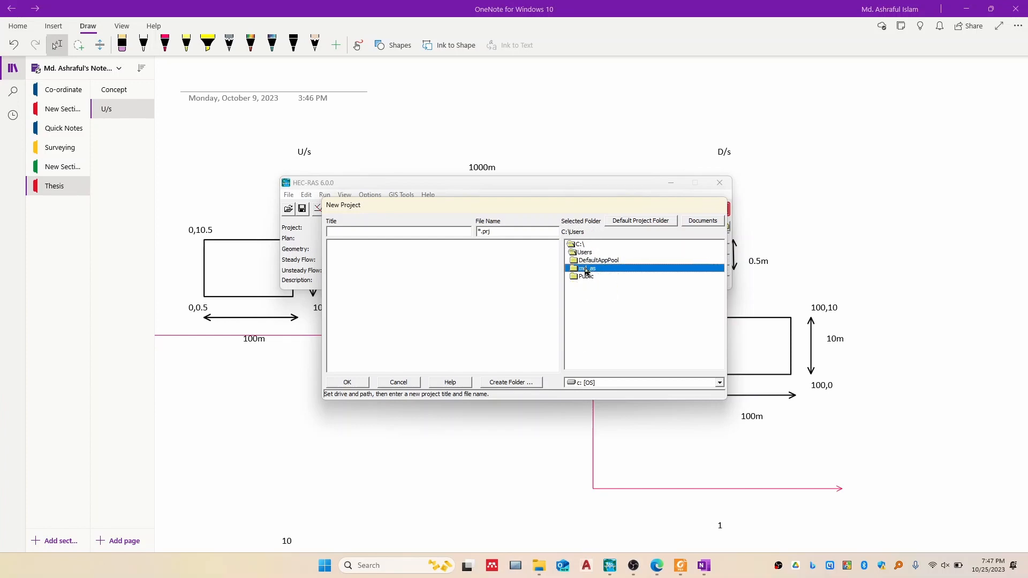
{"action": "double_click", "coordinate": [586, 268]}
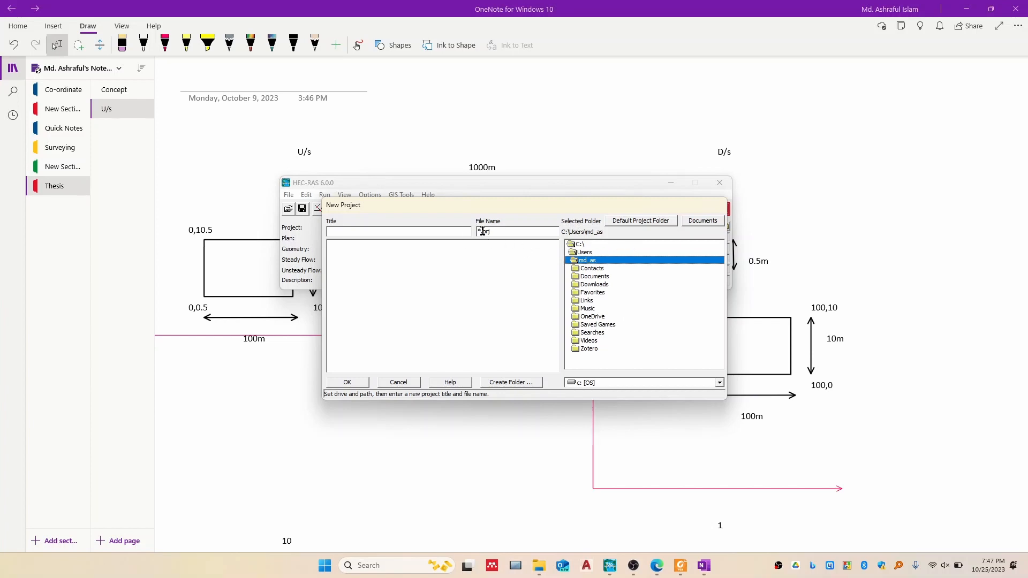
Step: Choose the Youtube folder on drive D: as the project location and create a subfolder named Hecras in it
{"action": "left_click", "coordinate": [720, 383]}
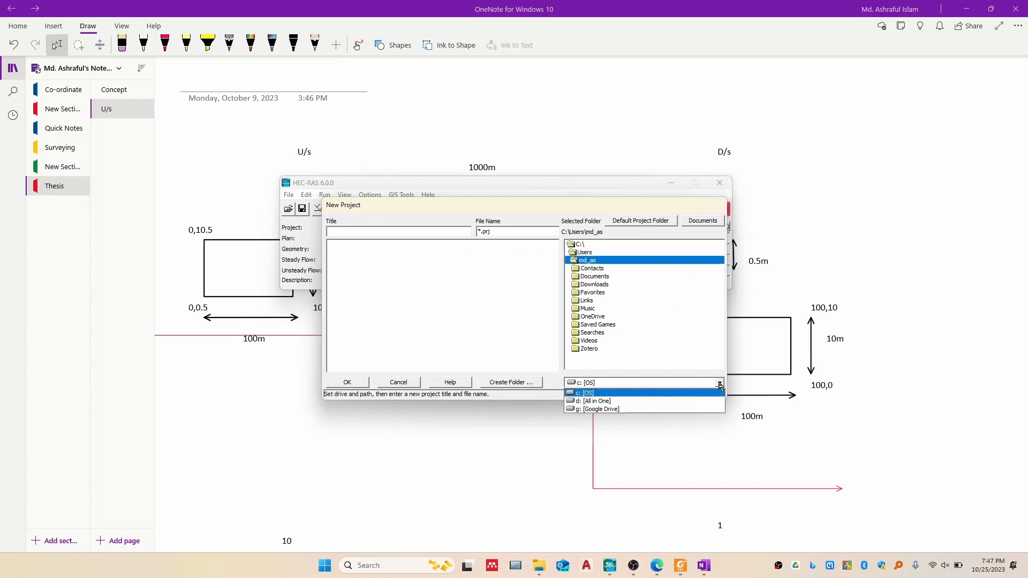
{"action": "left_click", "coordinate": [618, 401]}
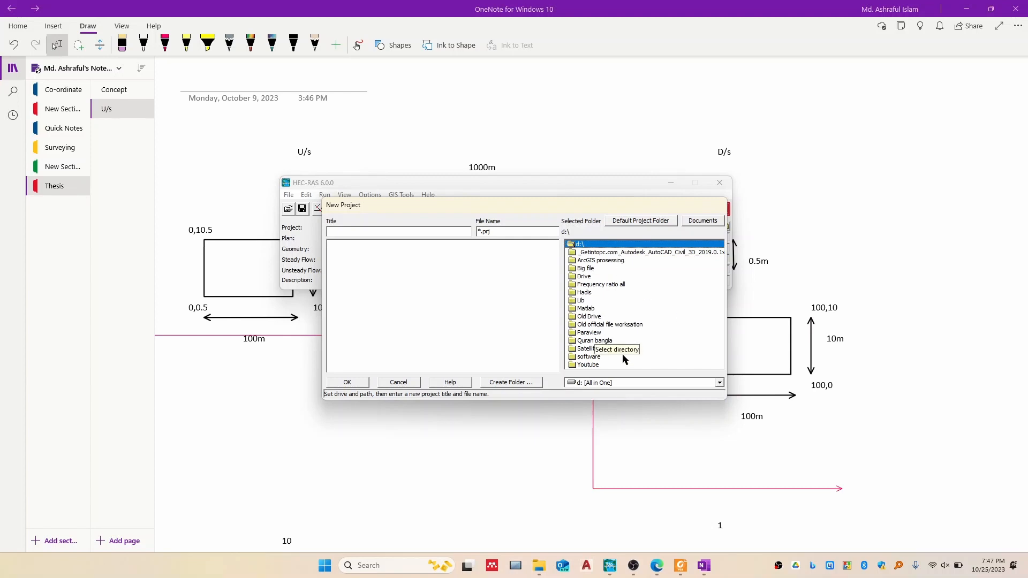
{"action": "double_click", "coordinate": [595, 365]}
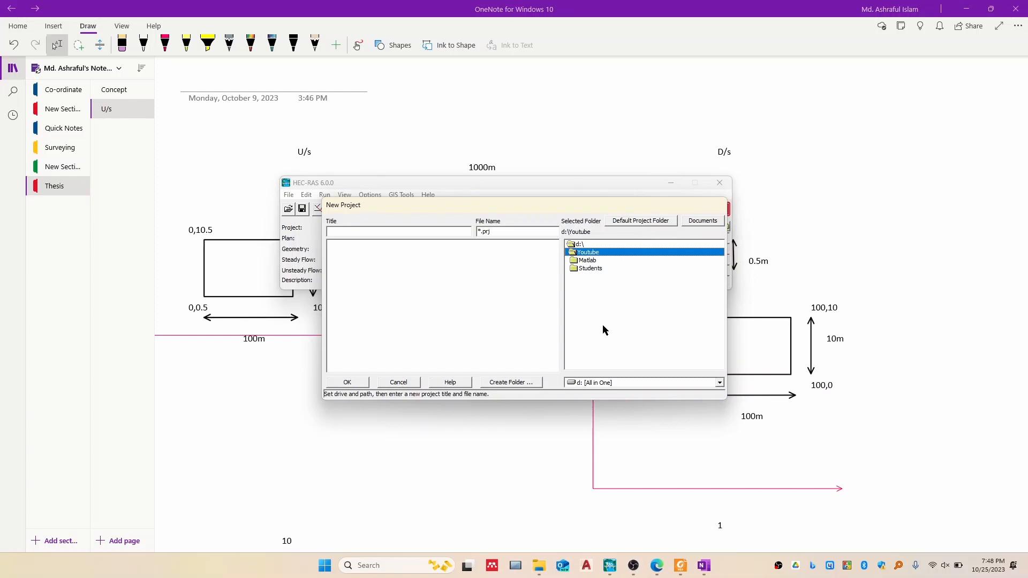
{"action": "left_click", "coordinate": [509, 382]}
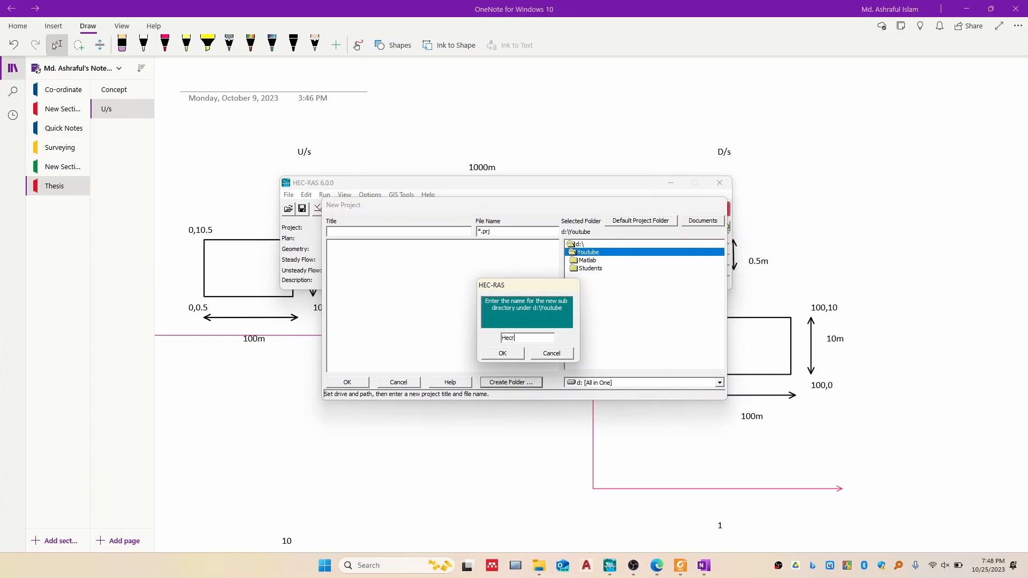
{"action": "key", "text": "Return"}
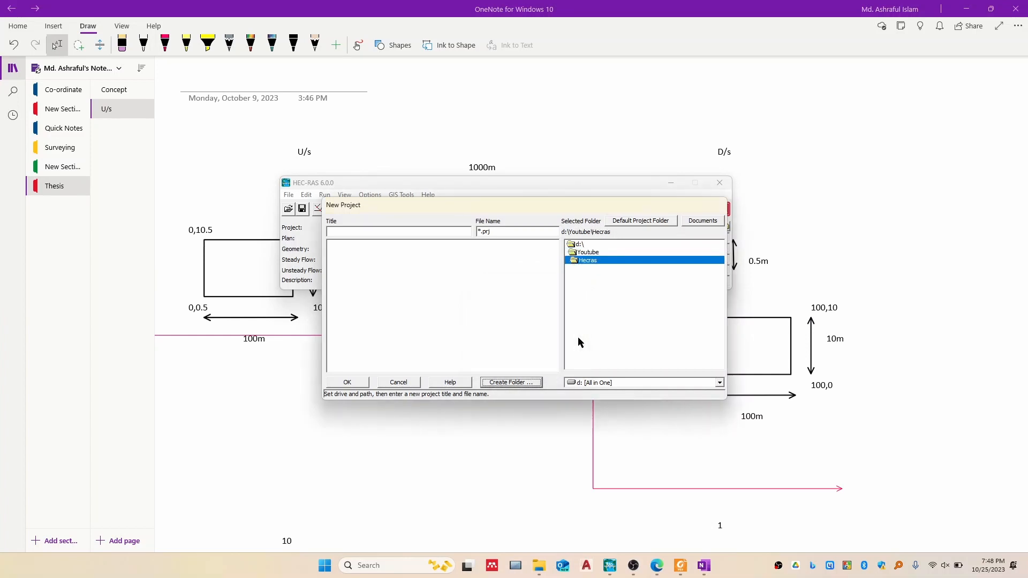
Step: Create a subfolder named UniformFlow inside Hecras and select it as the project folder
{"action": "left_click", "coordinate": [598, 261]}
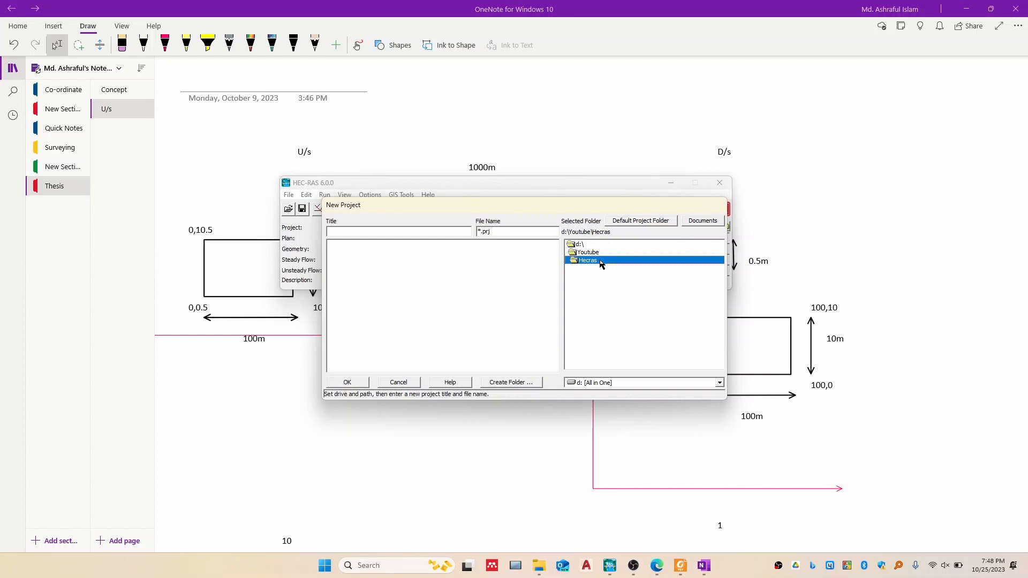
{"action": "left_click", "coordinate": [510, 383]}
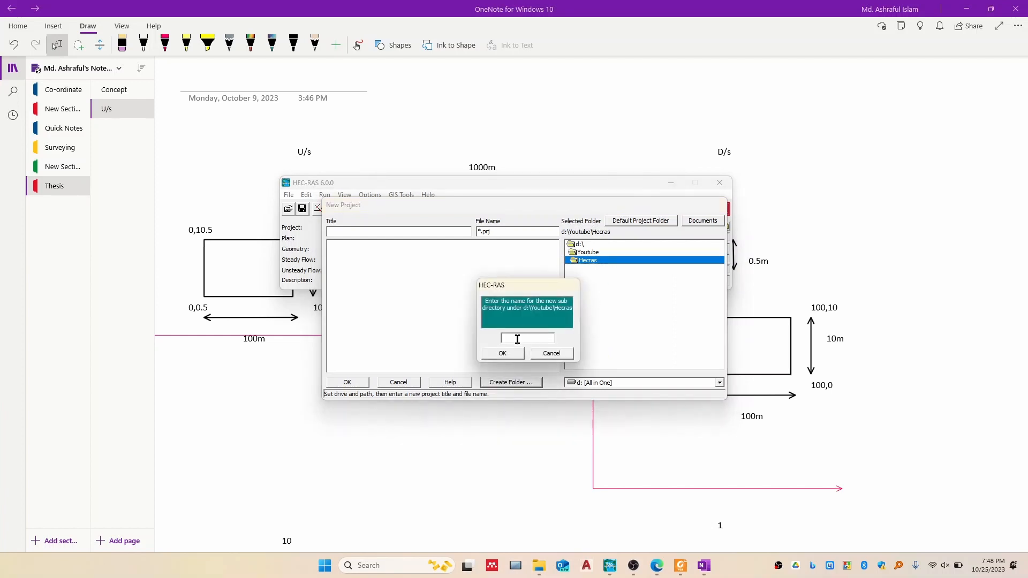
{"action": "type", "text": "UniformFlow"}
{"action": "left_click", "coordinate": [520, 352]}
{"action": "left_click", "coordinate": [607, 269]}
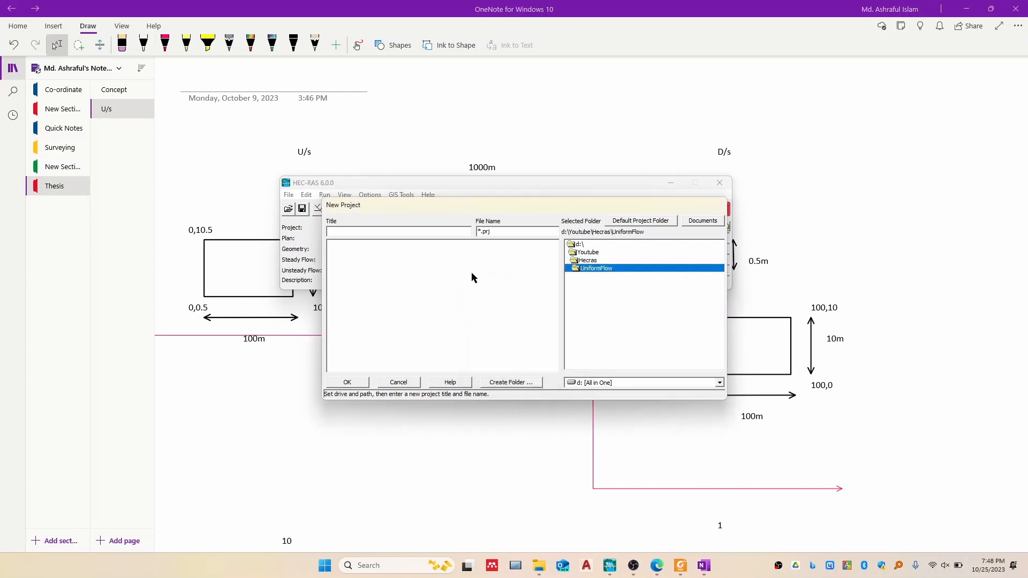
Step: Title the project UniformFlow and create it with the file name UniformFlow.prj and SI units
{"action": "left_click", "coordinate": [378, 232]}
{"action": "type", "text": "UniformFlow"}
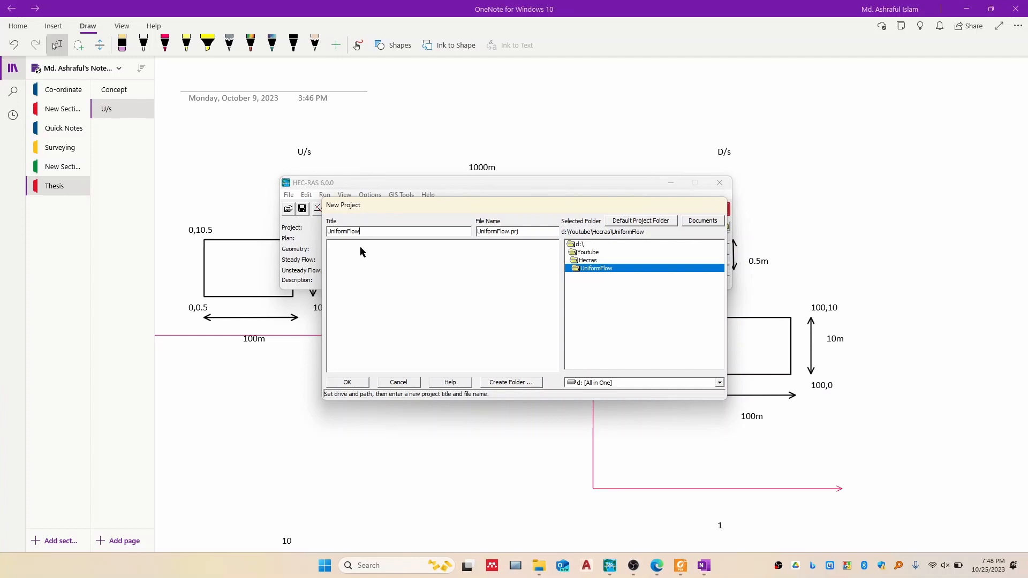
{"action": "left_click_drag", "start_coordinate": [374, 232], "coordinate": [324, 229]}
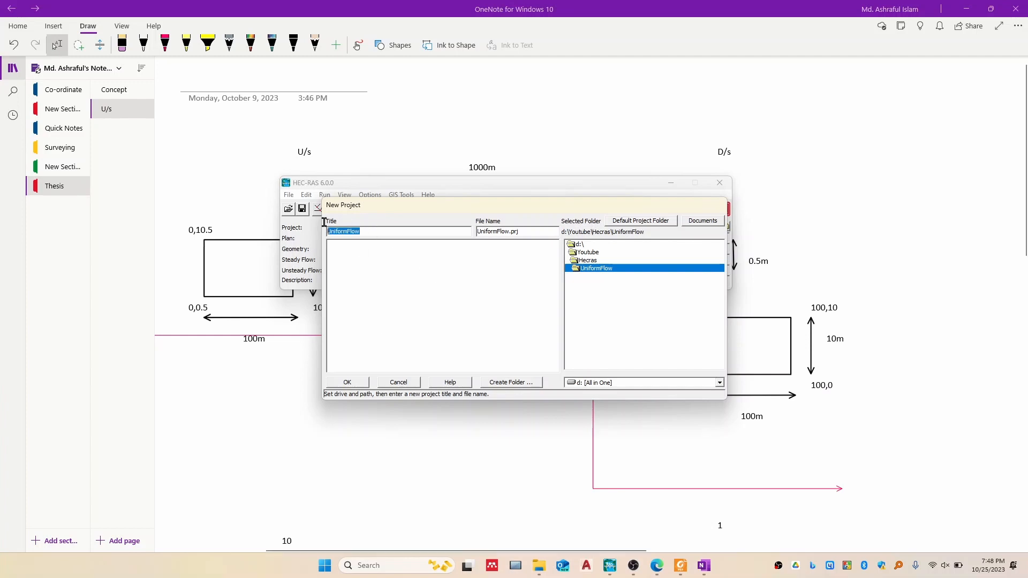
{"action": "left_click", "coordinate": [509, 230]}
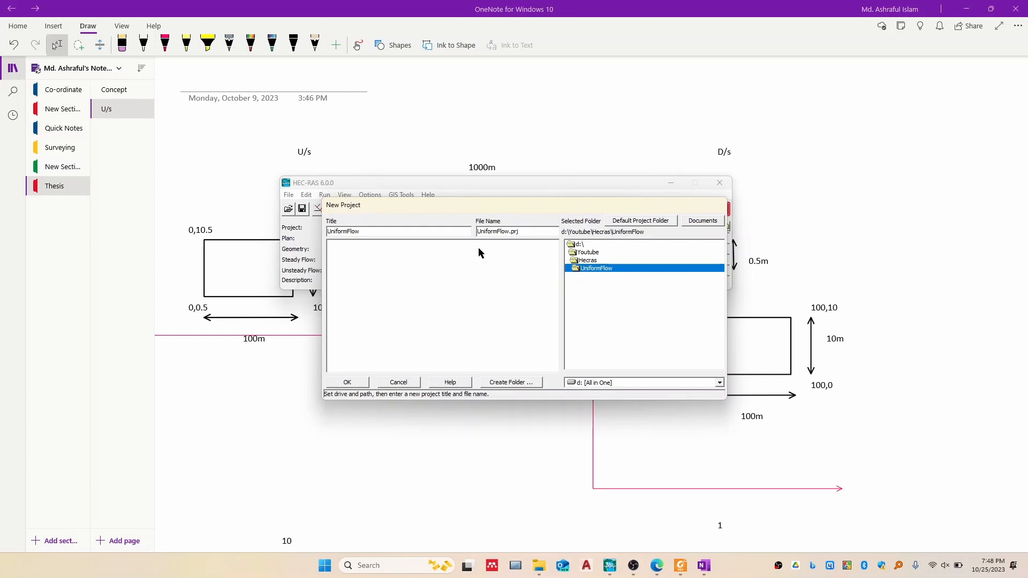
{"action": "left_click", "coordinate": [348, 382]}
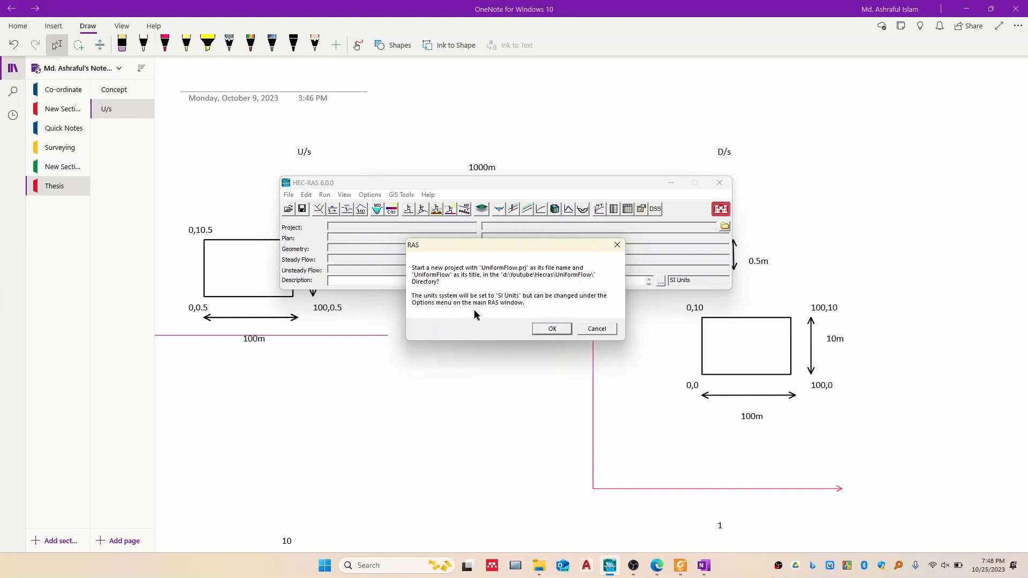
{"action": "left_click_drag", "start_coordinate": [522, 247], "coordinate": [516, 236]}
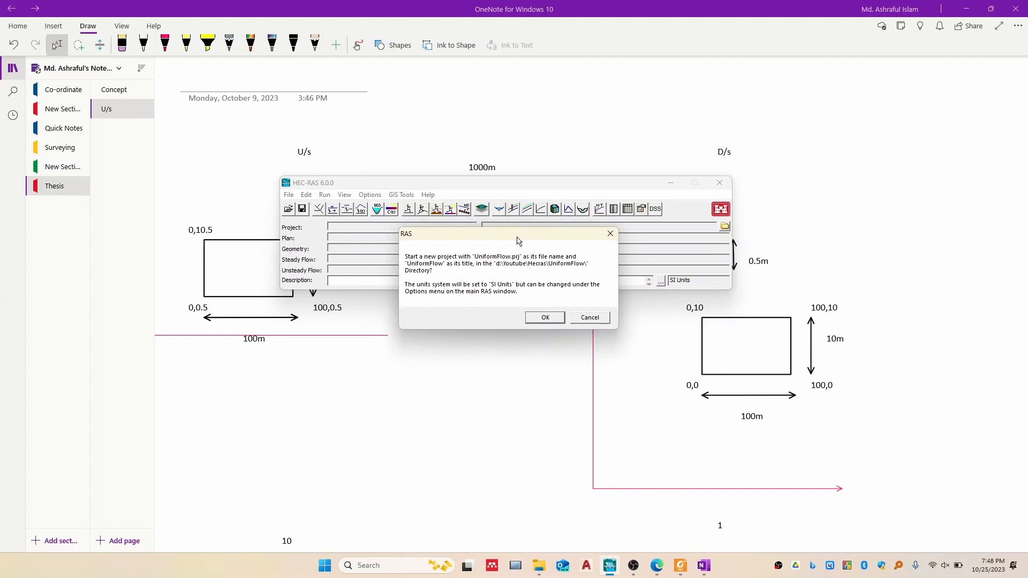
{"action": "left_click", "coordinate": [545, 318]}
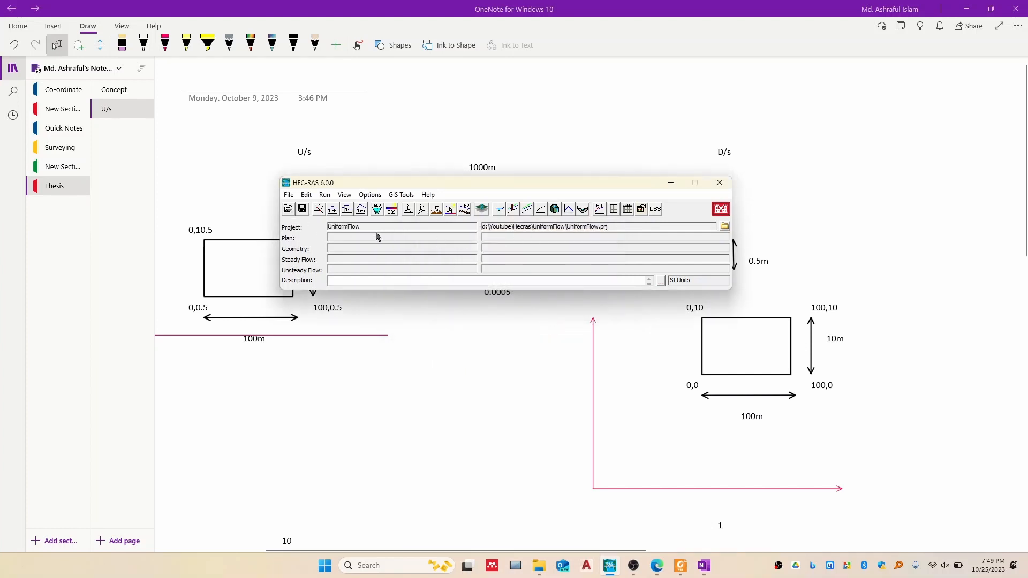
{"action": "left_click_drag", "start_coordinate": [487, 188], "coordinate": [493, 199]}
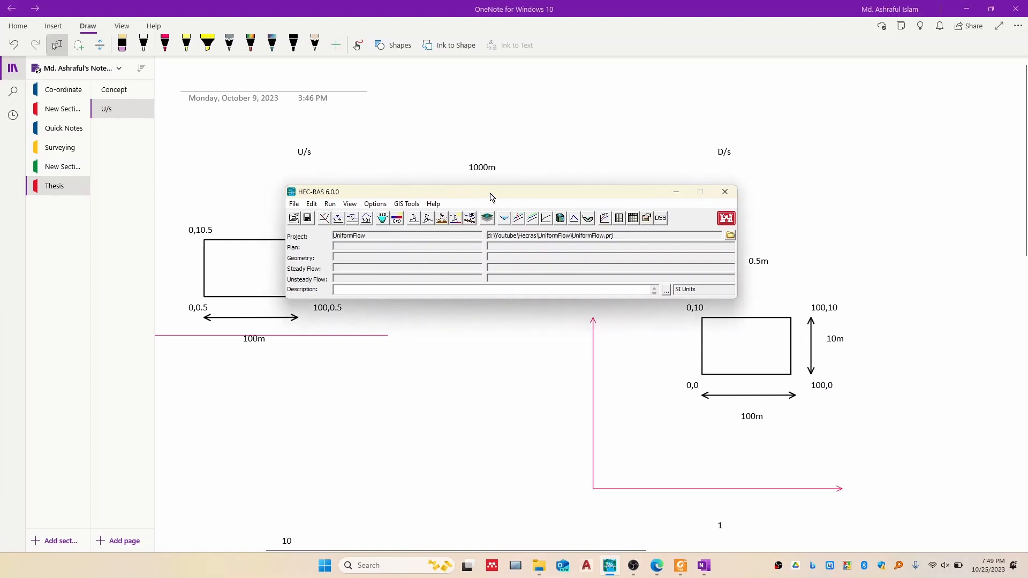
Step: Switch to File Explorer and open the Youtube folder on drive D:
{"action": "left_click", "coordinate": [539, 565]}
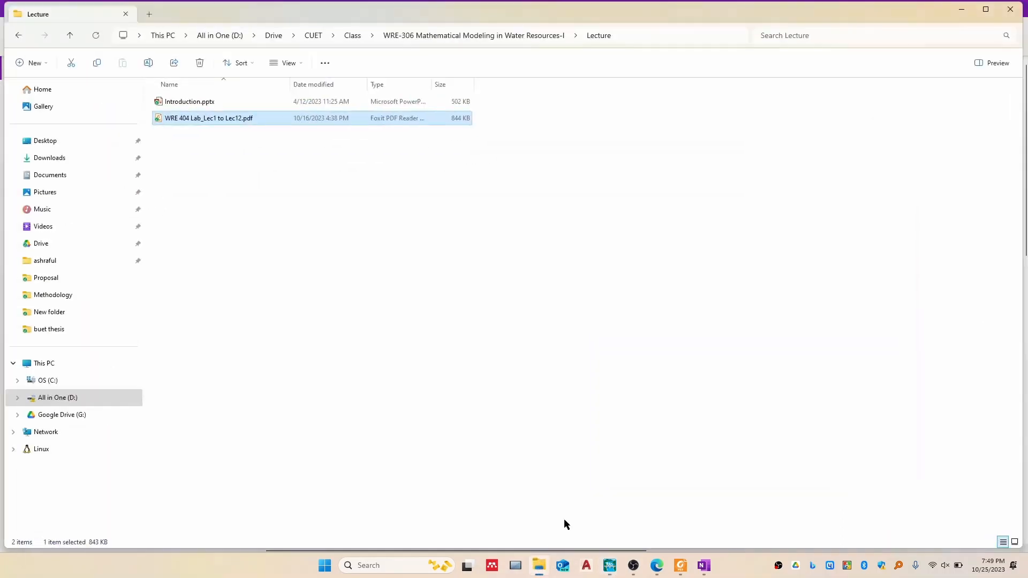
{"action": "left_click", "coordinate": [294, 36]}
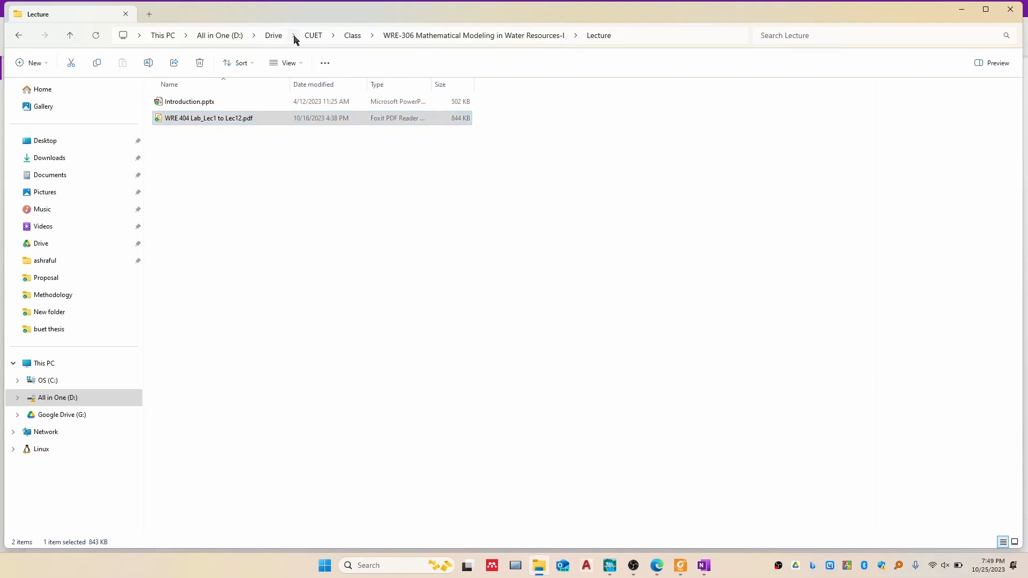
{"action": "left_click", "coordinate": [254, 36]}
{"action": "left_click", "coordinate": [255, 36]}
{"action": "scroll", "coordinate": [289, 192], "scroll_direction": "down", "scroll_amount": 2}
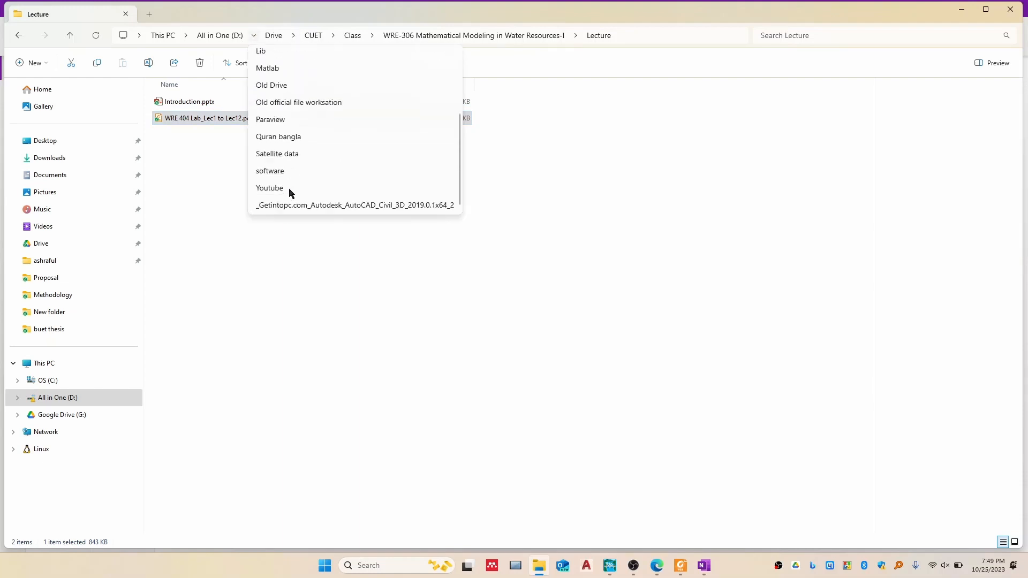
{"action": "left_click", "coordinate": [292, 190]}
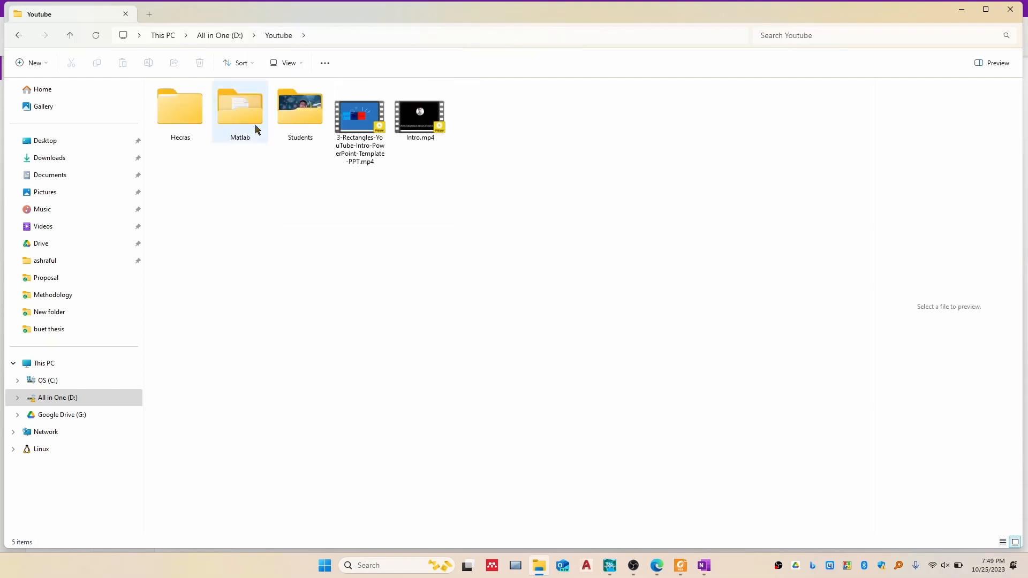
Step: Open UniformFlow.prj from the Hecras\UniformFlow folder in Notepad
{"action": "double_click", "coordinate": [184, 107]}
{"action": "double_click", "coordinate": [184, 107]}
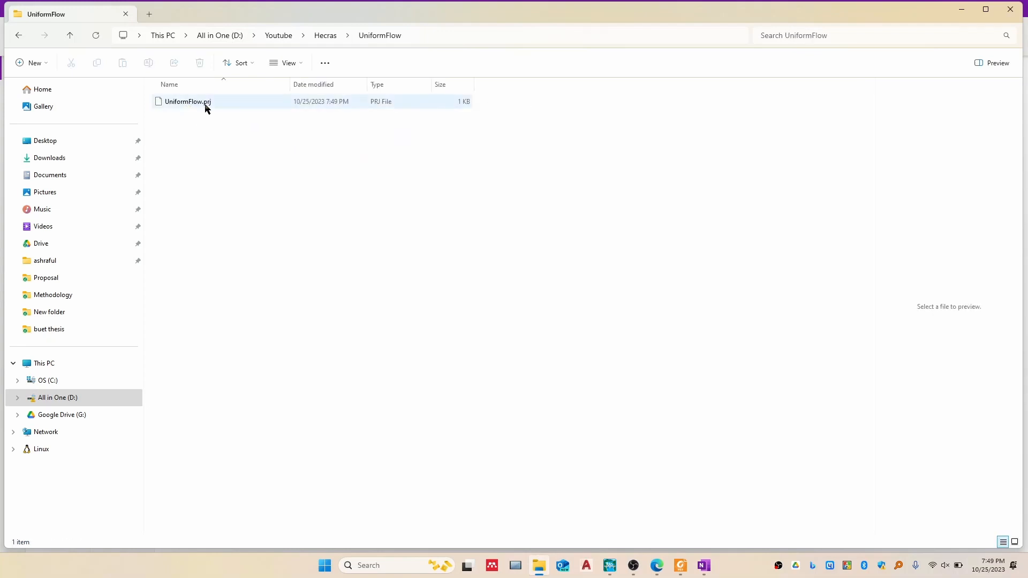
{"action": "left_click", "coordinate": [207, 108]}
{"action": "double_click", "coordinate": [206, 107]}
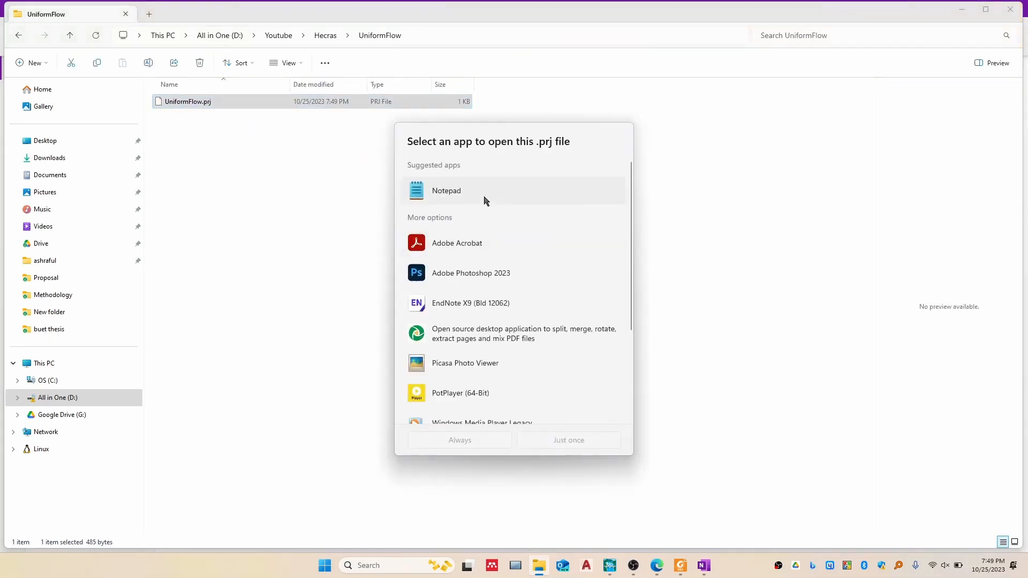
{"action": "double_click", "coordinate": [483, 197]}
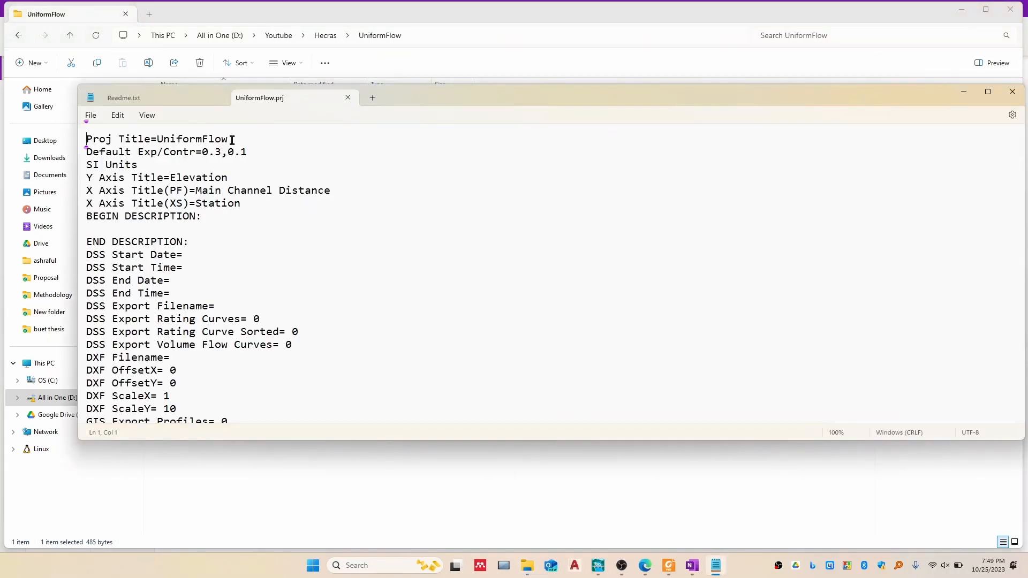
Step: Review the title, unit and axis entries in UniformFlow.prj, close the file and put File Explorer away
{"action": "left_click_drag", "start_coordinate": [233, 140], "coordinate": [85, 166]}
{"action": "left_click_drag", "start_coordinate": [249, 176], "coordinate": [91, 176]}
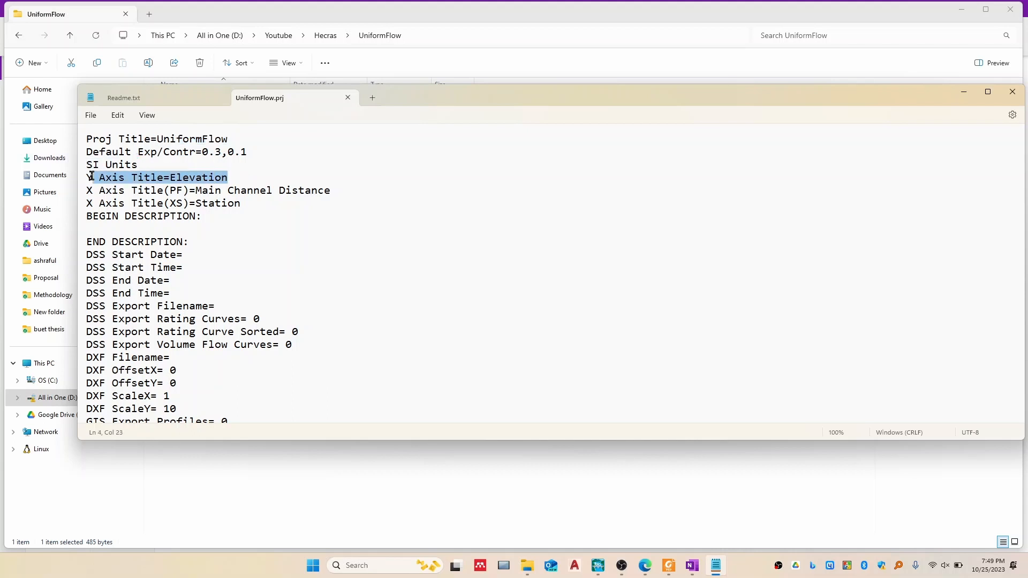
{"action": "left_click_drag", "start_coordinate": [207, 234], "coordinate": [76, 154]}
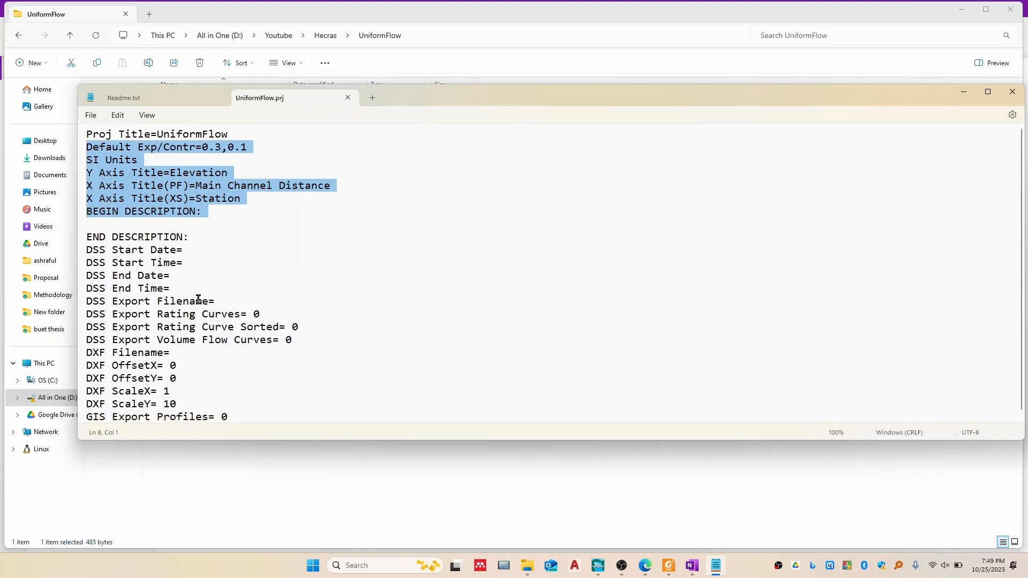
{"action": "scroll", "coordinate": [214, 332], "scroll_direction": "down", "scroll_amount": 1}
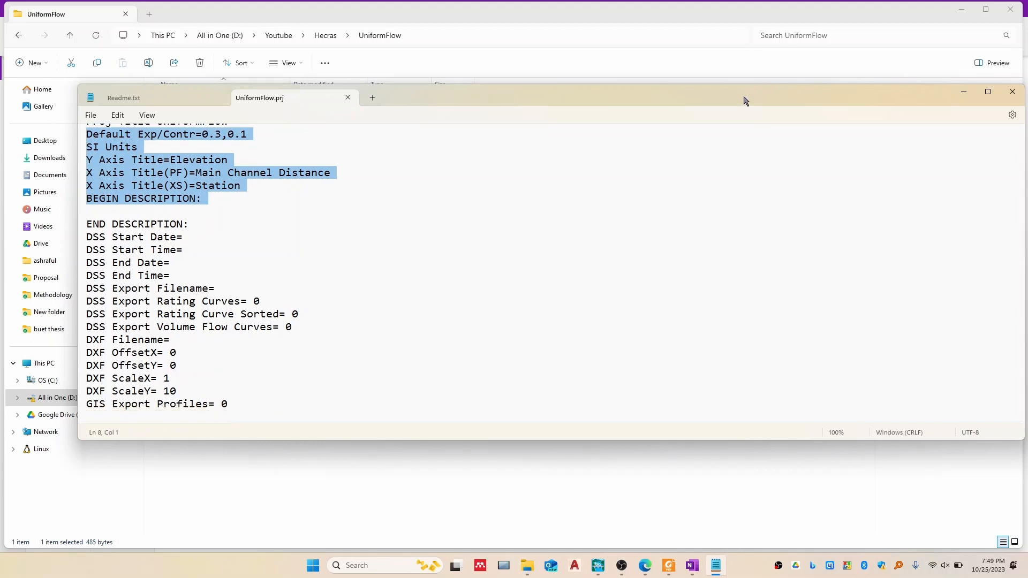
{"action": "left_click", "coordinate": [1013, 93]}
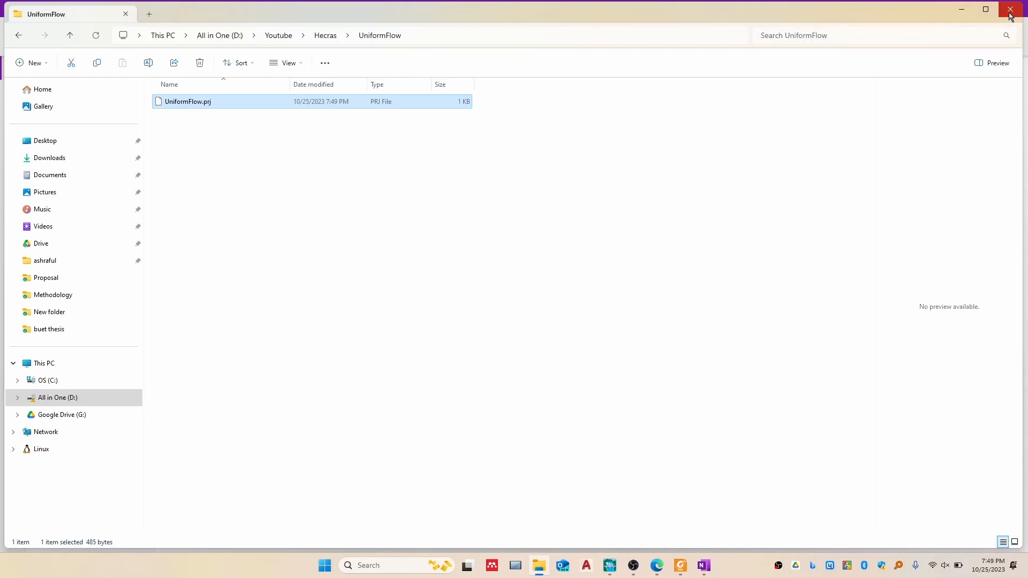
{"action": "left_click", "coordinate": [958, 18]}
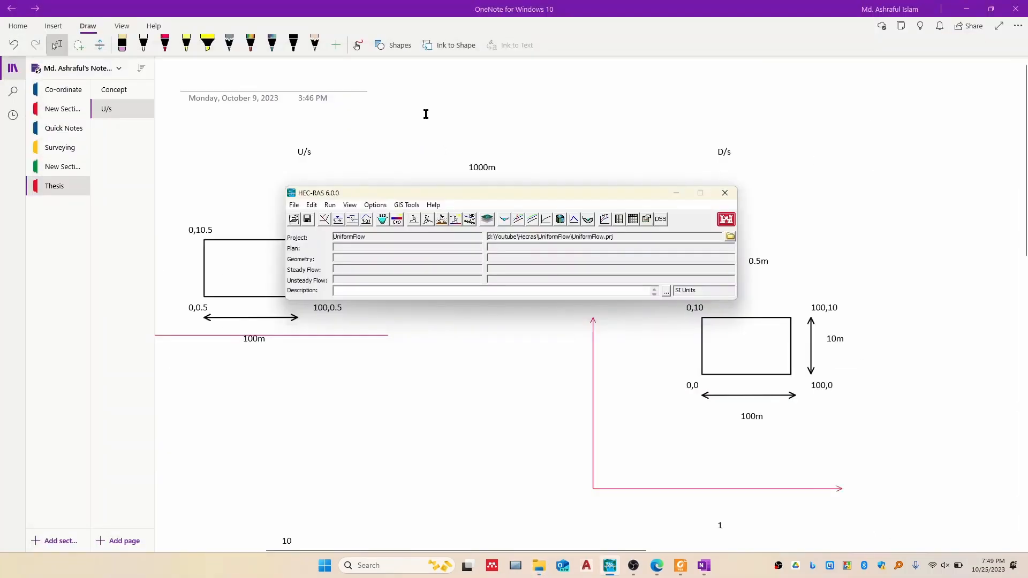
Step: Open the Geometric Data editor for the UniformFlow project and place its window centrally over the notes
{"action": "left_click_drag", "start_coordinate": [449, 194], "coordinate": [472, 164]}
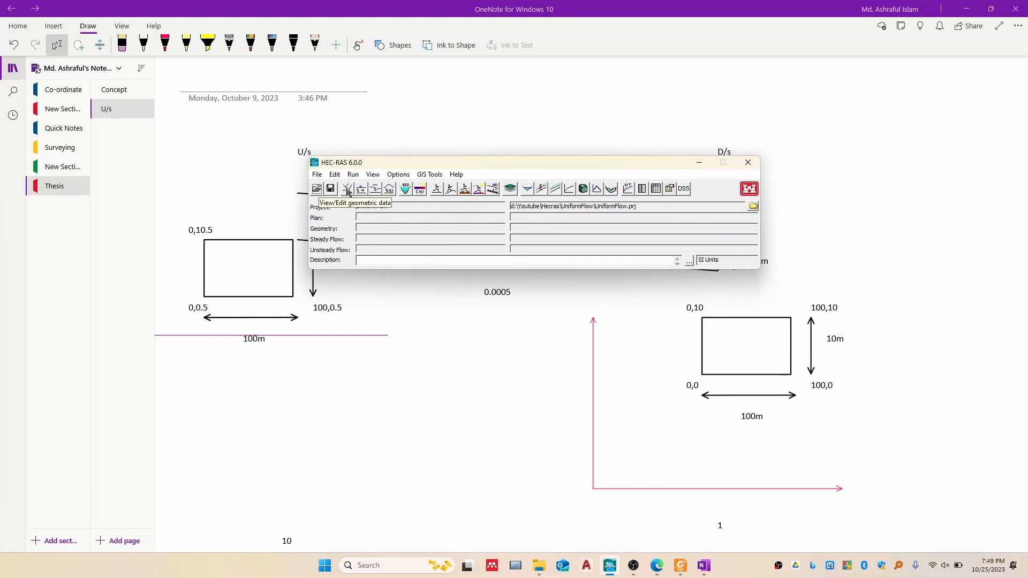
{"action": "left_click", "coordinate": [335, 175]}
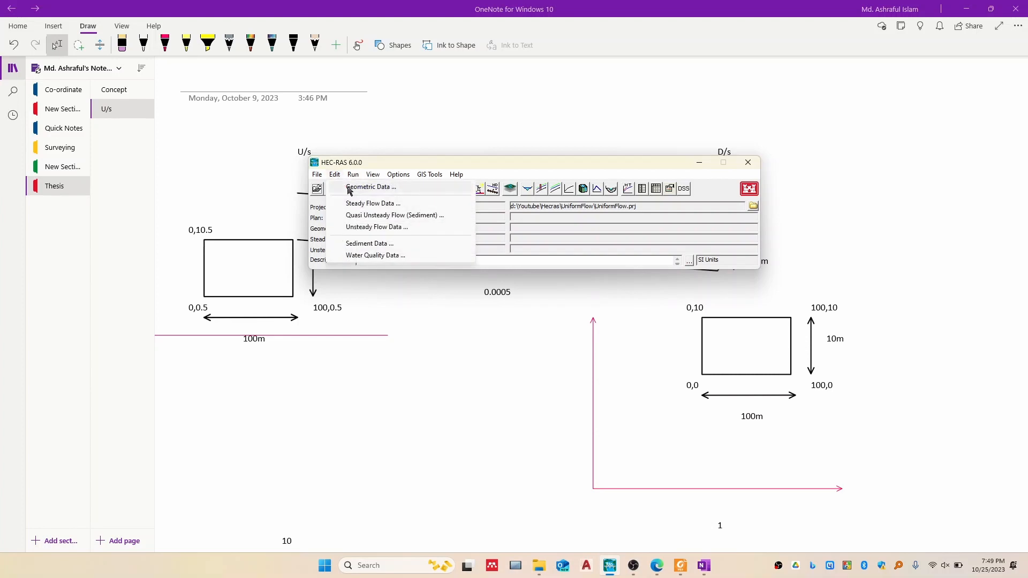
{"action": "left_click", "coordinate": [348, 189]}
{"action": "left_click_drag", "start_coordinate": [334, 60], "coordinate": [516, 96]}
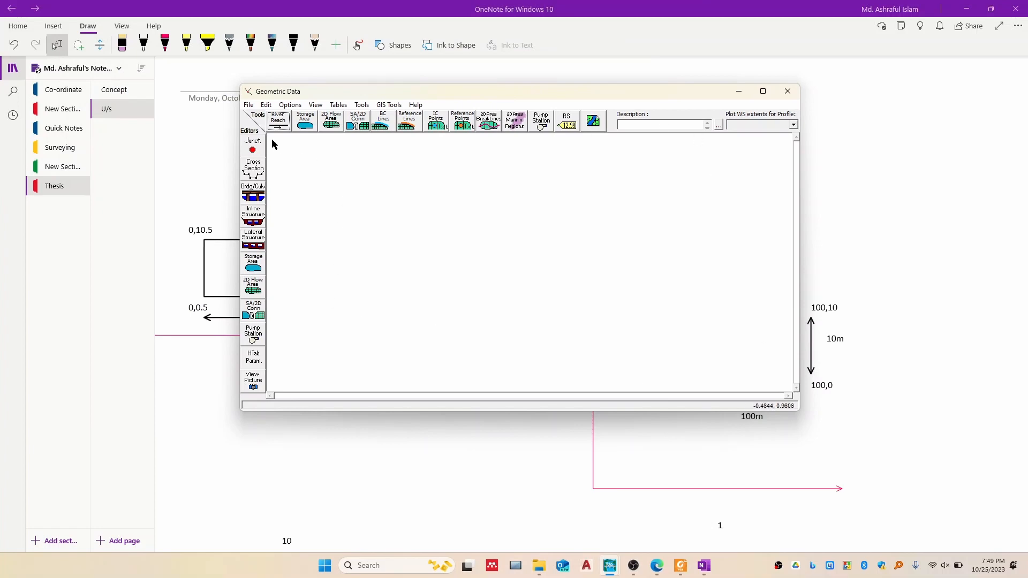
Step: Save the geometry data under the title geometryData and check its files in the UniformFlow project folder
{"action": "left_click", "coordinate": [250, 105]}
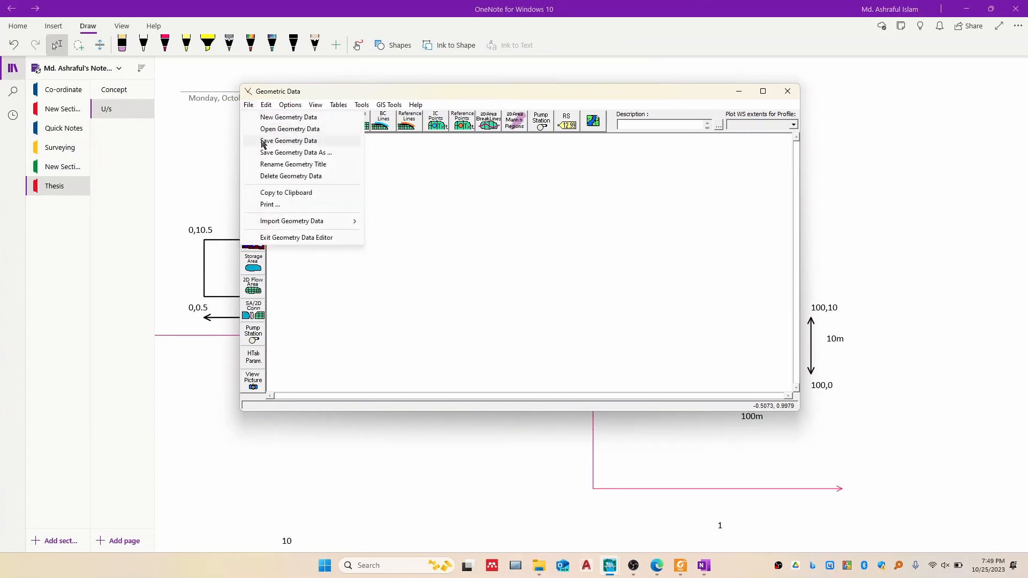
{"action": "left_click", "coordinate": [262, 141]}
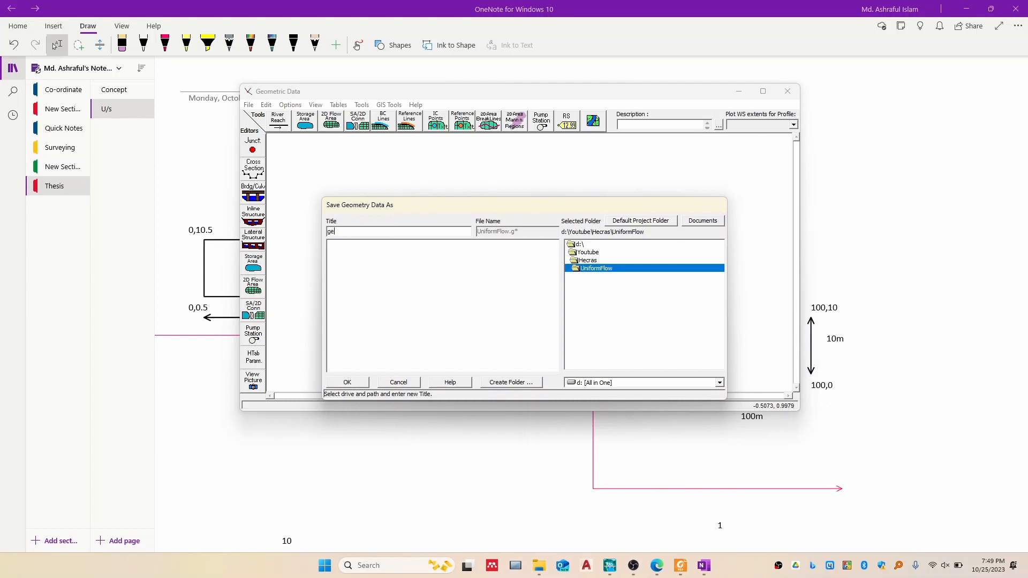
{"action": "type", "text": "geometryData"}
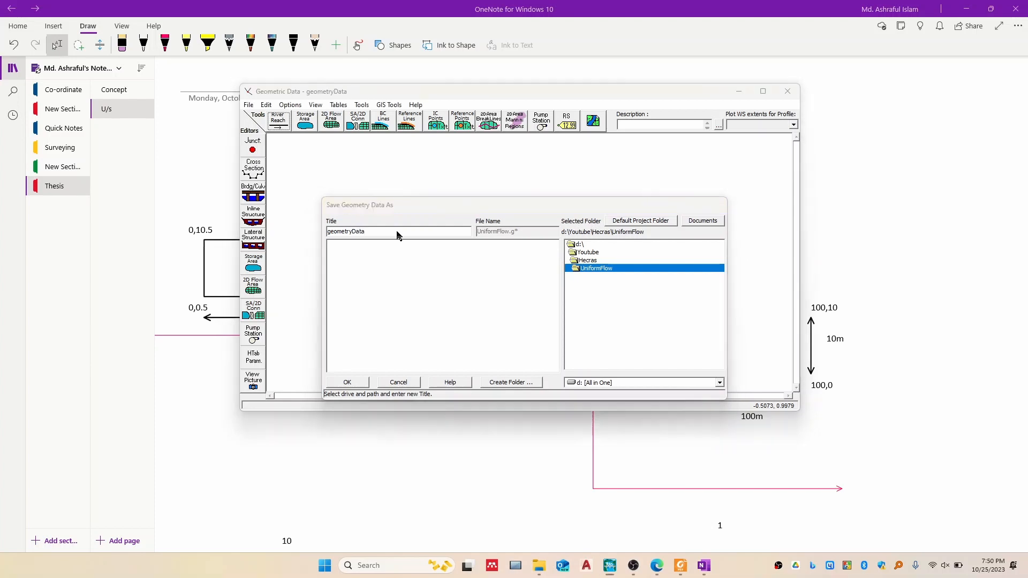
{"action": "key", "text": "Return"}
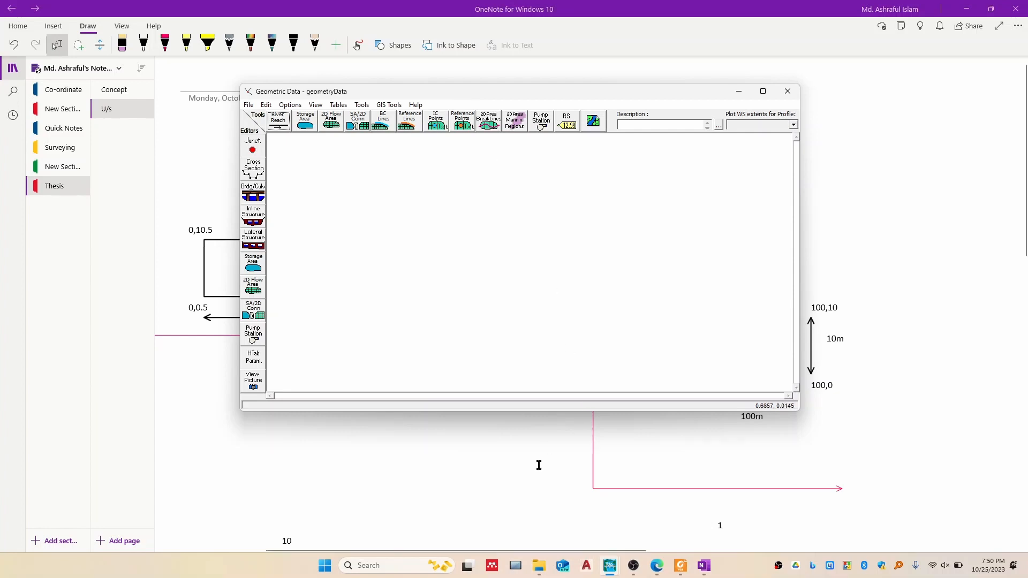
{"action": "left_click", "coordinate": [538, 566]}
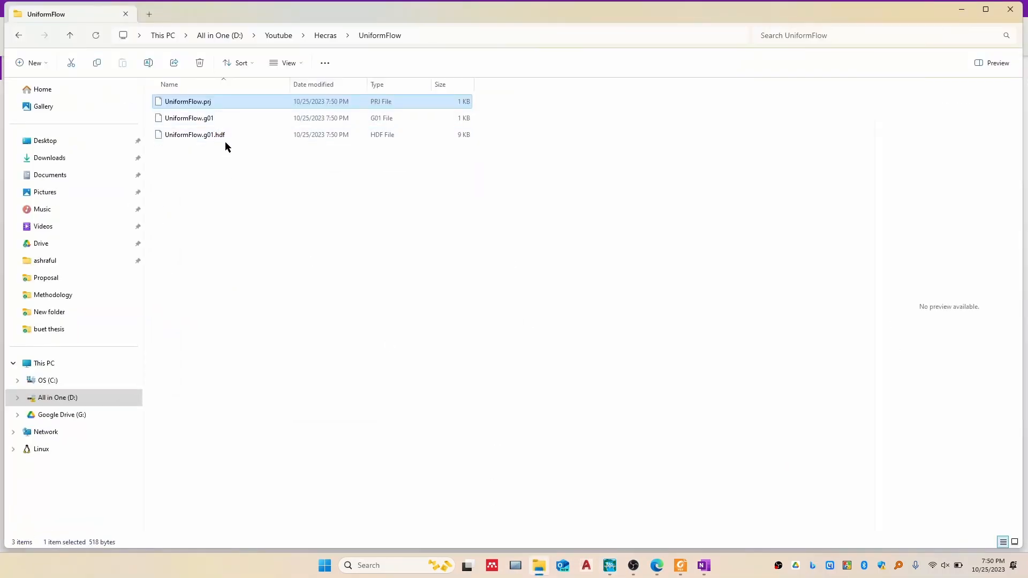
{"action": "left_click", "coordinate": [961, 9]}
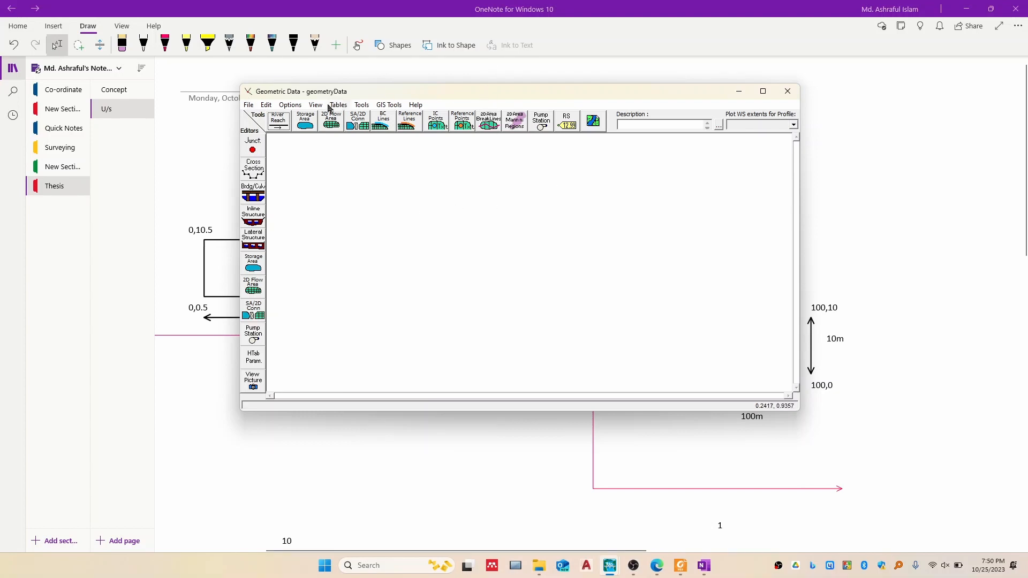
{"action": "left_click", "coordinate": [285, 126]}
{"action": "left_click", "coordinate": [331, 166]}
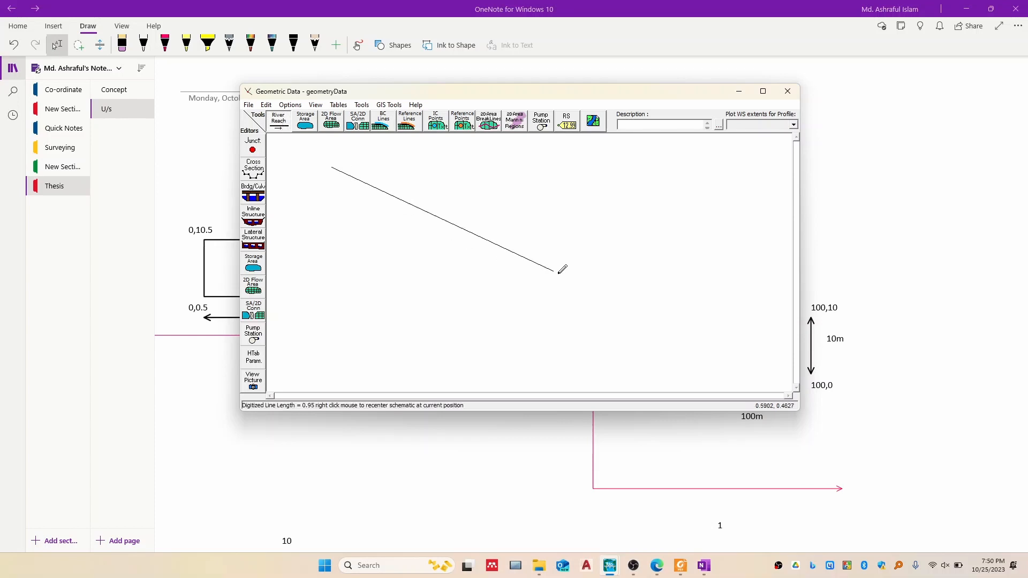
{"action": "double_click", "coordinate": [650, 292]}
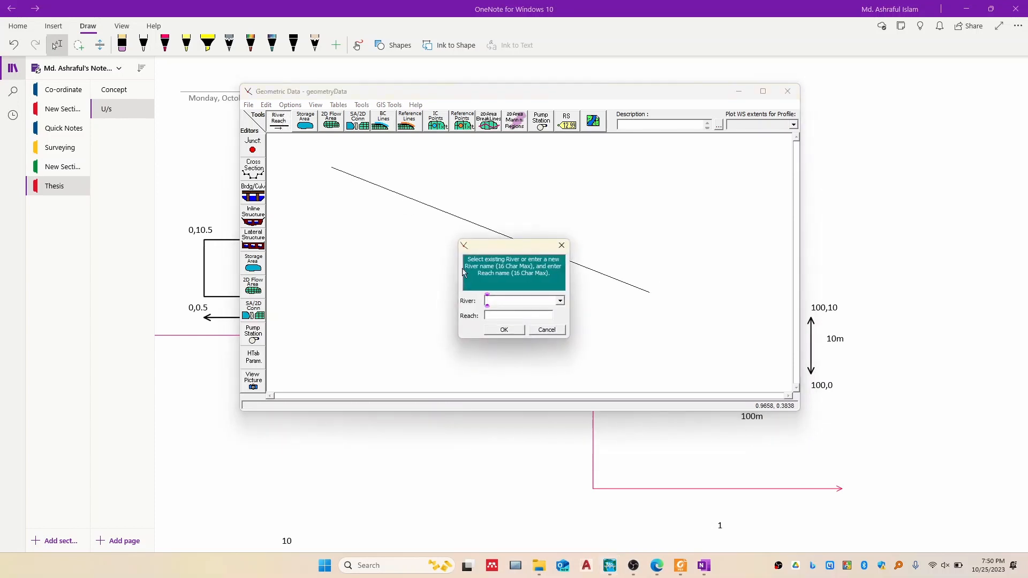
{"action": "left_click_drag", "start_coordinate": [496, 251], "coordinate": [373, 257]}
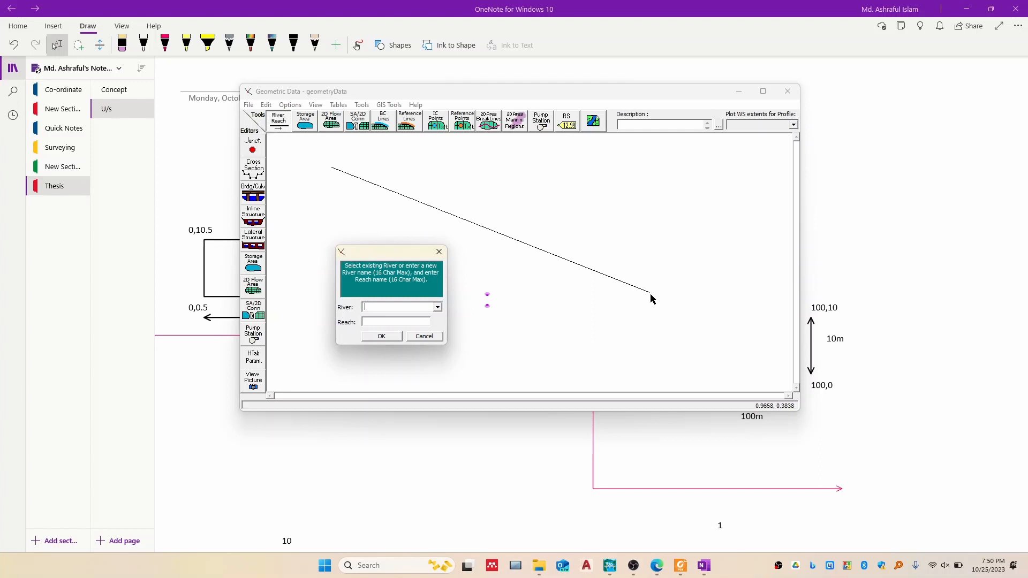
{"action": "left_click", "coordinate": [439, 252]}
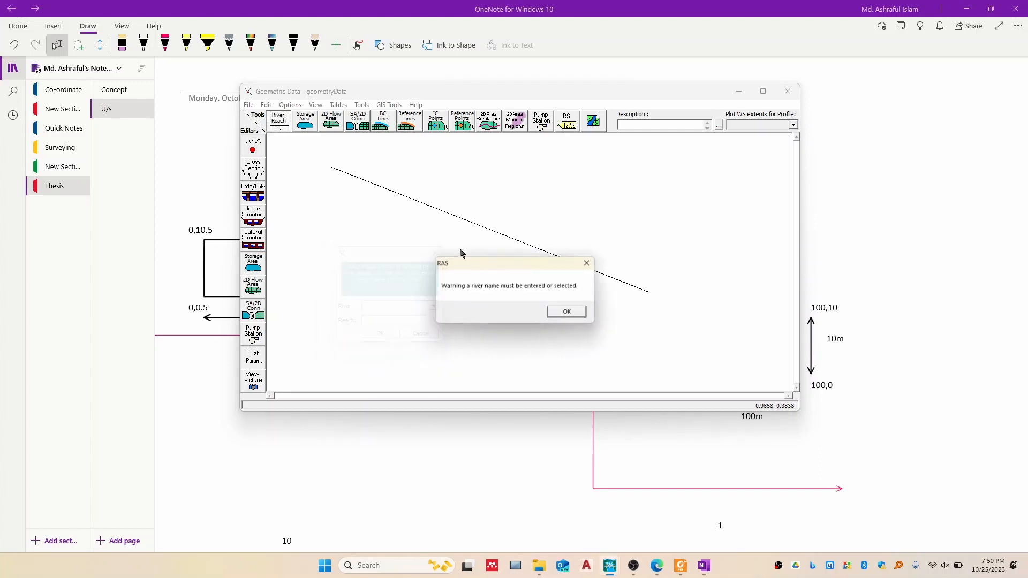
{"action": "left_click", "coordinate": [586, 263]}
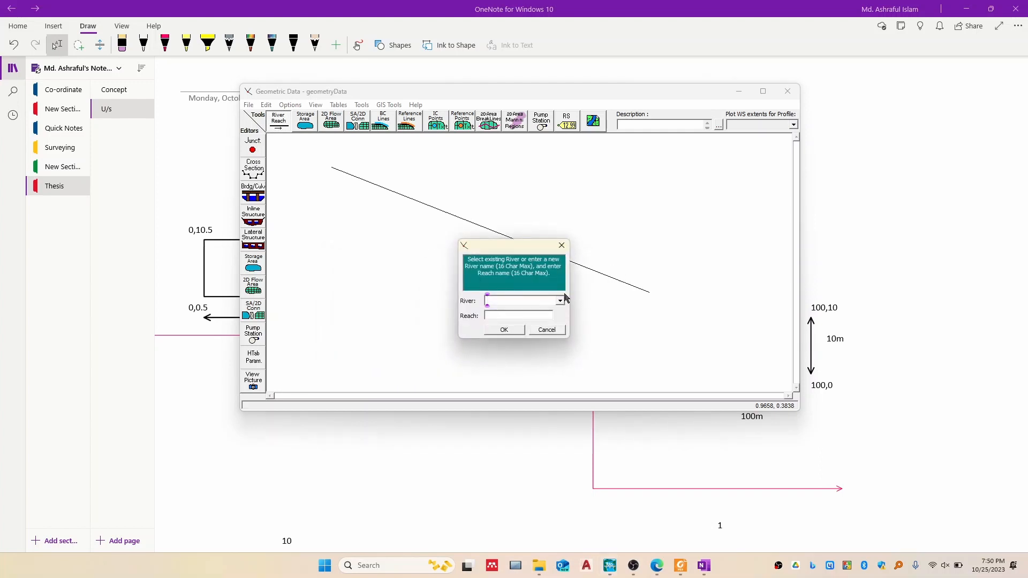
{"action": "left_click", "coordinate": [556, 330]}
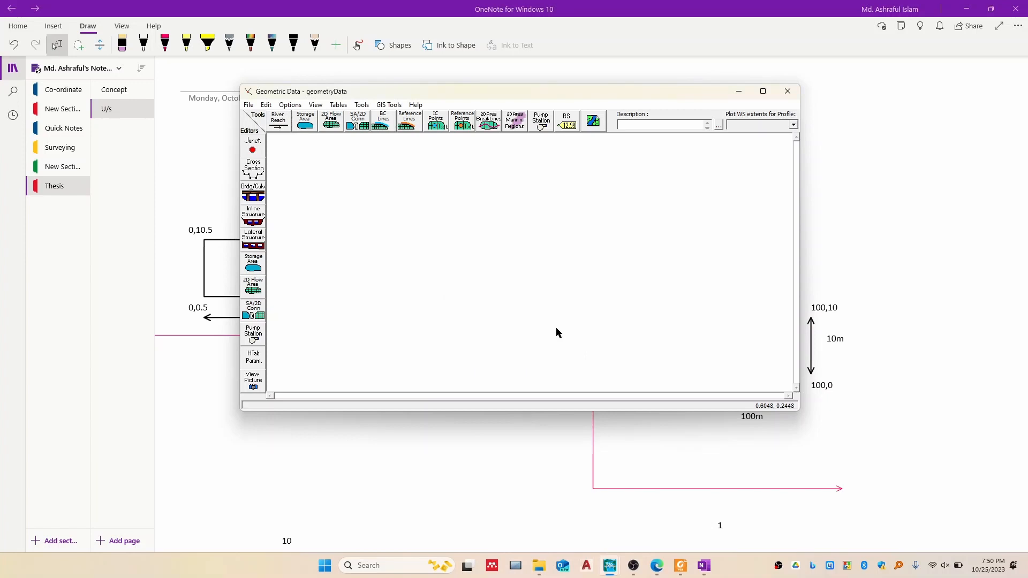
Step: Draw a straight river reach sloping down from upper left to lower right, naming the river Lab and the reach Flume
{"action": "left_click", "coordinate": [278, 121]}
{"action": "left_click", "coordinate": [320, 167]}
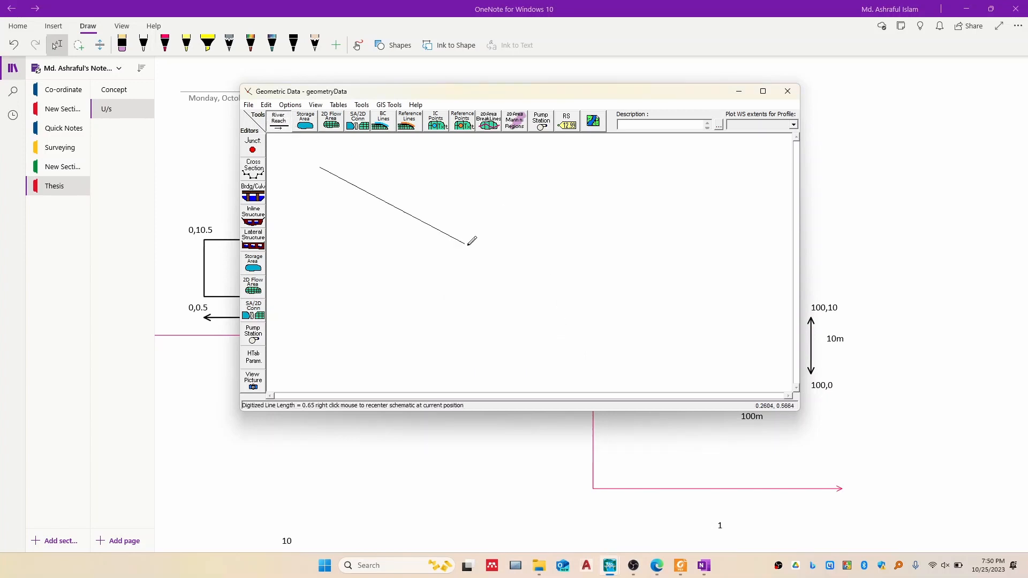
{"action": "double_click", "coordinate": [599, 284]}
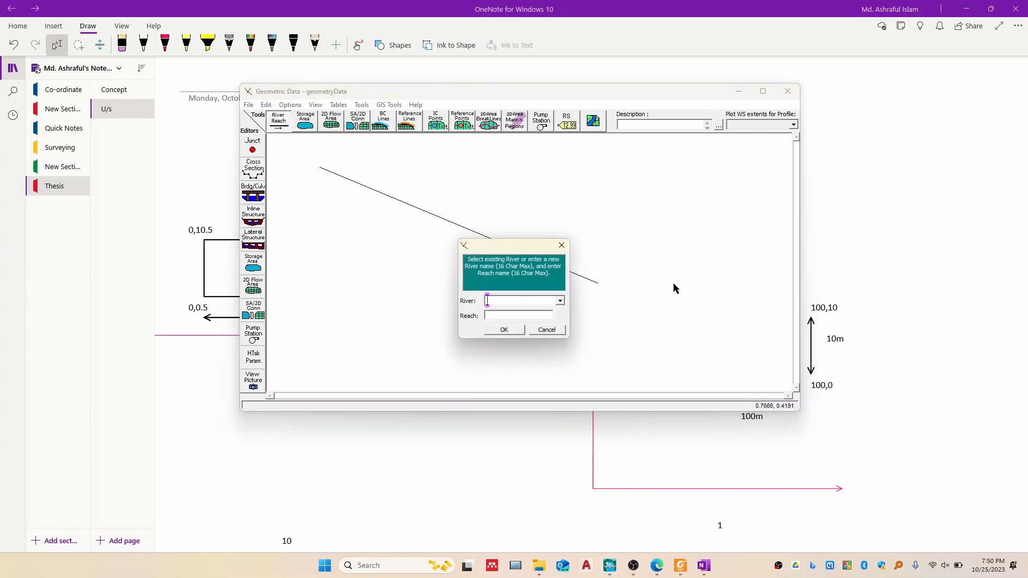
{"action": "left_click", "coordinate": [504, 298]}
{"action": "type", "text": "Lab"}
{"action": "left_click", "coordinate": [497, 315]}
{"action": "left_click", "coordinate": [504, 329]}
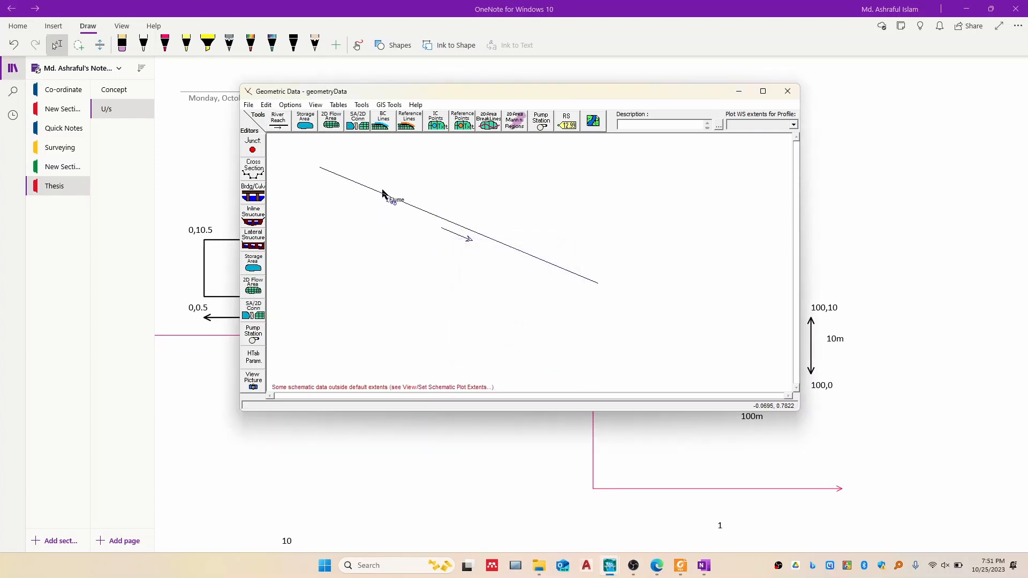
Step: Open the cross section editor and add a new cross section at river station 11 in reach Flume
{"action": "left_click", "coordinate": [252, 175]}
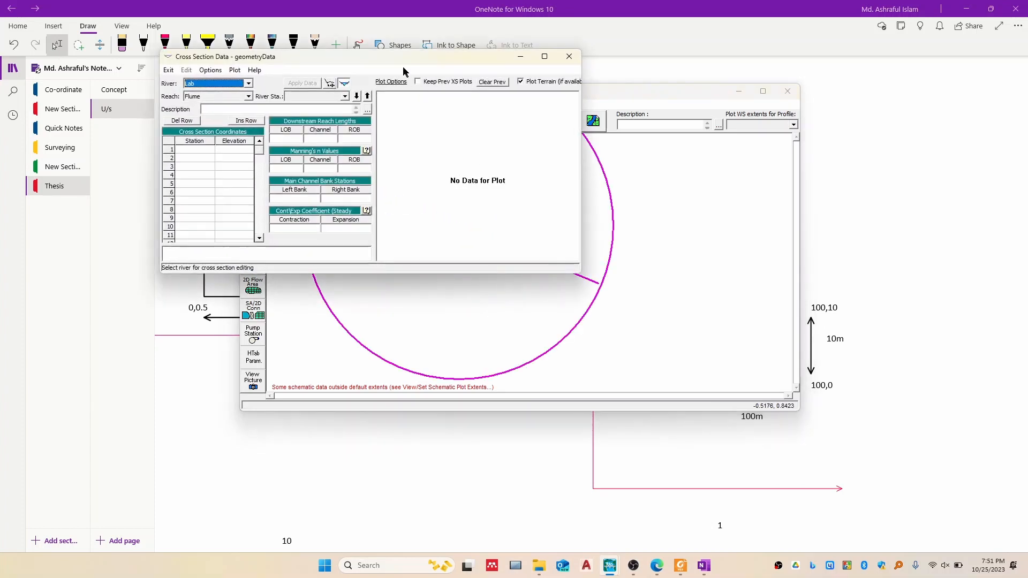
{"action": "left_click_drag", "start_coordinate": [397, 62], "coordinate": [529, 156]}
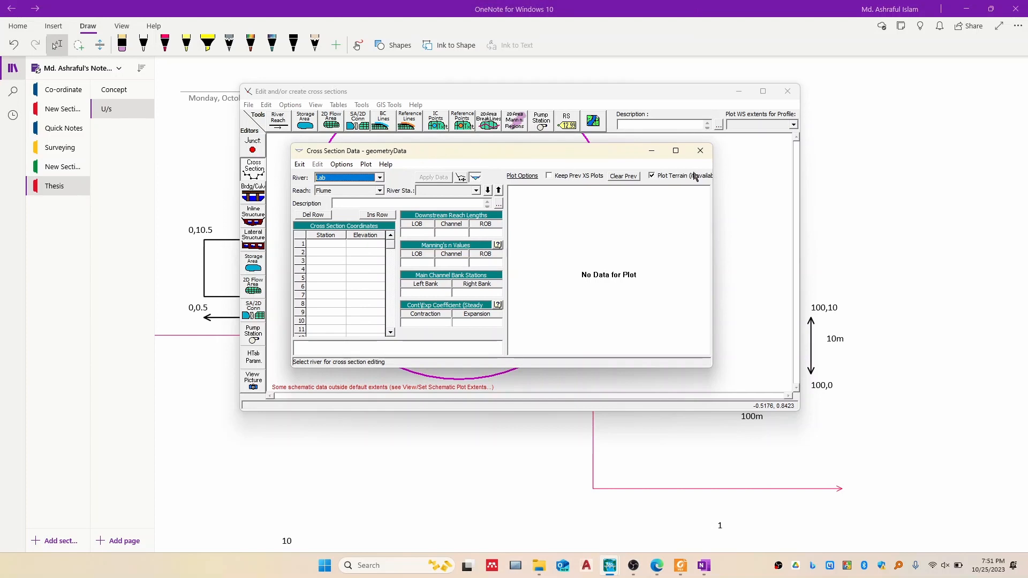
{"action": "left_click", "coordinate": [347, 165]}
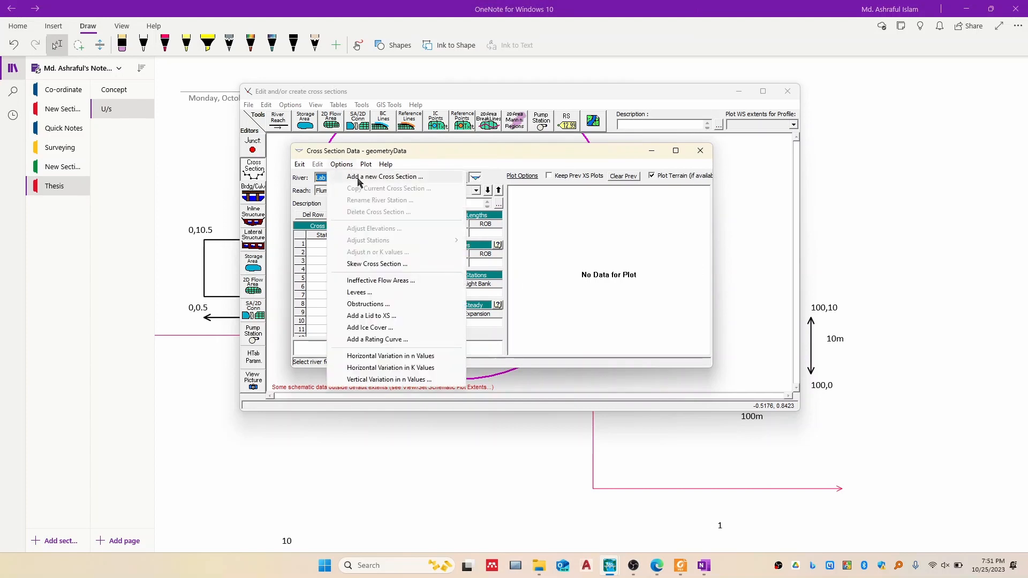
{"action": "left_click", "coordinate": [358, 179]}
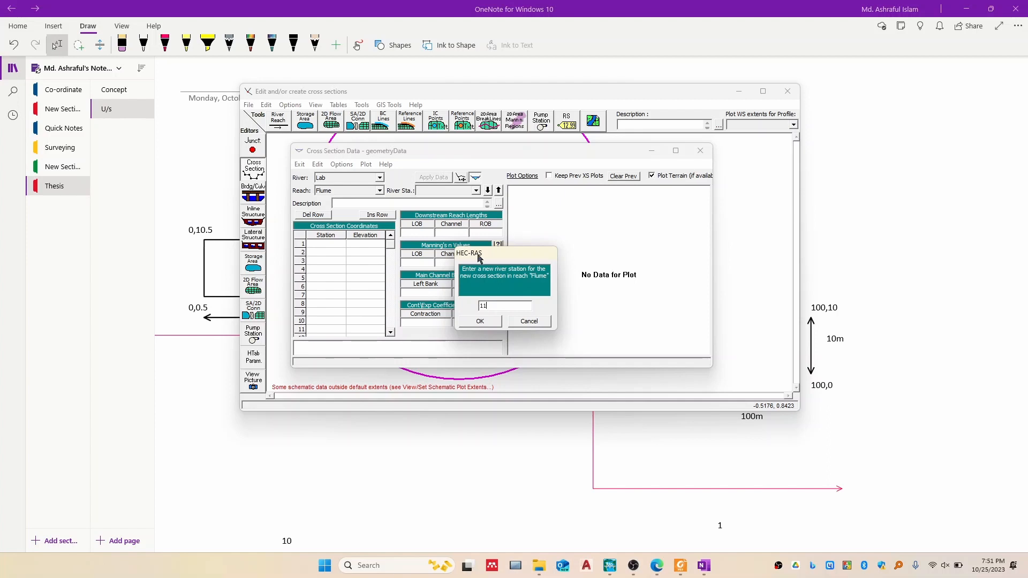
{"action": "left_click_drag", "start_coordinate": [499, 255], "coordinate": [510, 232]}
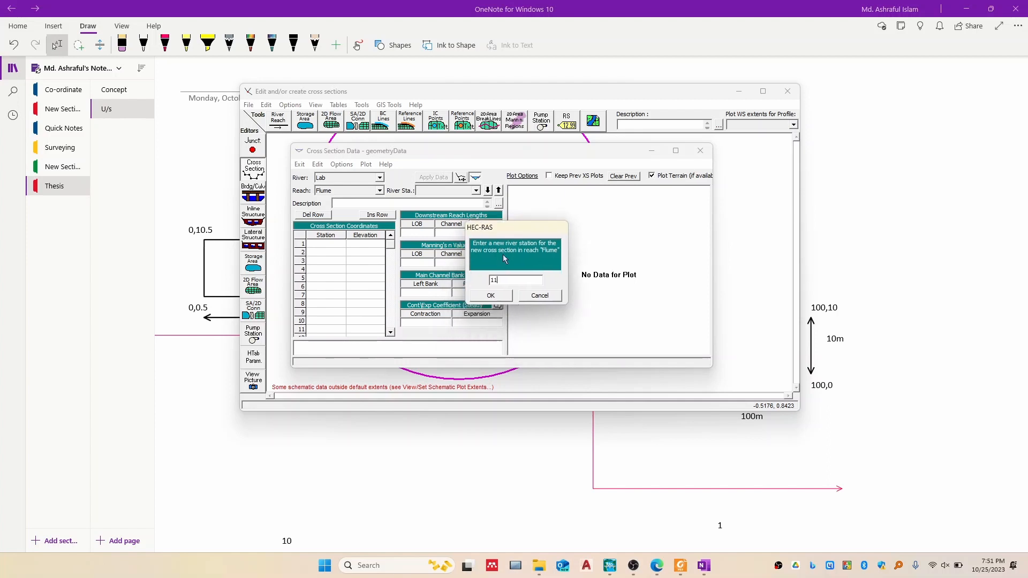
{"action": "left_click_drag", "start_coordinate": [495, 280], "coordinate": [478, 282]}
{"action": "left_click", "coordinate": [496, 298]}
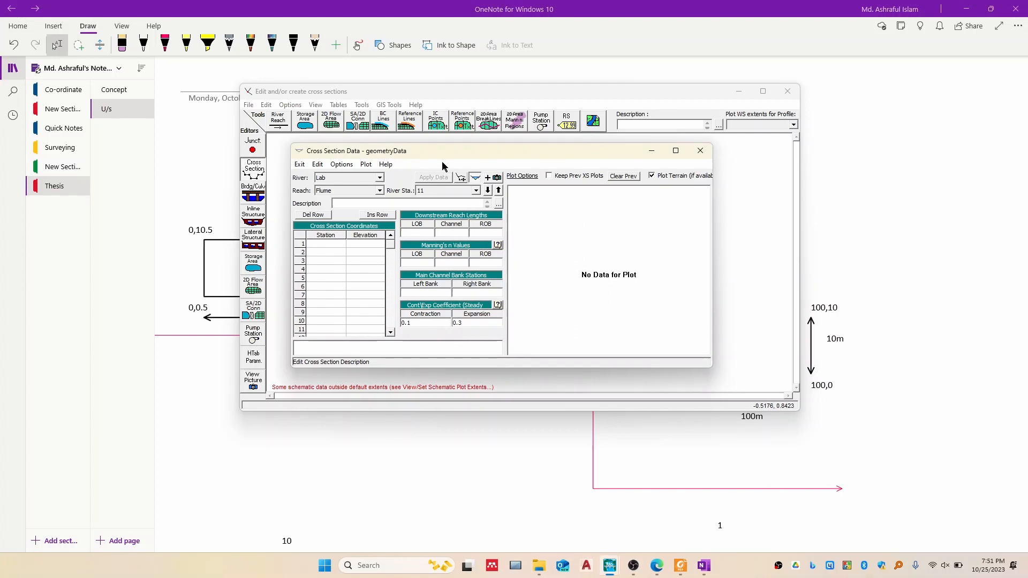
Step: Rearrange the Cross Section Data, Geometric Data and main HEC-RAS windows to uncover the upstream section sketch in the notes
{"action": "left_click_drag", "start_coordinate": [470, 158], "coordinate": [464, 151]}
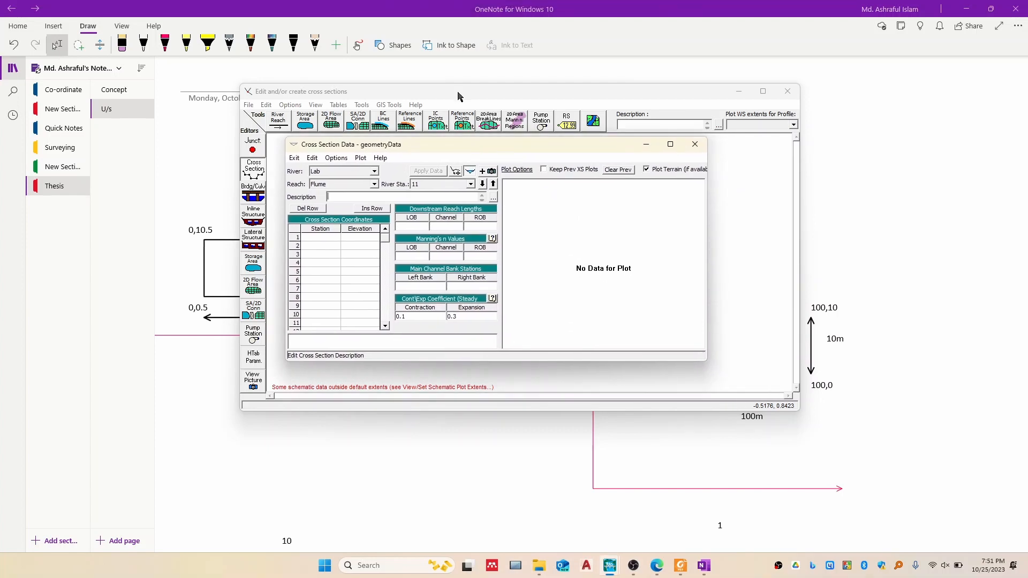
{"action": "left_click", "coordinate": [645, 147]}
{"action": "left_click_drag", "start_coordinate": [551, 91], "coordinate": [730, 179]}
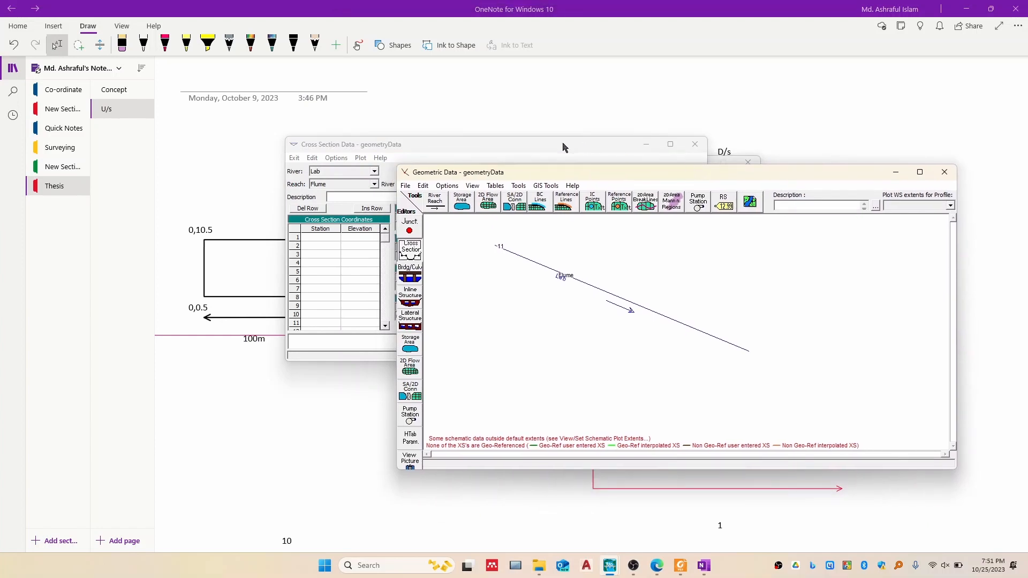
{"action": "left_click_drag", "start_coordinate": [564, 146], "coordinate": [701, 178]}
{"action": "left_click_drag", "start_coordinate": [378, 167], "coordinate": [508, 105]}
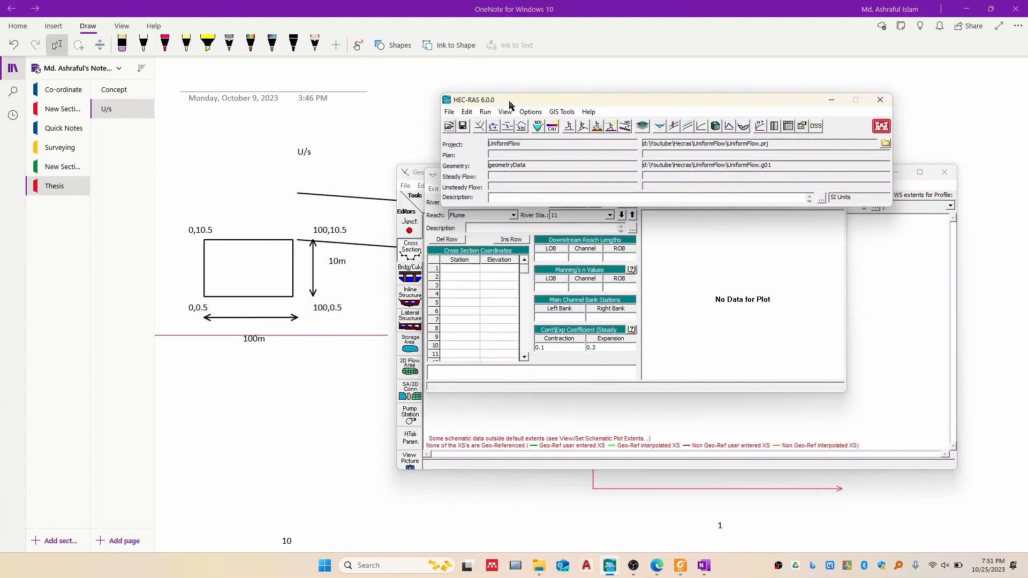
Step: Enter the stations 0, 0, 100 and 100 in the first four coordinate rows of cross section 11
{"action": "left_click", "coordinate": [474, 240]}
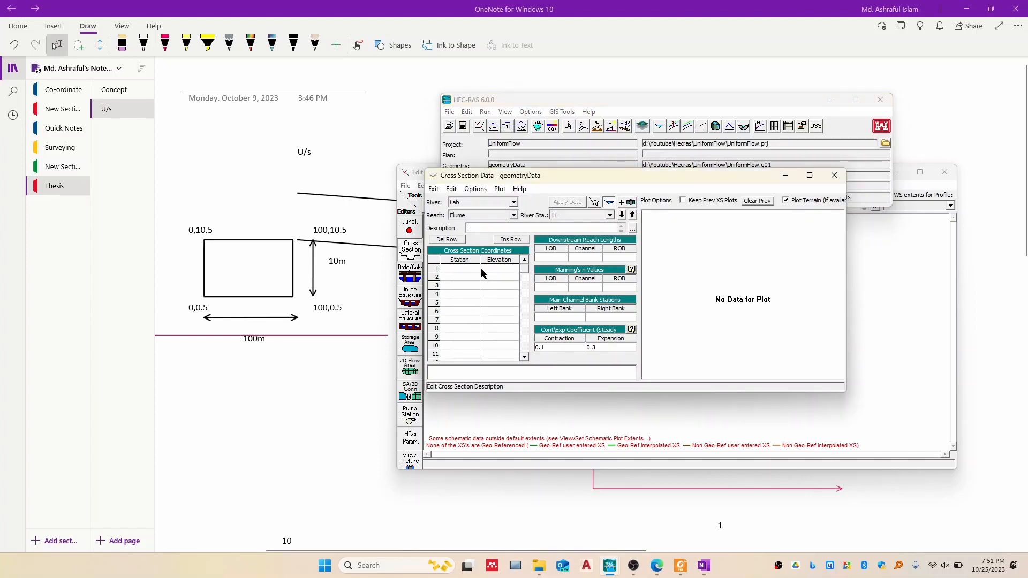
{"action": "left_click", "coordinate": [464, 272]}
{"action": "type", "text": "0"}
{"action": "key", "text": "Return"}
{"action": "type", "text": "0"}
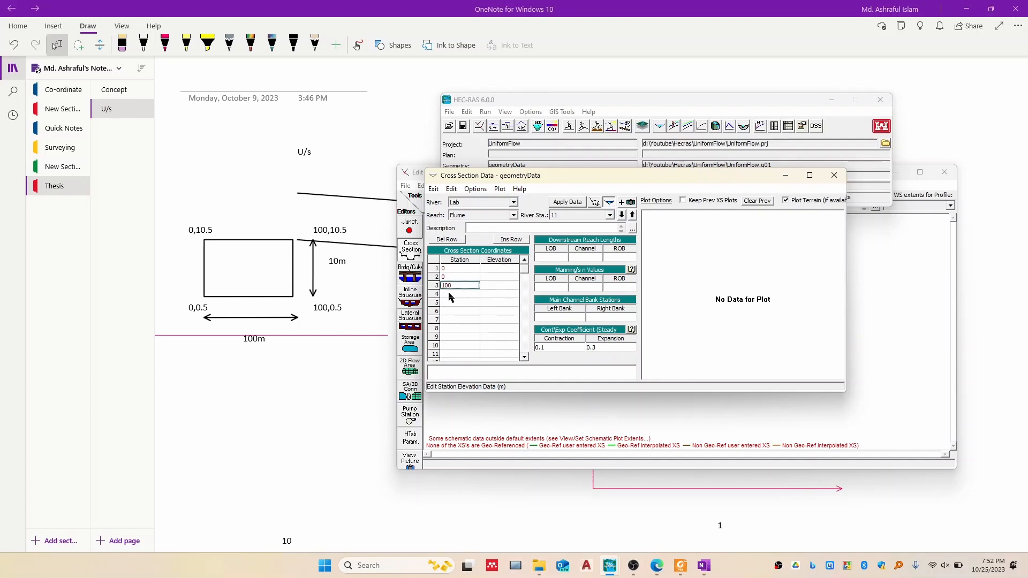
{"action": "key", "text": "Return"}
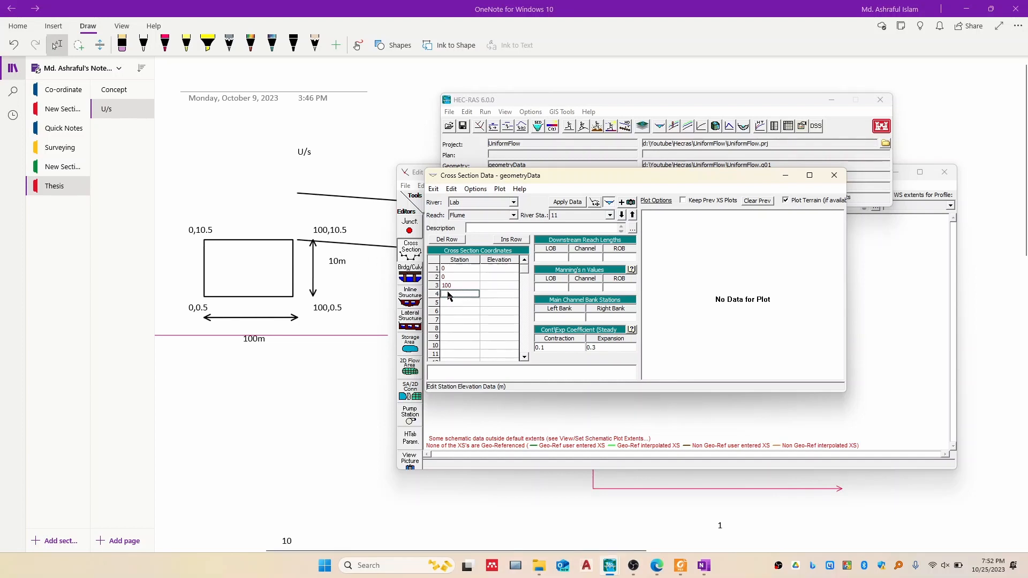
{"action": "type", "text": "100"}
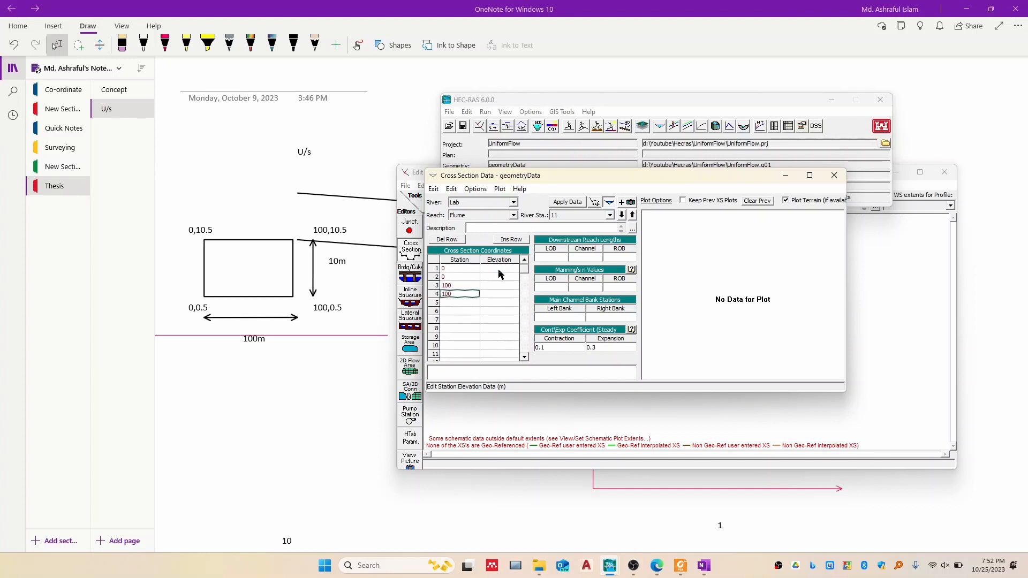
Step: Enter the elevations 10.5, 0.5, 0.5 and 10.5 for cross section 11 and apply the data
{"action": "left_click", "coordinate": [499, 267]}
{"action": "left_click", "coordinate": [495, 277]}
{"action": "type", "text": ".5"}
{"action": "left_click", "coordinate": [502, 287]}
{"action": "type", "text": ".5"}
{"action": "left_click", "coordinate": [501, 294]}
{"action": "left_click", "coordinate": [566, 203]}
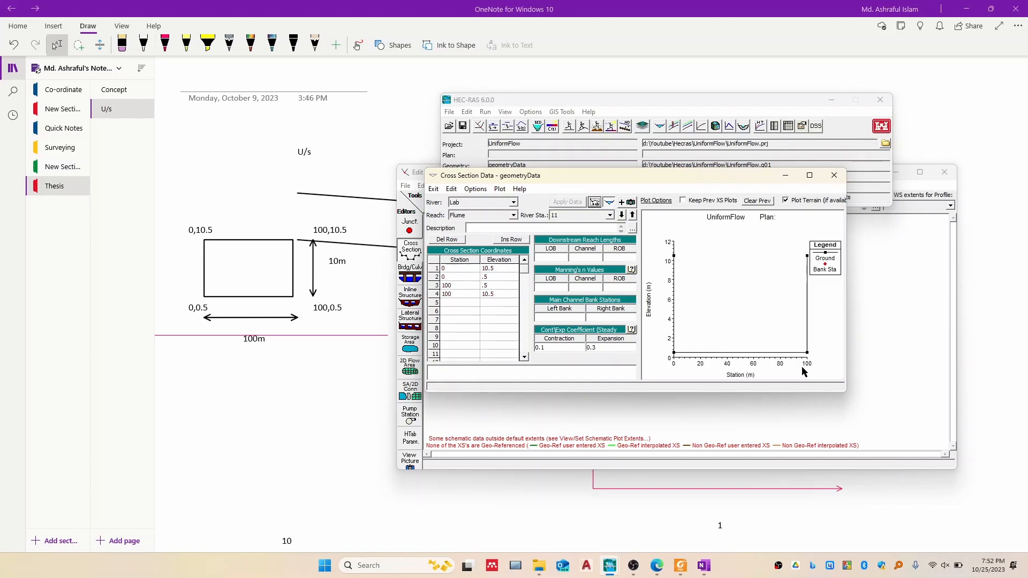
Step: Set the downstream reach lengths of cross section 11 to 1000 for left overbank, channel and right overbank
{"action": "left_click", "coordinate": [556, 257]}
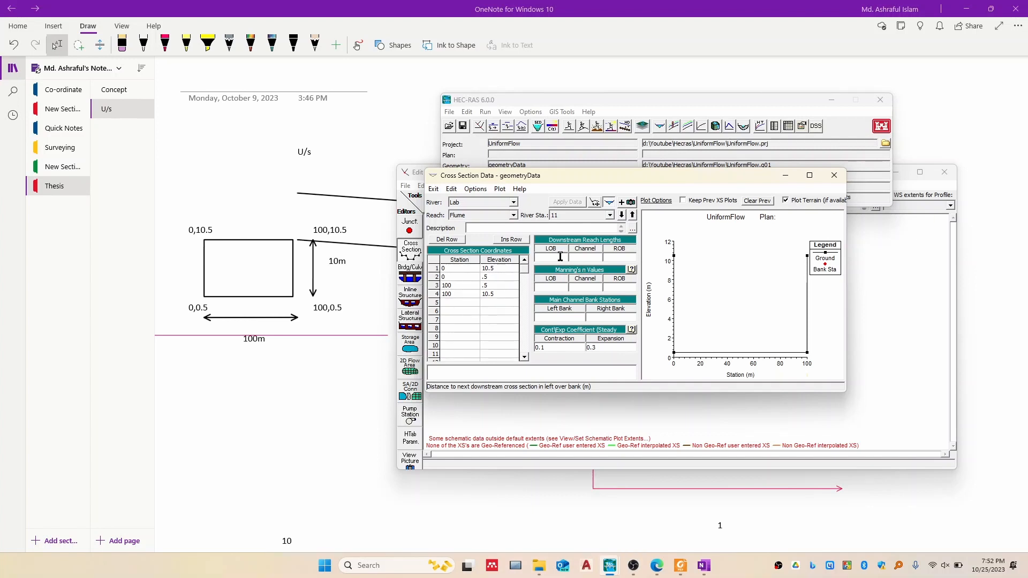
{"action": "type", "text": "1000"}
{"action": "left_click_drag", "start_coordinate": [556, 257], "coordinate": [507, 257]}
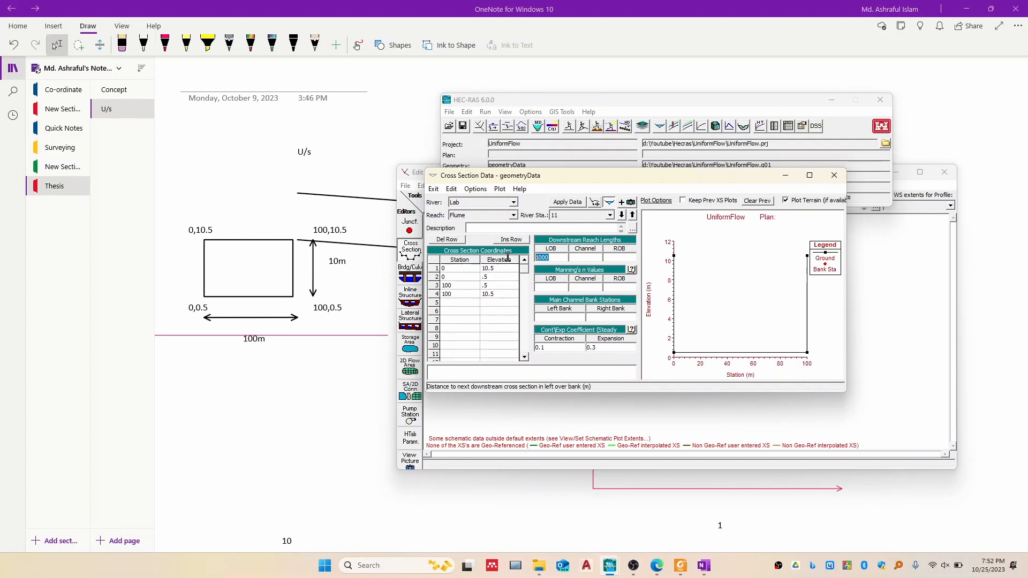
{"action": "left_click", "coordinate": [579, 258]}
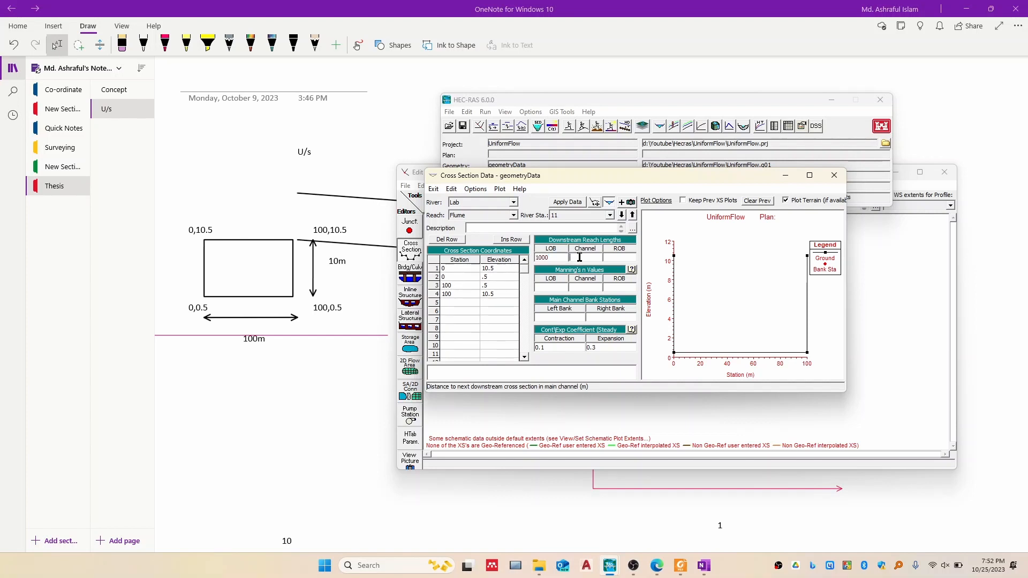
{"action": "left_click", "coordinate": [623, 257]}
Step: Set Manning's n of cross section 11 to 0.025 for left overbank, channel and right overbank
{"action": "left_click", "coordinate": [549, 289]}
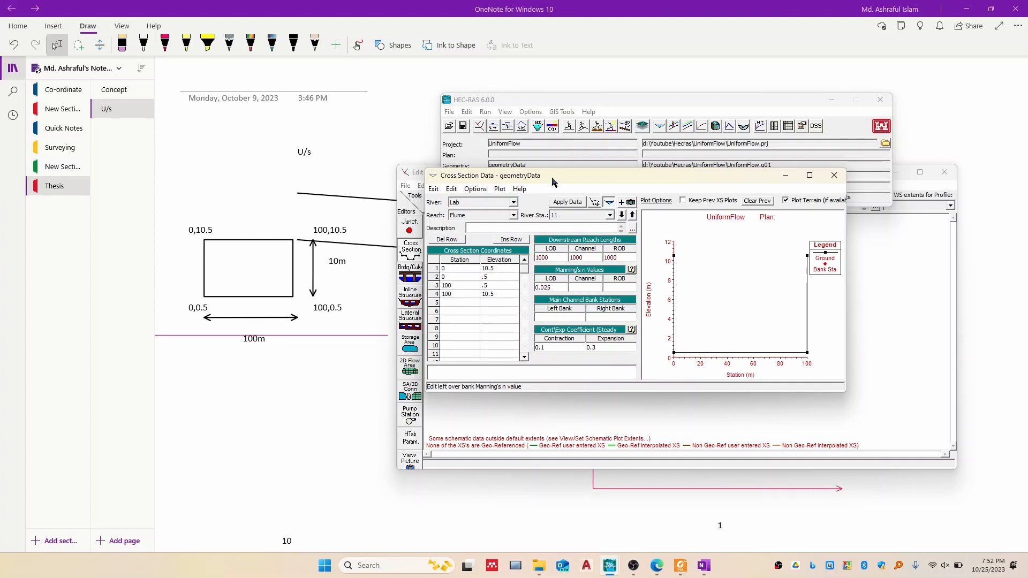
{"action": "left_click_drag", "start_coordinate": [558, 286], "coordinate": [526, 283]}
{"action": "key", "text": "ctrl+c"}
{"action": "left_click", "coordinate": [575, 287]}
{"action": "key", "text": "ctrl+v"}
{"action": "left_click", "coordinate": [622, 287]}
{"action": "key", "text": "ctrl+v"}
Step: Set the main channel bank stations of cross section 11 to 0 and 100 and apply the data
{"action": "left_click", "coordinate": [558, 317]}
{"action": "type", "text": "0"}
{"action": "left_click", "coordinate": [602, 318]}
{"action": "left_click", "coordinate": [615, 348]}
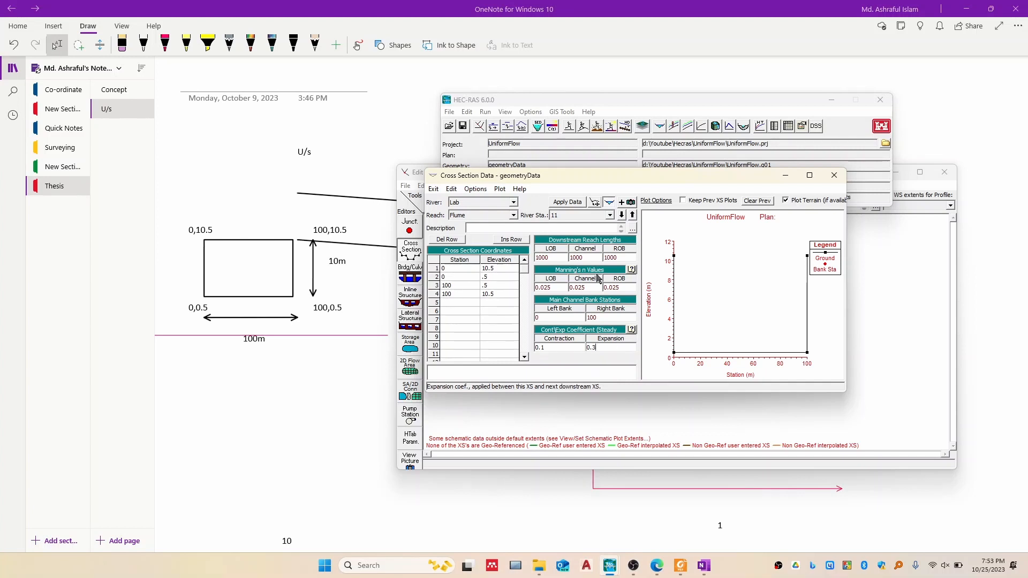
{"action": "left_click", "coordinate": [567, 203]}
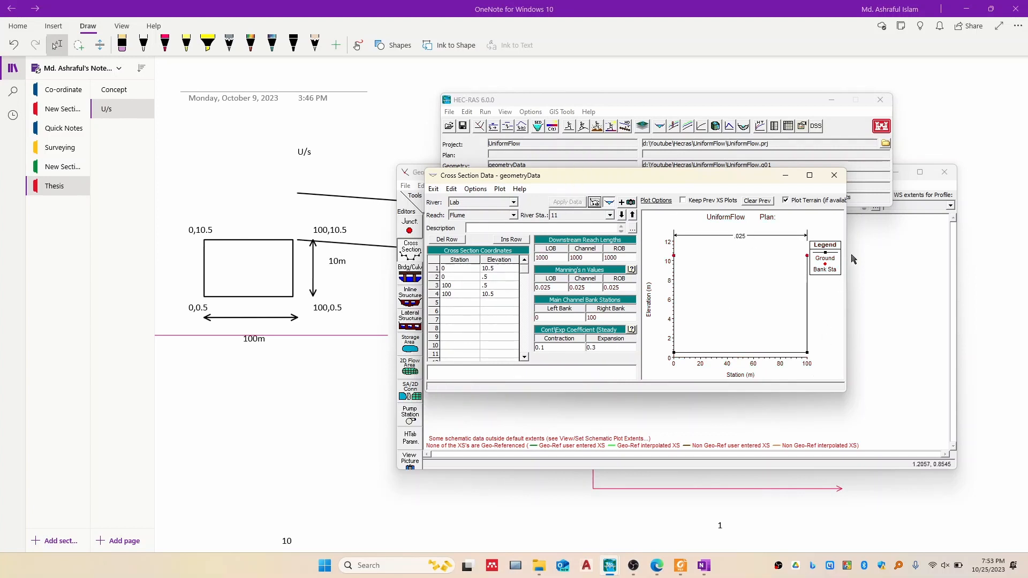
Step: Add a new cross section at river station 1 in reach Flume
{"action": "left_click_drag", "start_coordinate": [610, 181], "coordinate": [619, 192]}
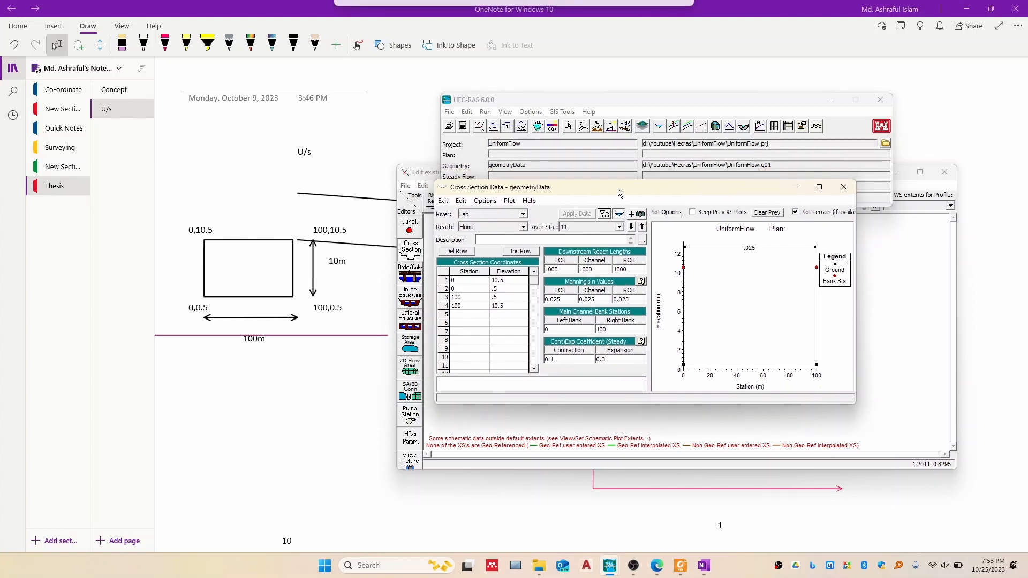
{"action": "left_click", "coordinate": [485, 201]}
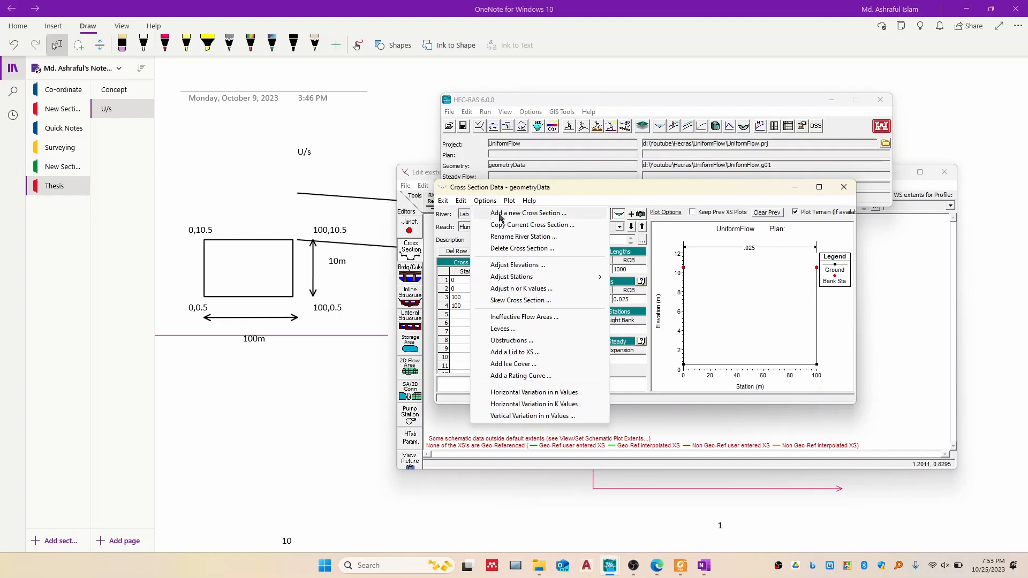
{"action": "left_click", "coordinate": [500, 214]}
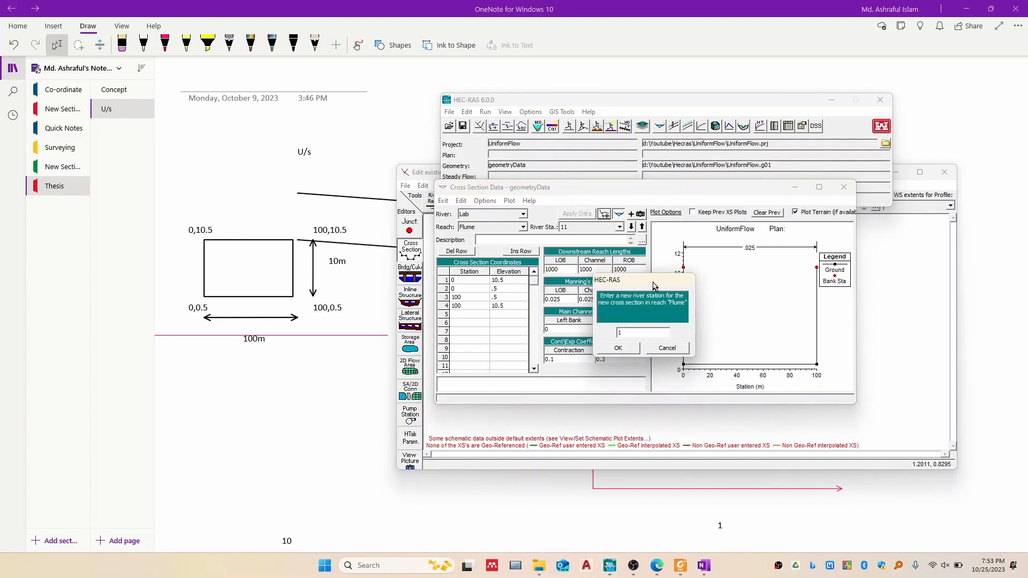
{"action": "left_click", "coordinate": [630, 354]}
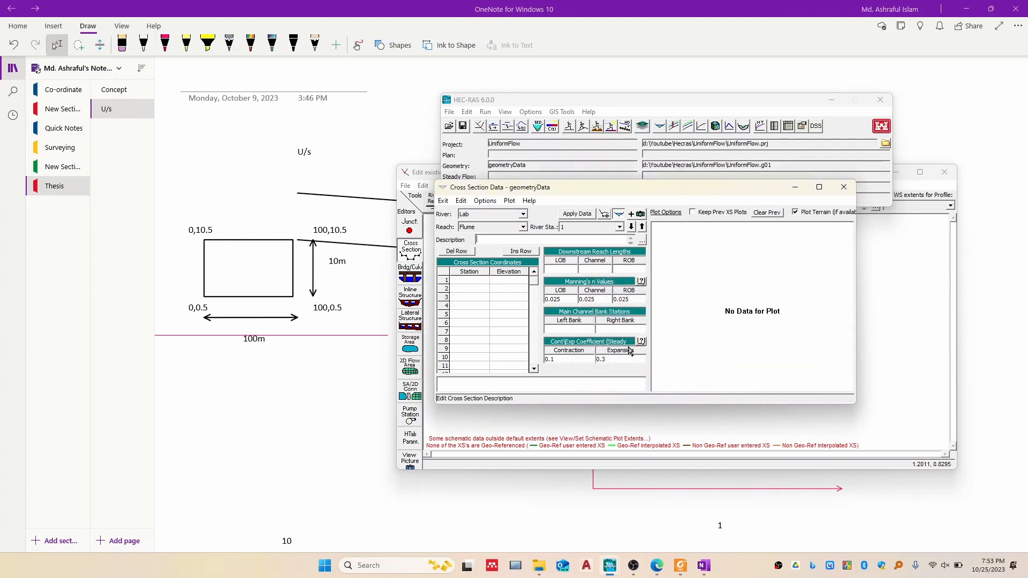
Step: Enter the stations 0, 0, 100 and 100 in the first four coordinate rows of cross section 1
{"action": "left_click", "coordinate": [475, 281]}
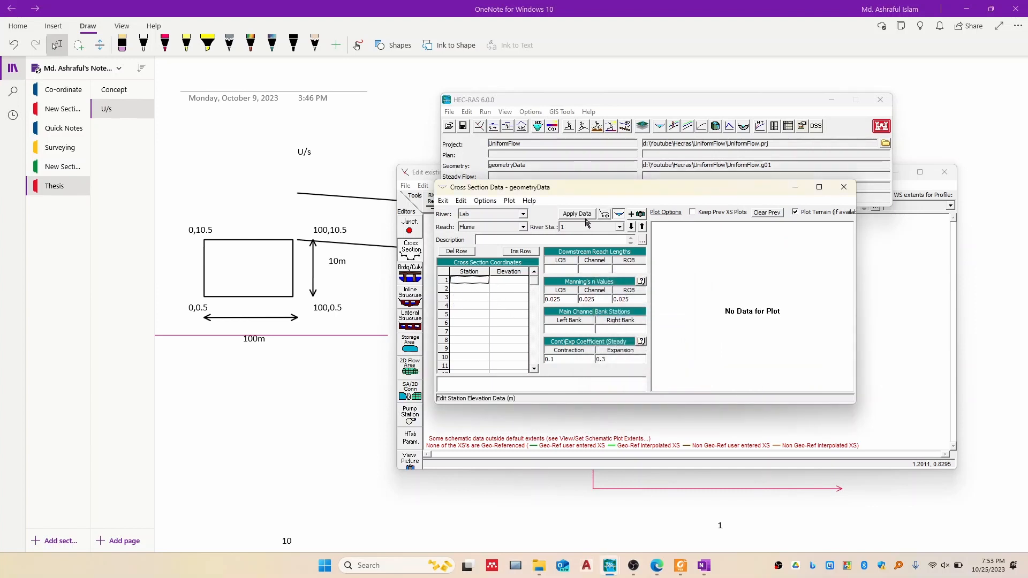
{"action": "type", "text": "0"}
{"action": "left_click", "coordinate": [473, 289]}
{"action": "left_click", "coordinate": [465, 300]}
{"action": "left_click", "coordinate": [465, 308]}
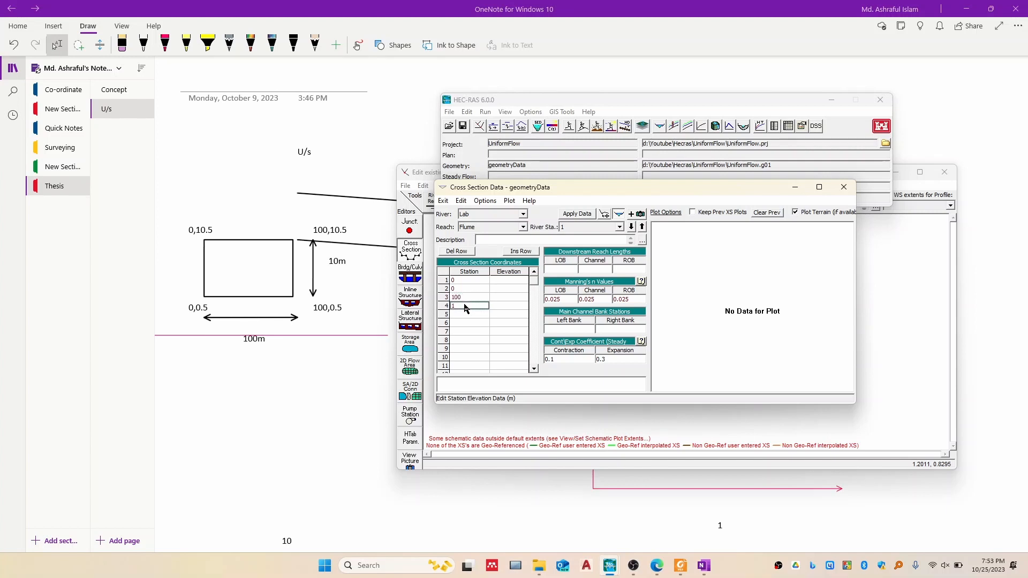
Step: Enter the elevations 10, 0, 0 and 10 for cross section 1 and apply the data
{"action": "left_click", "coordinate": [506, 283]}
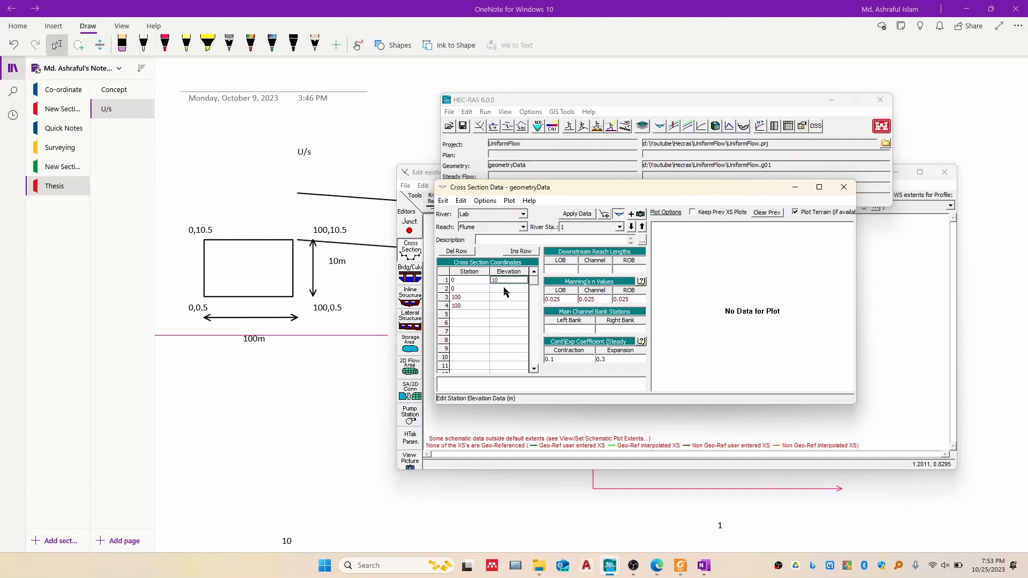
{"action": "type", "text": "10"}
{"action": "left_click", "coordinate": [505, 290]}
{"action": "type", "text": "0"}
{"action": "left_click", "coordinate": [503, 298]}
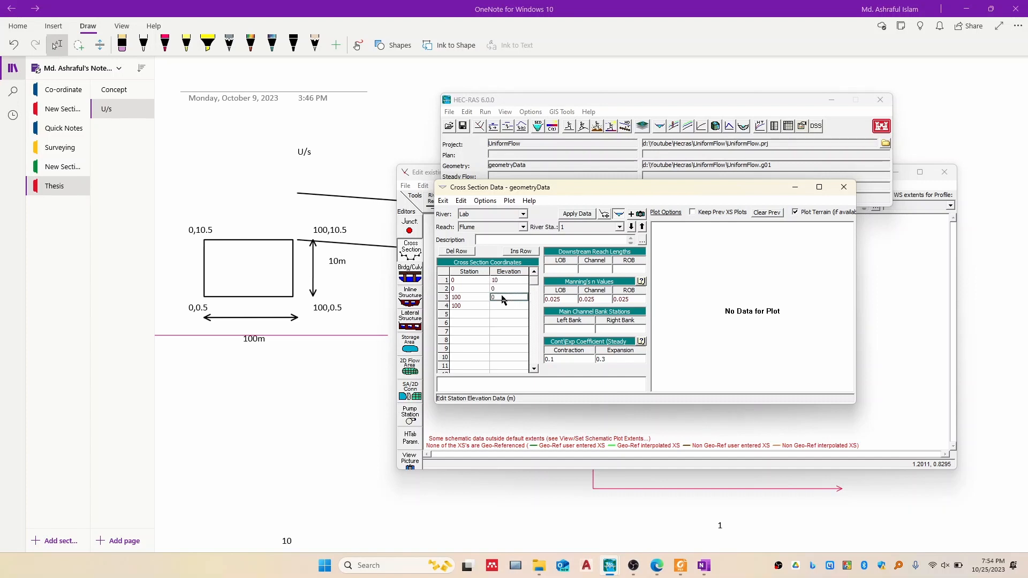
{"action": "left_click", "coordinate": [503, 305]}
{"action": "type", "text": "10"}
{"action": "left_click", "coordinate": [585, 214]}
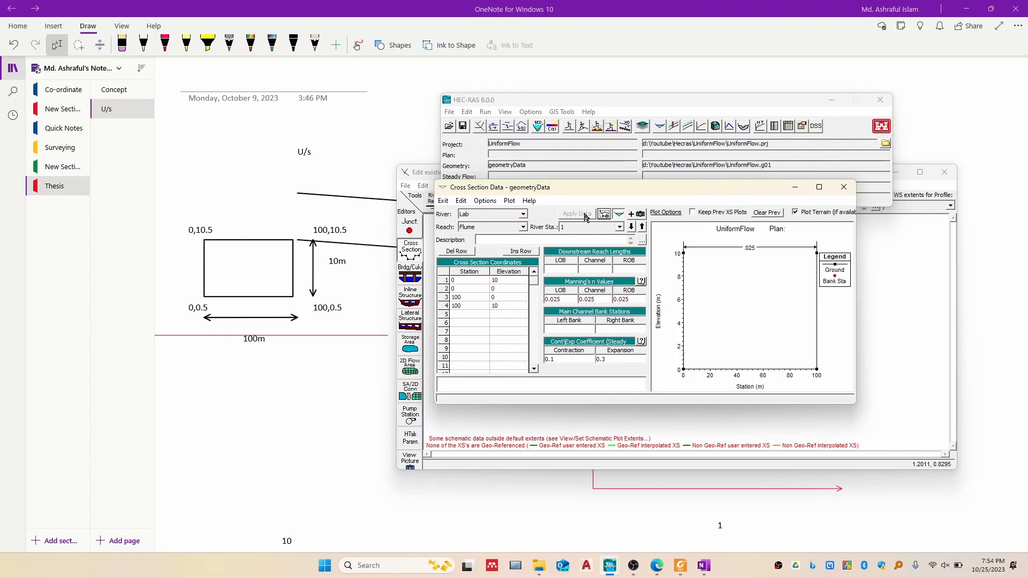
Step: Set the downstream reach lengths of cross section 1 to 0 for left overbank, channel and right overbank
{"action": "left_click", "coordinate": [564, 268]}
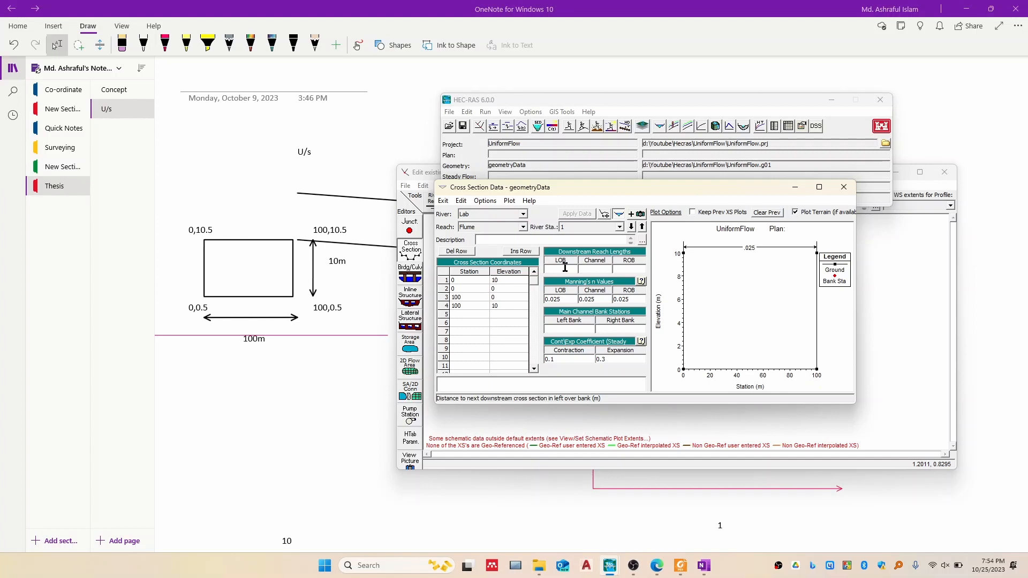
{"action": "type", "text": "0"}
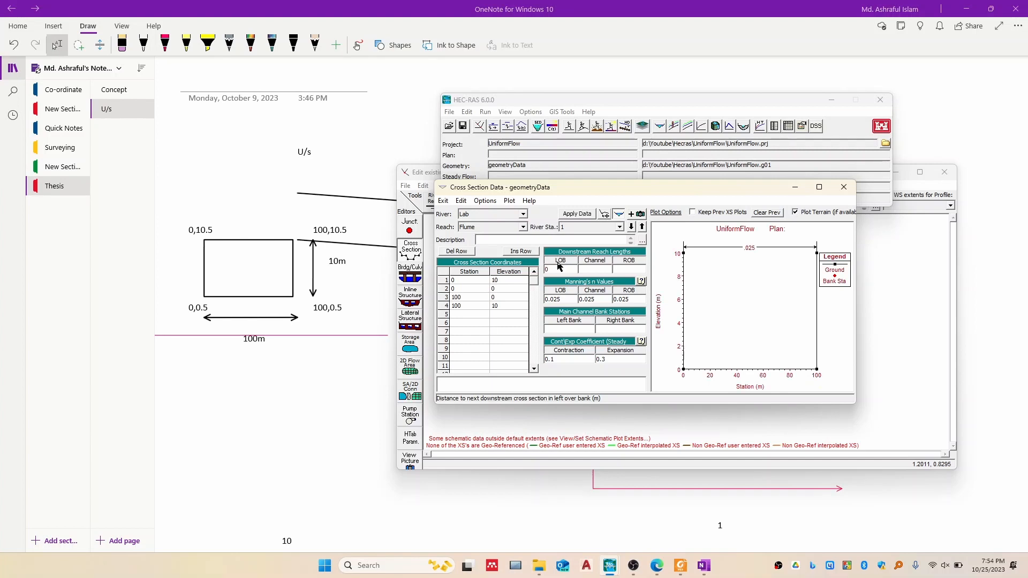
{"action": "left_click", "coordinate": [591, 270]}
{"action": "type", "text": "0"}
{"action": "left_click", "coordinate": [623, 269]}
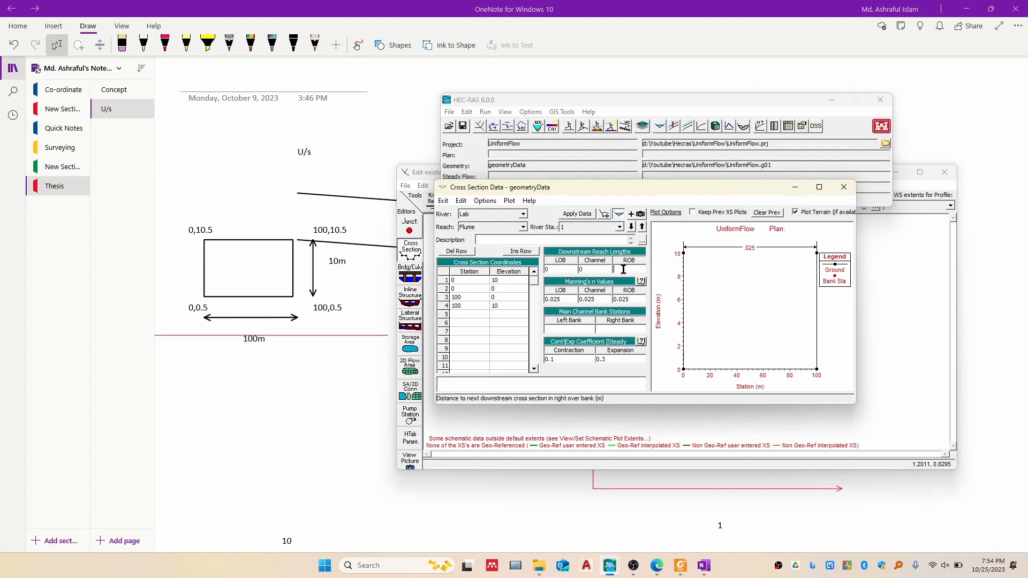
Step: Set the main channel bank stations of cross section 1 to 0 and 100 and apply the data
{"action": "left_click", "coordinate": [574, 329]}
{"action": "type", "text": "0"}
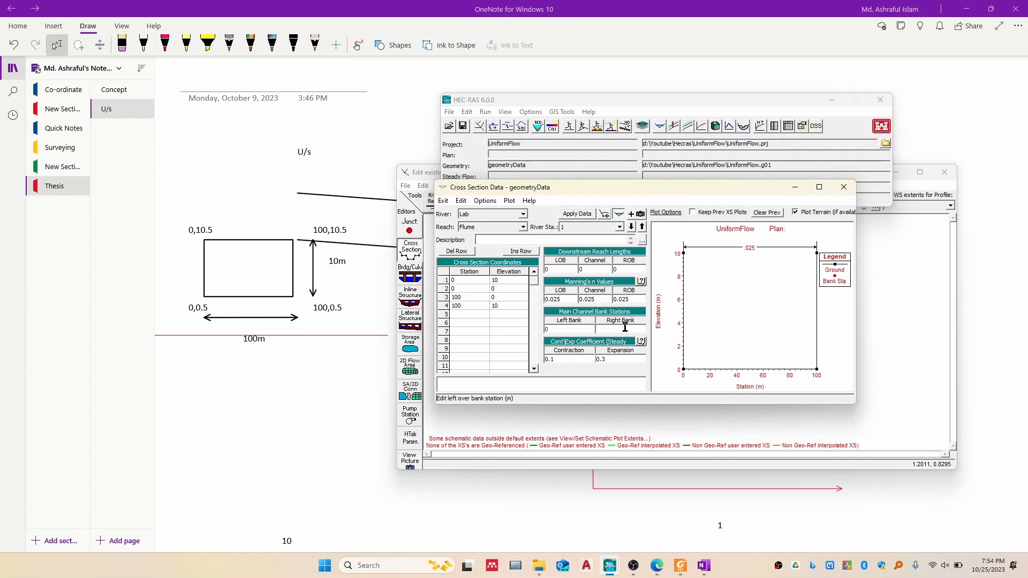
{"action": "left_click", "coordinate": [623, 328]}
{"action": "type", "text": "100"}
{"action": "left_click", "coordinate": [583, 215]}
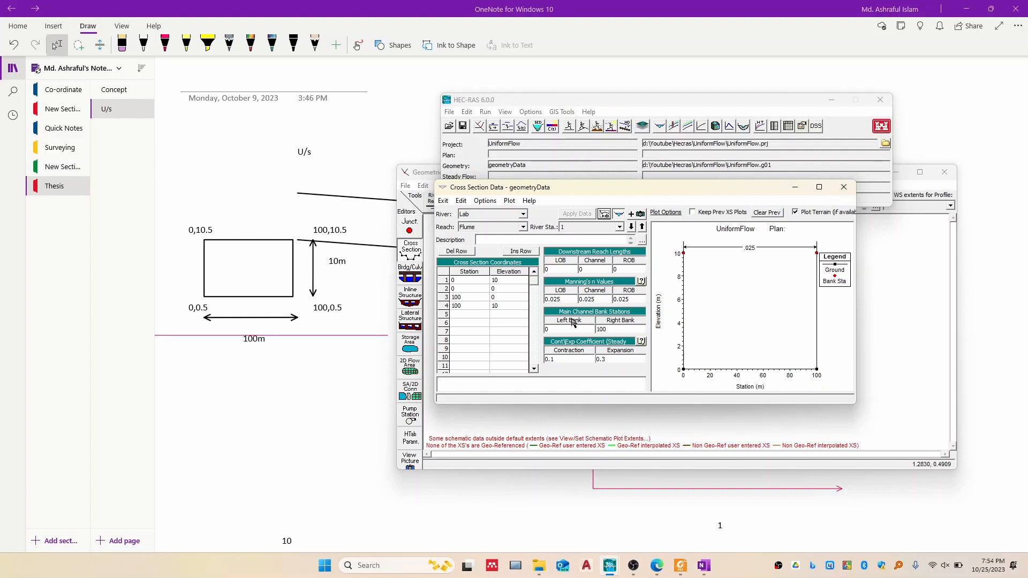
Step: Return to the Geometric Data window and save the geometry data with both cross sections
{"action": "left_click", "coordinate": [422, 173]}
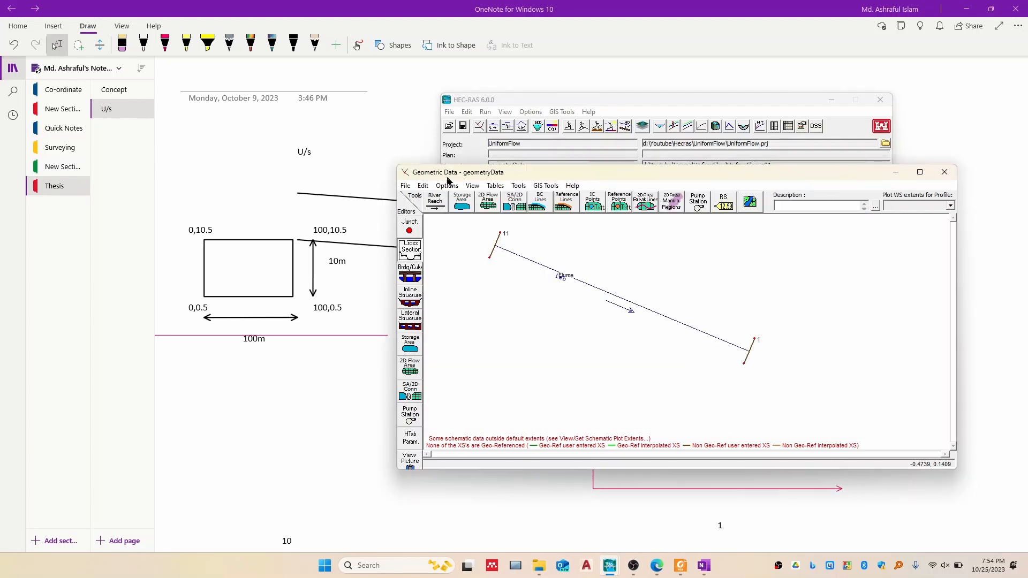
{"action": "left_click", "coordinate": [406, 185]}
{"action": "left_click", "coordinate": [418, 222]}
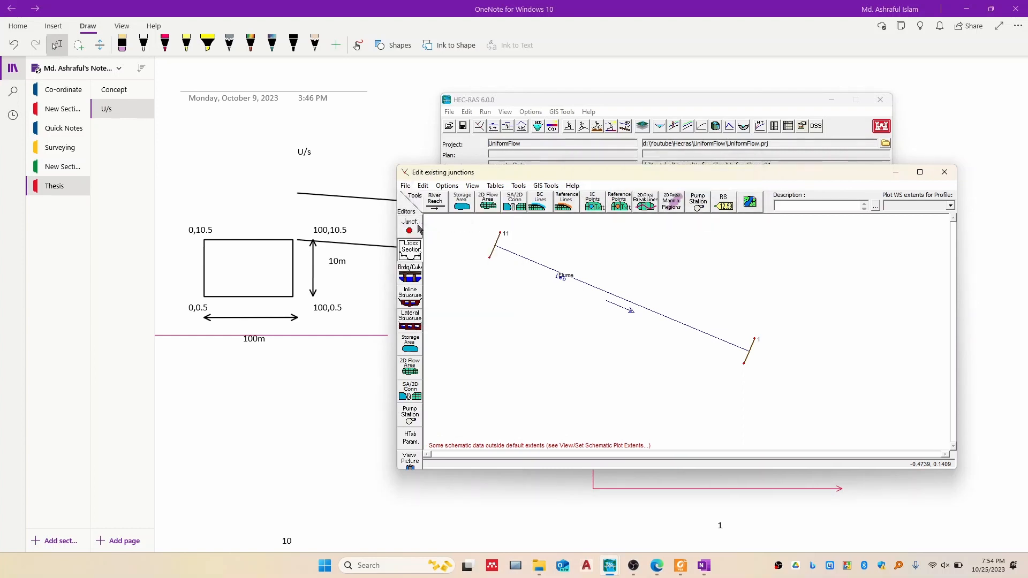
Step: Move the Geometric Data window off the main HEC-RAS window, recheck the Cross Section Data window and minimize it
{"action": "left_click_drag", "start_coordinate": [684, 180], "coordinate": [491, 190]}
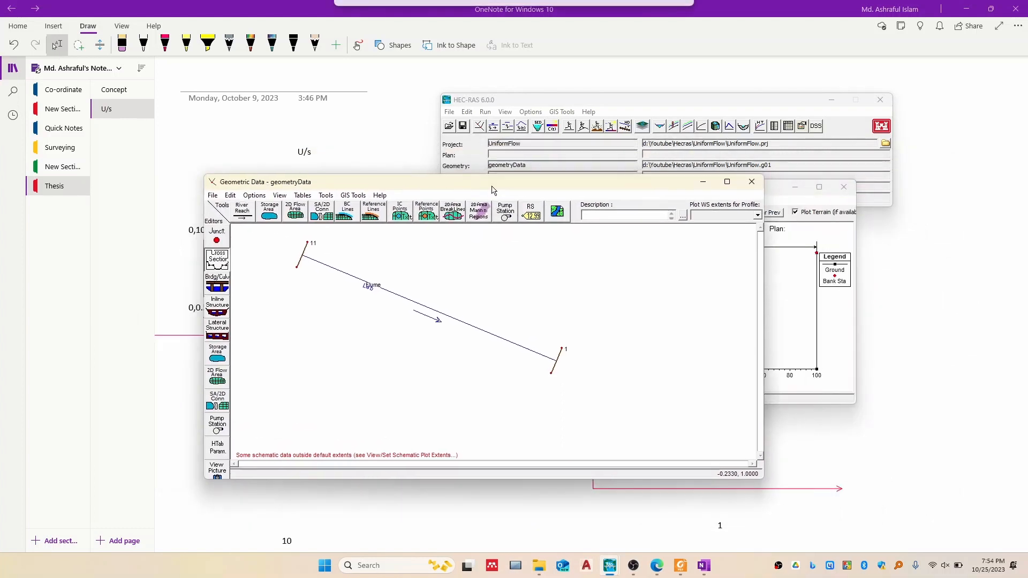
{"action": "left_click", "coordinate": [795, 187]}
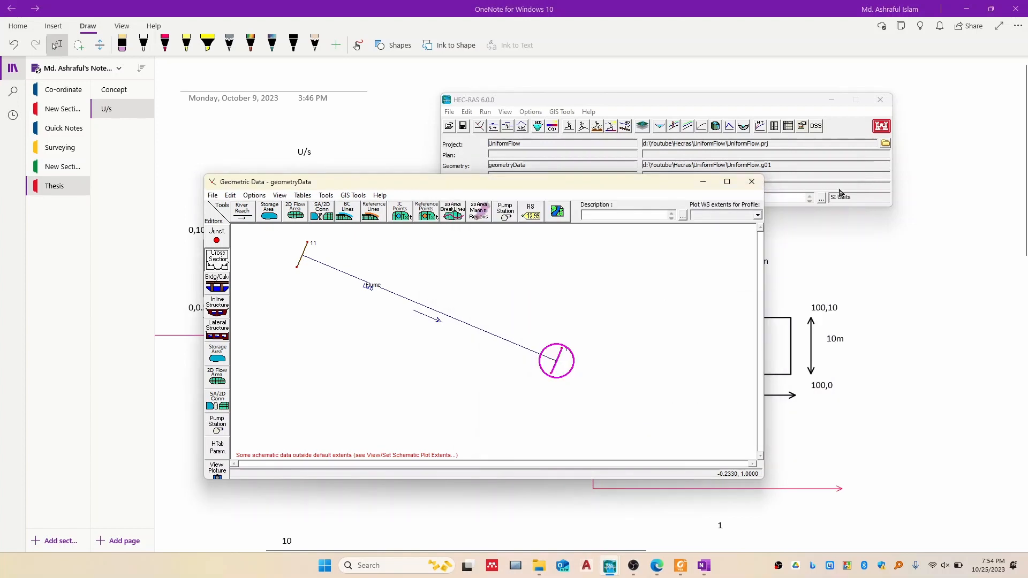
{"action": "mouse_move", "coordinate": [607, 566]}
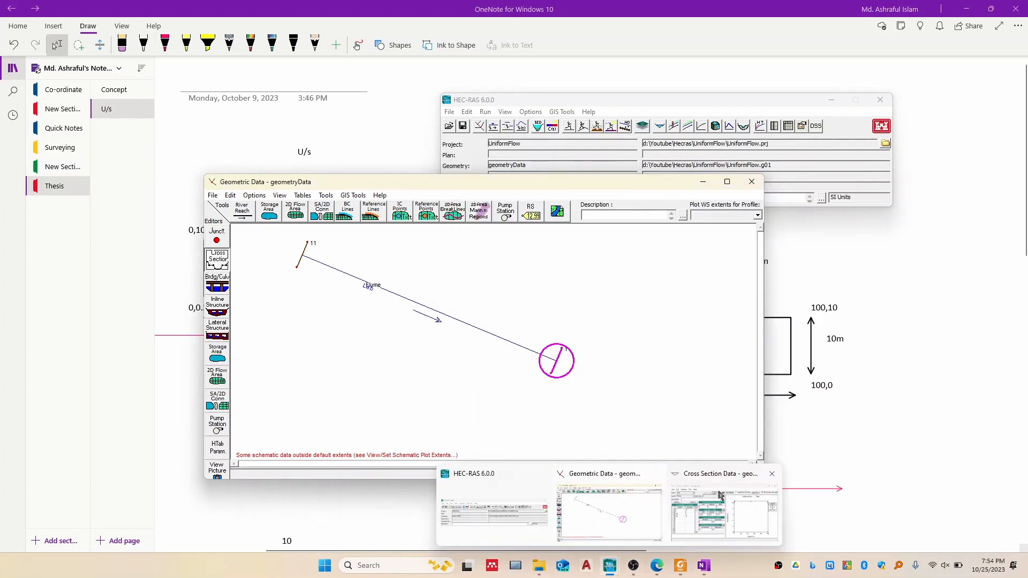
{"action": "left_click", "coordinate": [762, 502]}
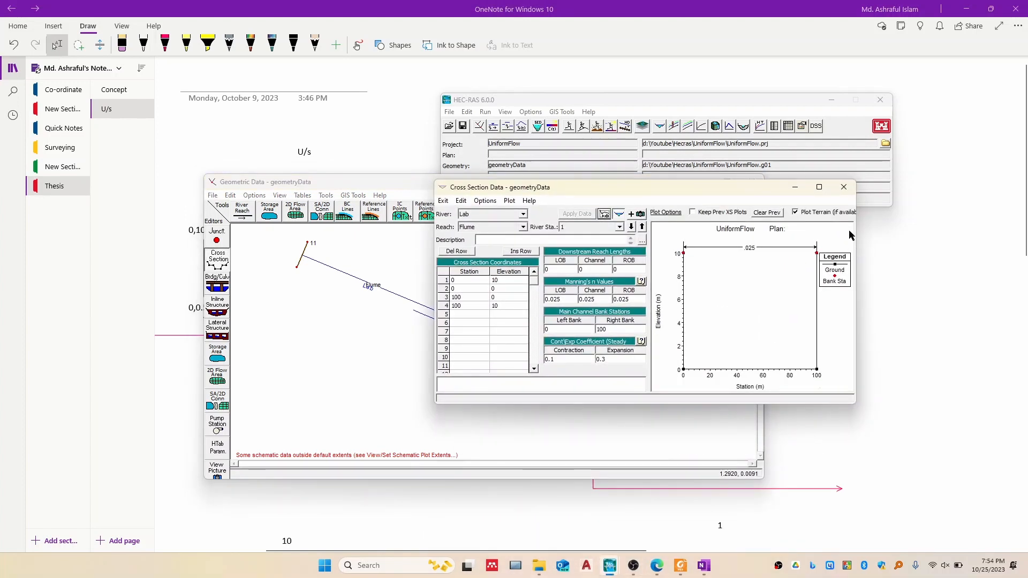
{"action": "left_click", "coordinate": [795, 187]}
Step: Save the geometry data again and close the Geometric Data window
{"action": "left_click", "coordinate": [213, 195]}
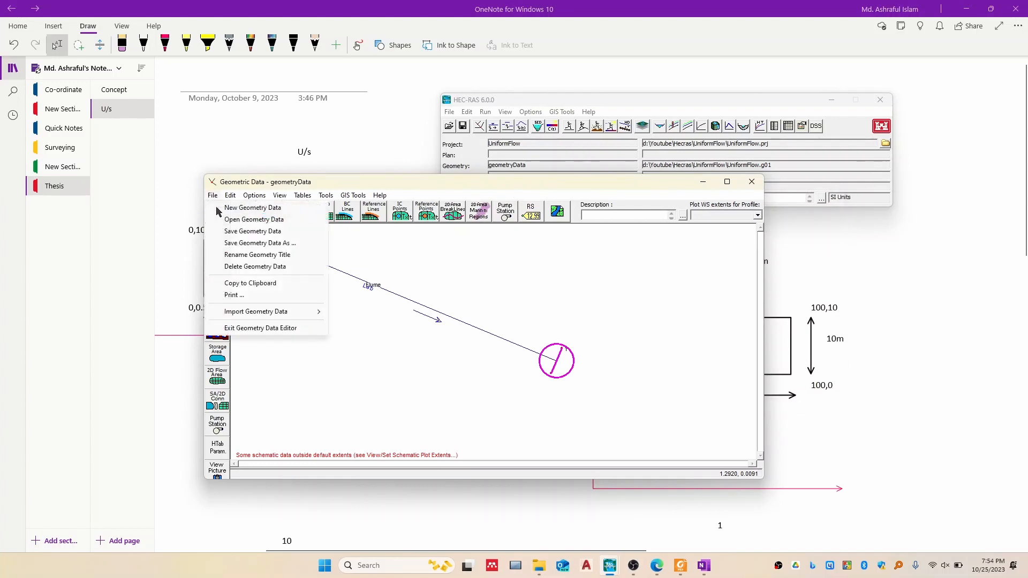
{"action": "left_click", "coordinate": [222, 230]}
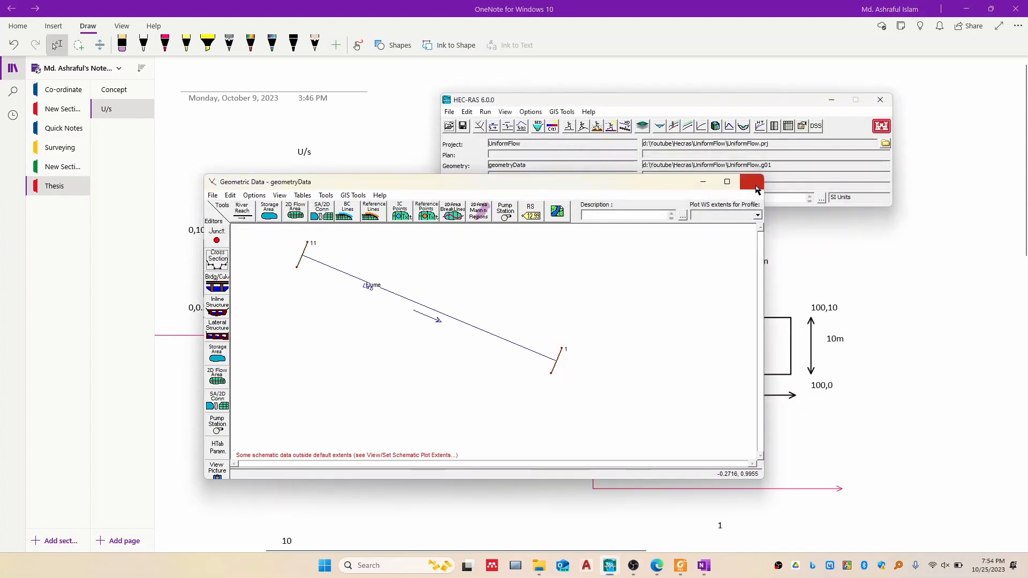
{"action": "left_click", "coordinate": [752, 182]}
Step: Open the steady flow data editor and save the flow data with the title FlowData in the UniformFlow folder
{"action": "left_click_drag", "start_coordinate": [549, 103], "coordinate": [570, 116]}
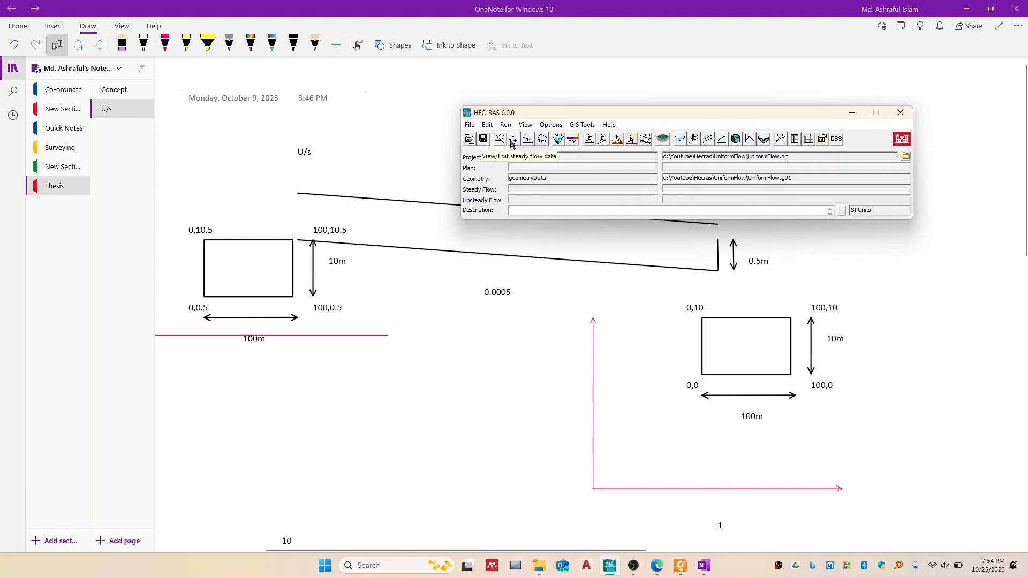
{"action": "left_click", "coordinate": [488, 126]}
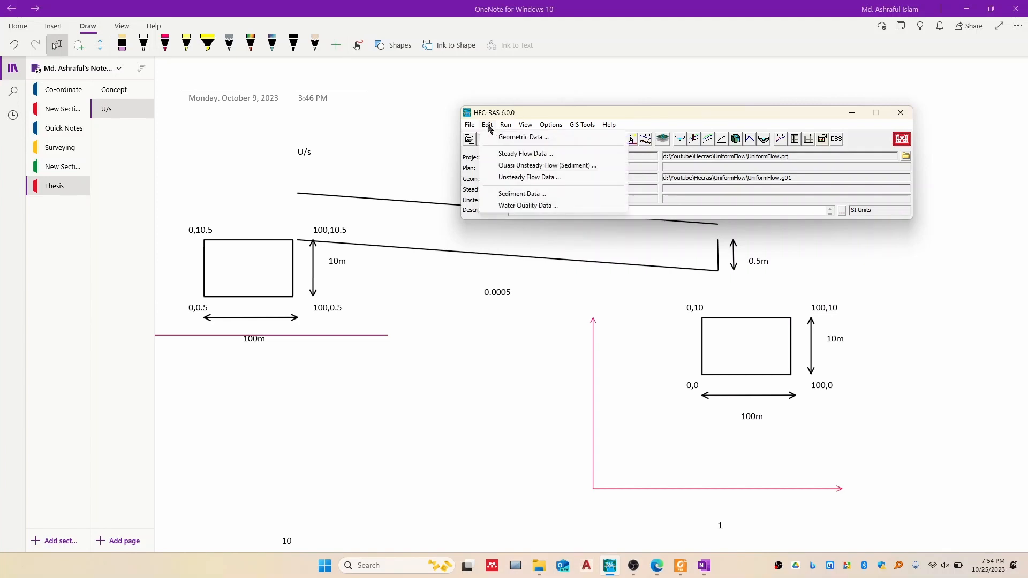
{"action": "left_click", "coordinate": [500, 154]}
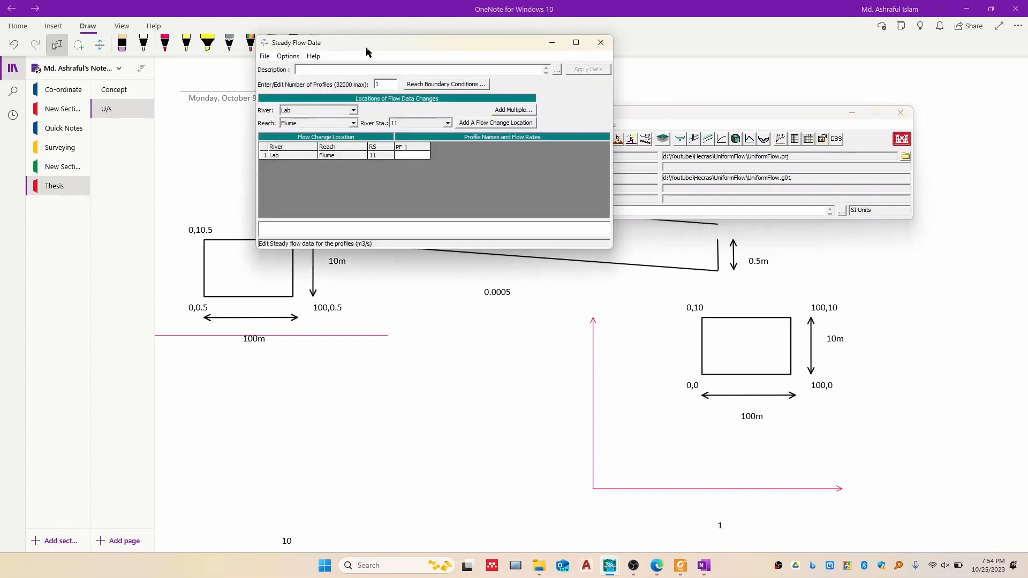
{"action": "left_click_drag", "start_coordinate": [365, 47], "coordinate": [503, 144]}
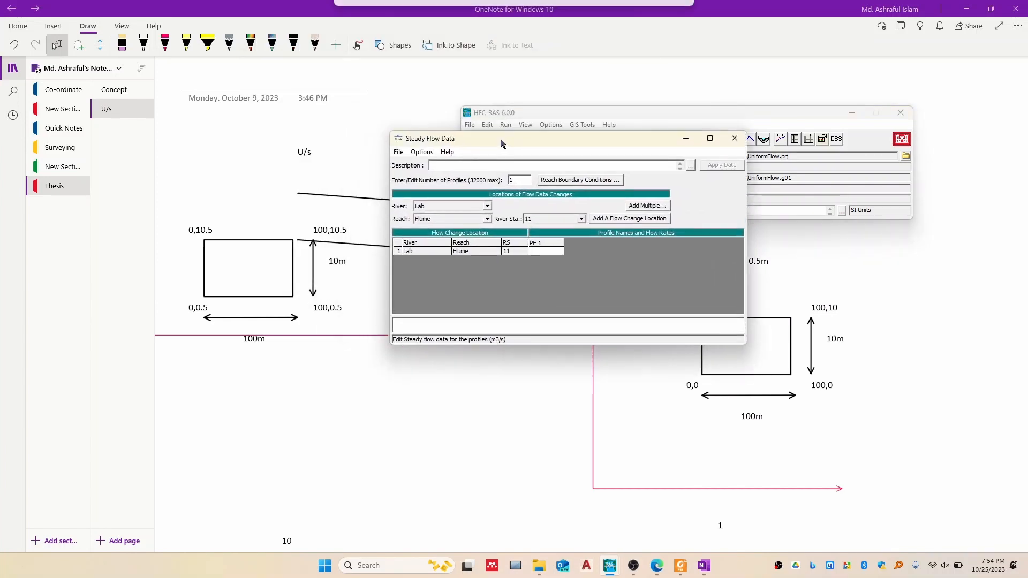
{"action": "left_click", "coordinate": [399, 153]}
{"action": "left_click", "coordinate": [422, 188]}
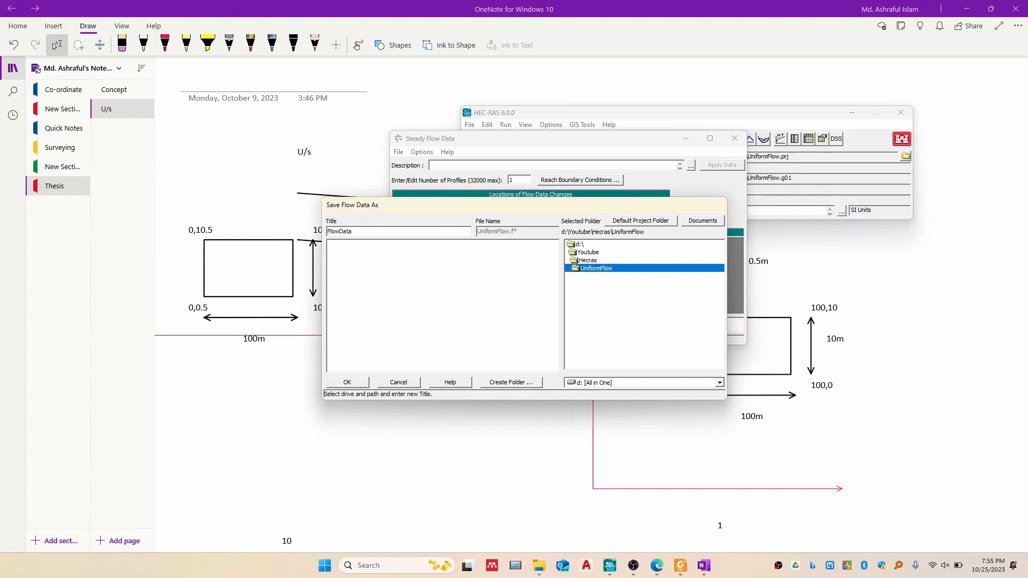
{"action": "left_click", "coordinate": [340, 385]}
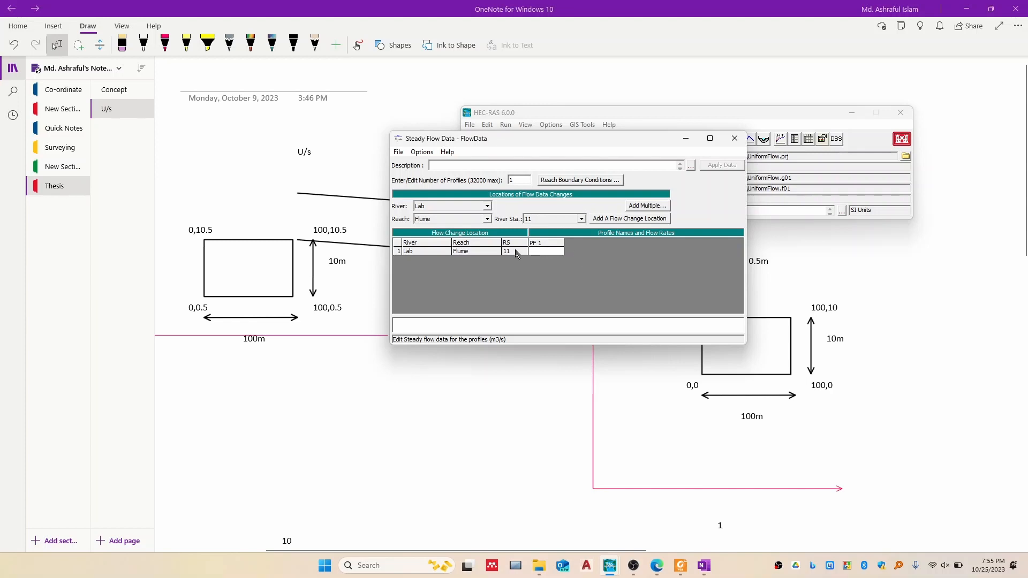
Step: Set the PF 1 flow rate at river station 11 of the Lab river's Flume reach to 200 m3/s
{"action": "left_click", "coordinate": [509, 252]}
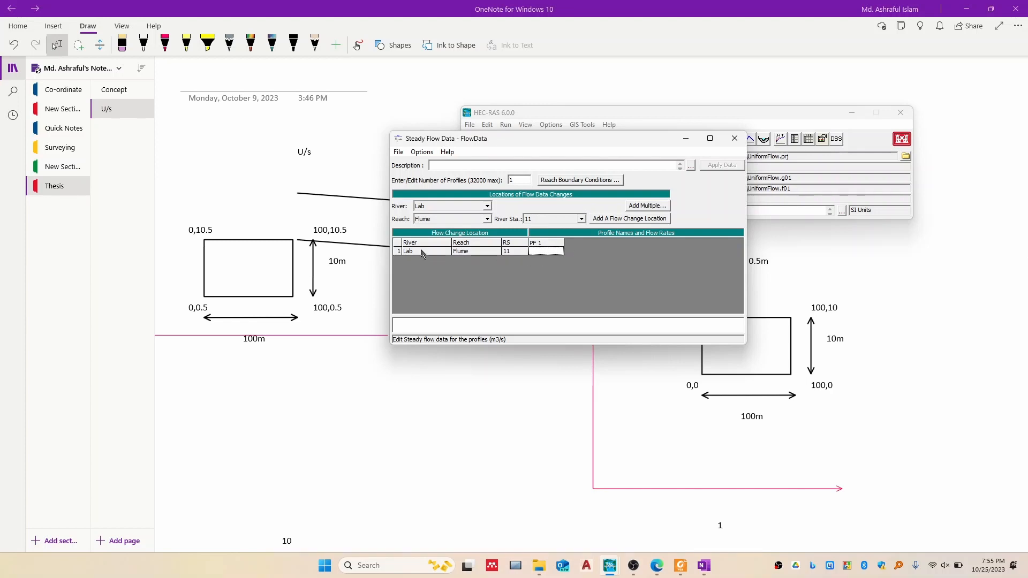
{"action": "left_click", "coordinate": [543, 253]}
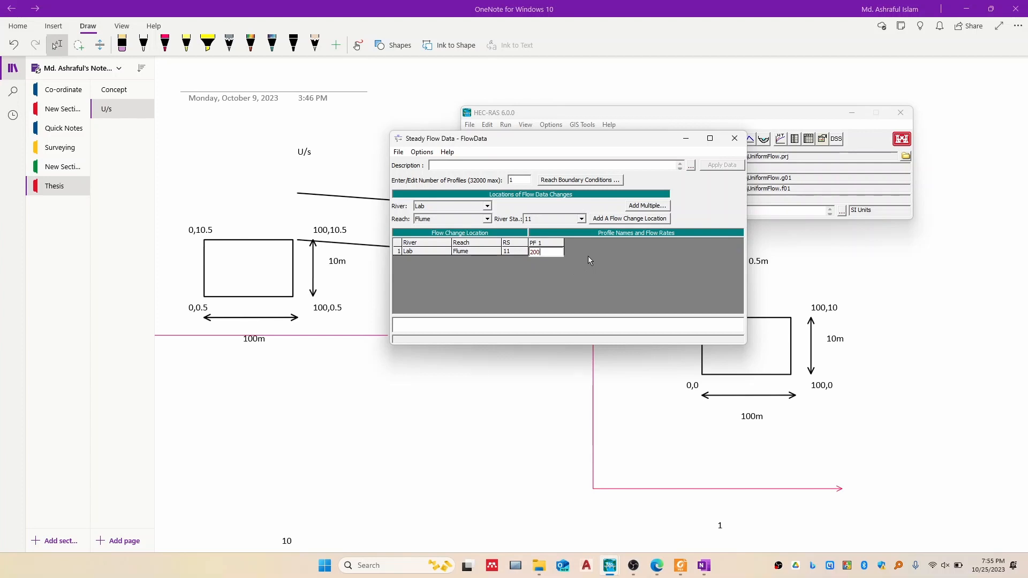
{"action": "key", "text": "Return"}
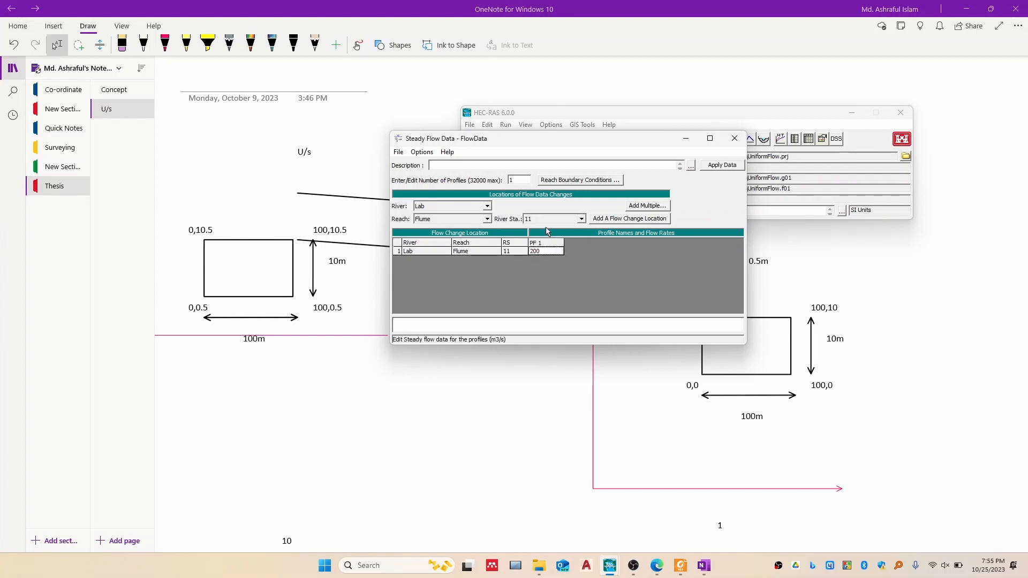
Step: Assign a normal depth boundary condition with slope 0.0005 to the downstream end of the Flume reach for all profiles
{"action": "left_click", "coordinate": [578, 181]}
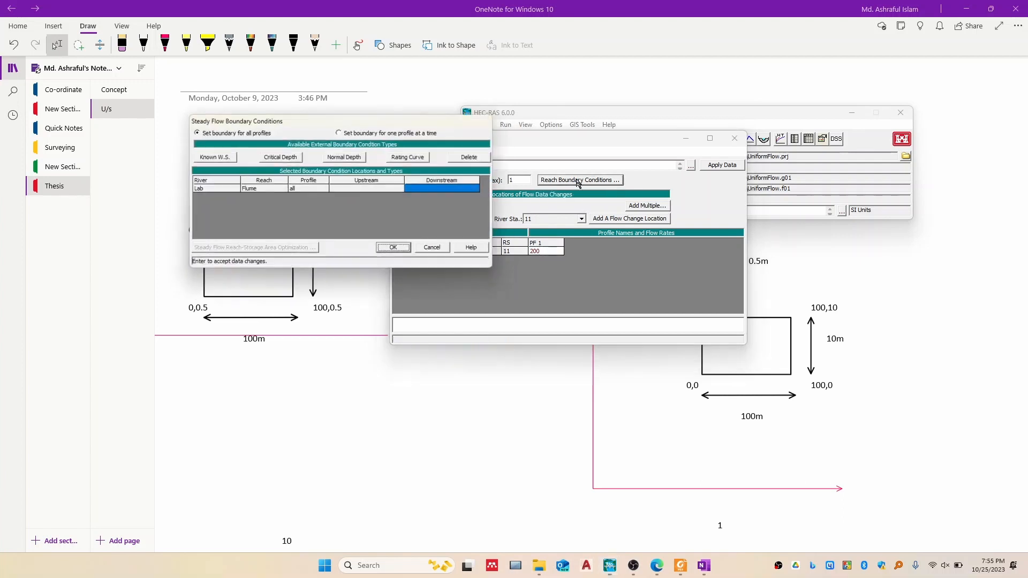
{"action": "left_click_drag", "start_coordinate": [394, 112], "coordinate": [592, 167]}
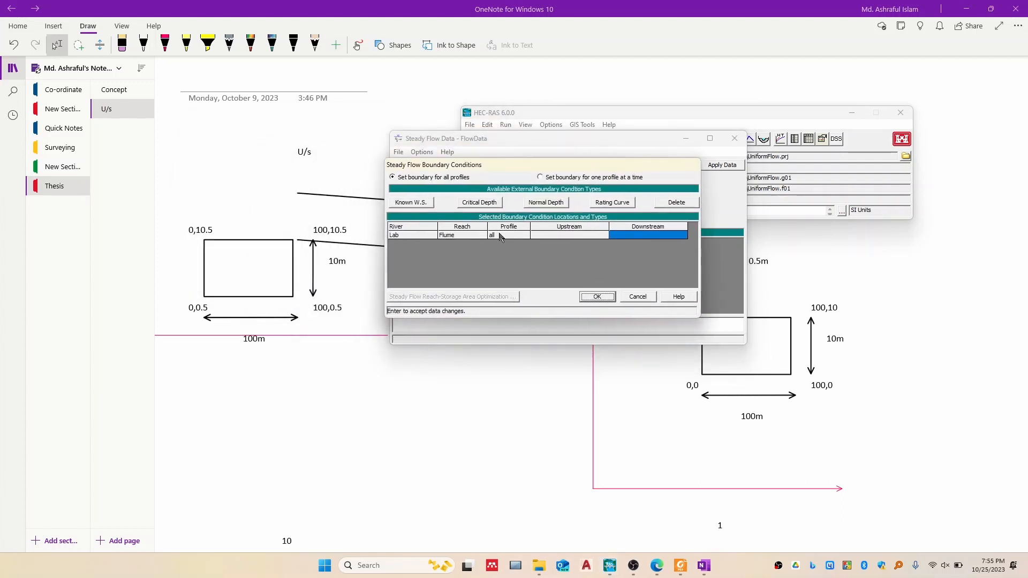
{"action": "left_click", "coordinate": [637, 235]}
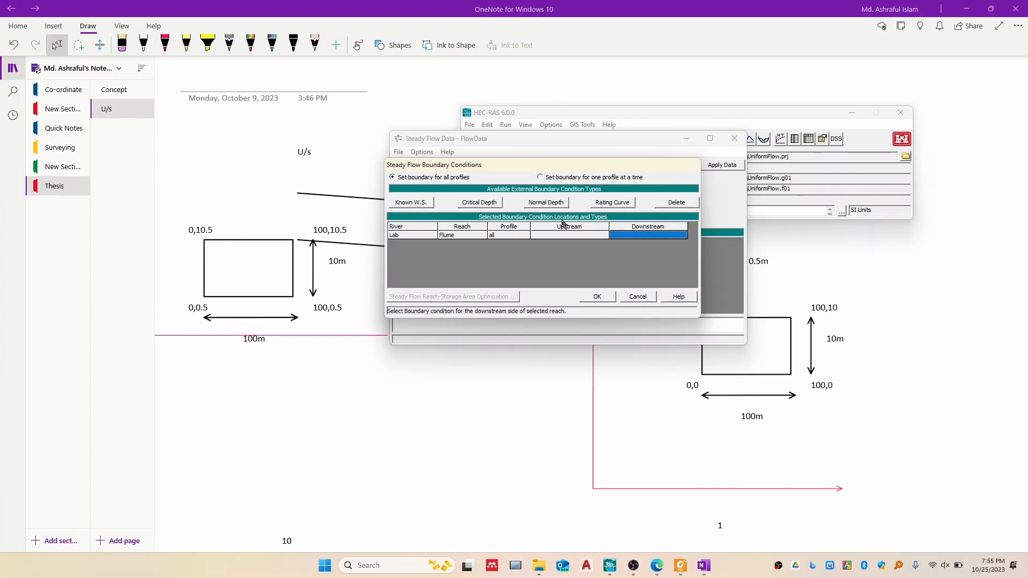
{"action": "left_click", "coordinate": [553, 203]}
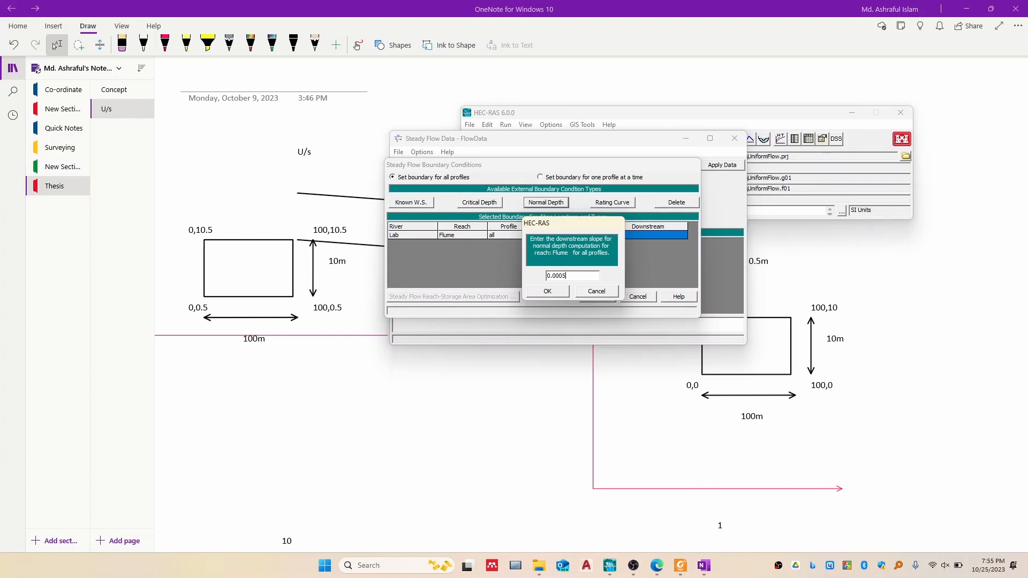
{"action": "left_click", "coordinate": [566, 294]}
{"action": "left_click", "coordinate": [597, 297]}
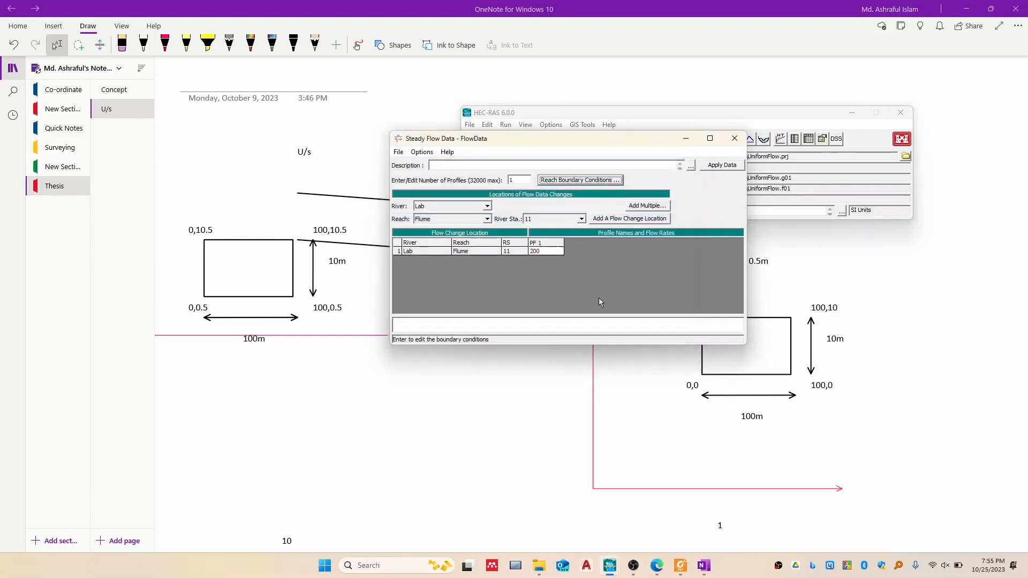
Step: Save the steady flow data and close the Steady Flow Data window
{"action": "left_click", "coordinate": [402, 154]}
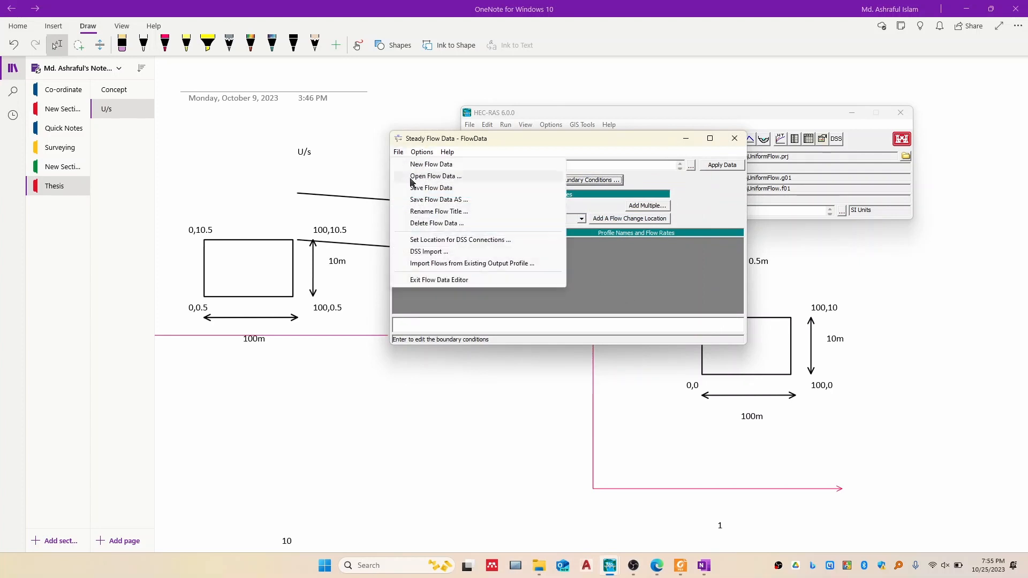
{"action": "left_click", "coordinate": [524, 186]}
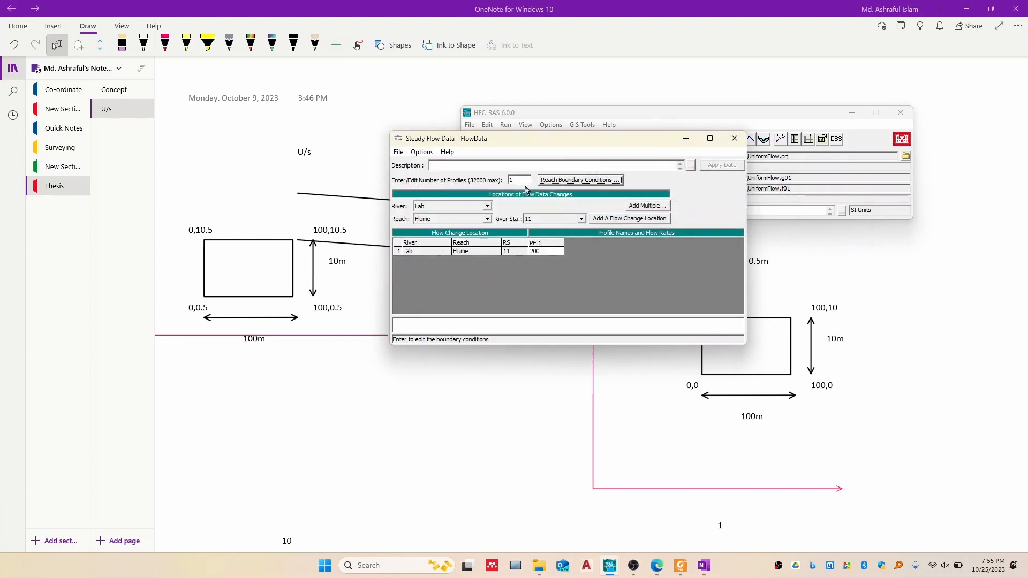
{"action": "left_click", "coordinate": [735, 138]}
{"action": "left_click_drag", "start_coordinate": [569, 117], "coordinate": [533, 125]}
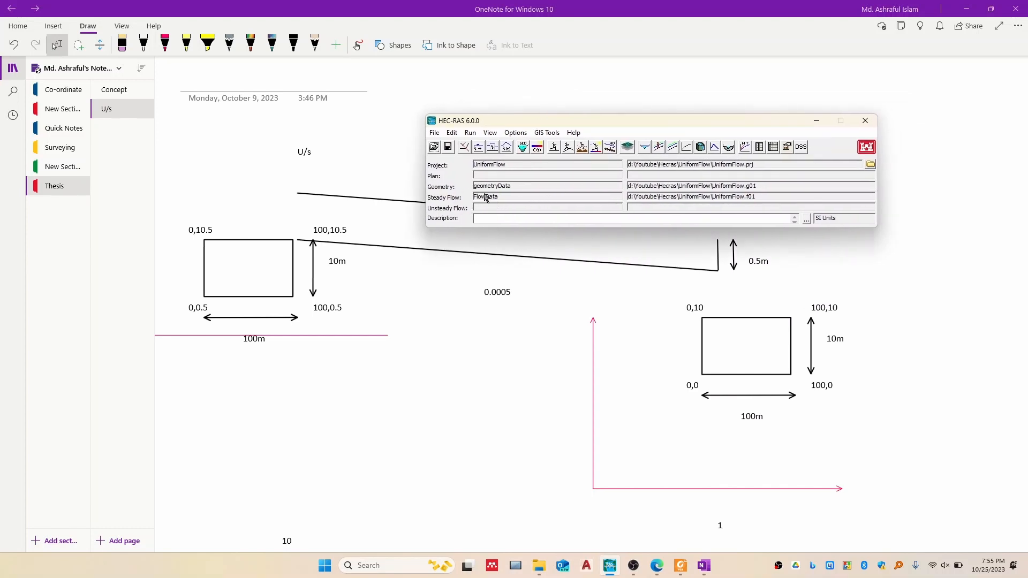
Step: Open the steady flow analysis and save a plan titled Plan1 with the short identifier 1
{"action": "left_click", "coordinate": [471, 133]}
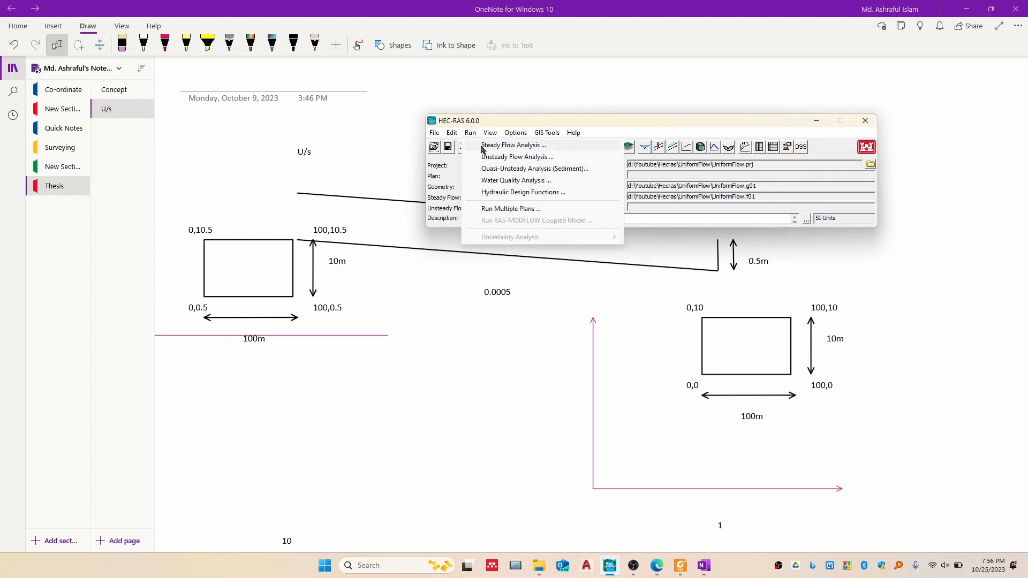
{"action": "left_click", "coordinate": [483, 145]}
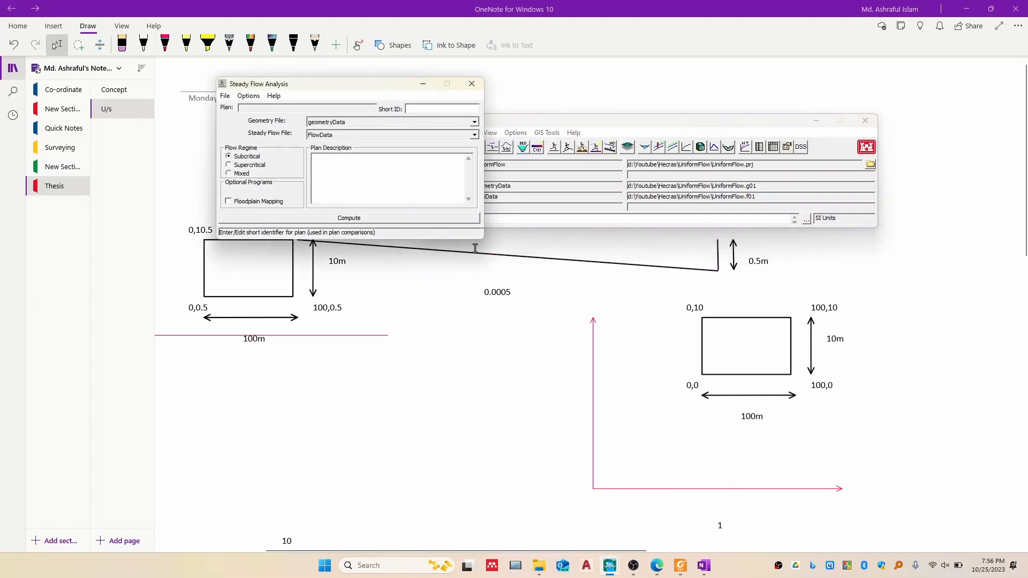
{"action": "left_click_drag", "start_coordinate": [348, 87], "coordinate": [508, 139]}
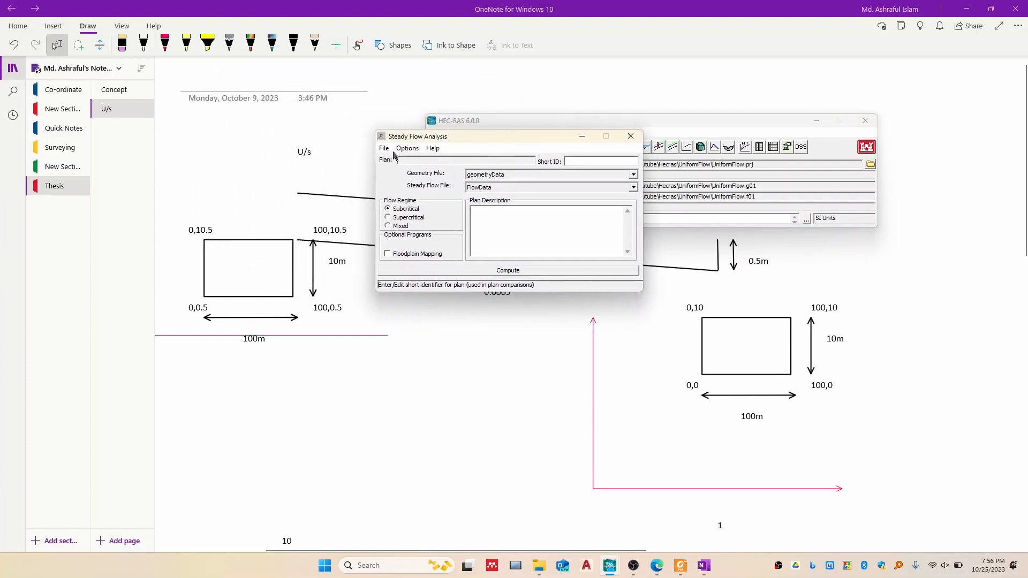
{"action": "left_click", "coordinate": [384, 148]}
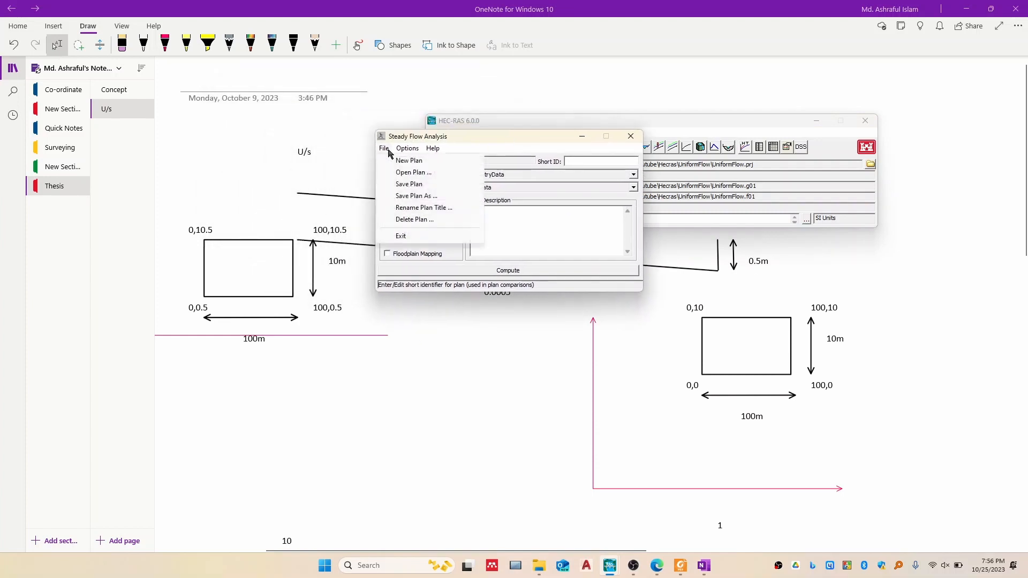
{"action": "left_click", "coordinate": [407, 184]}
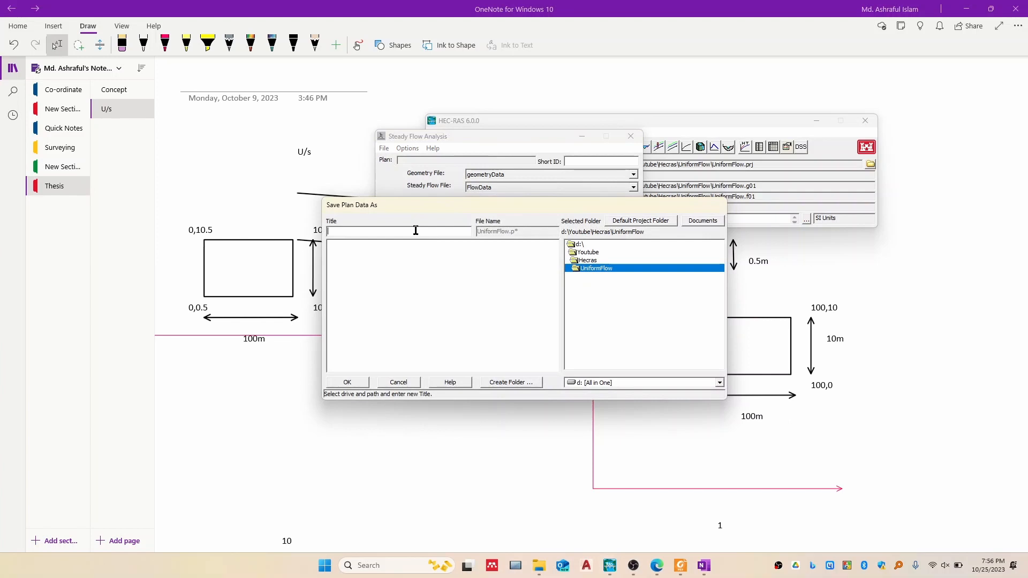
{"action": "type", "text": "Plan1"}
{"action": "left_click", "coordinate": [337, 383]}
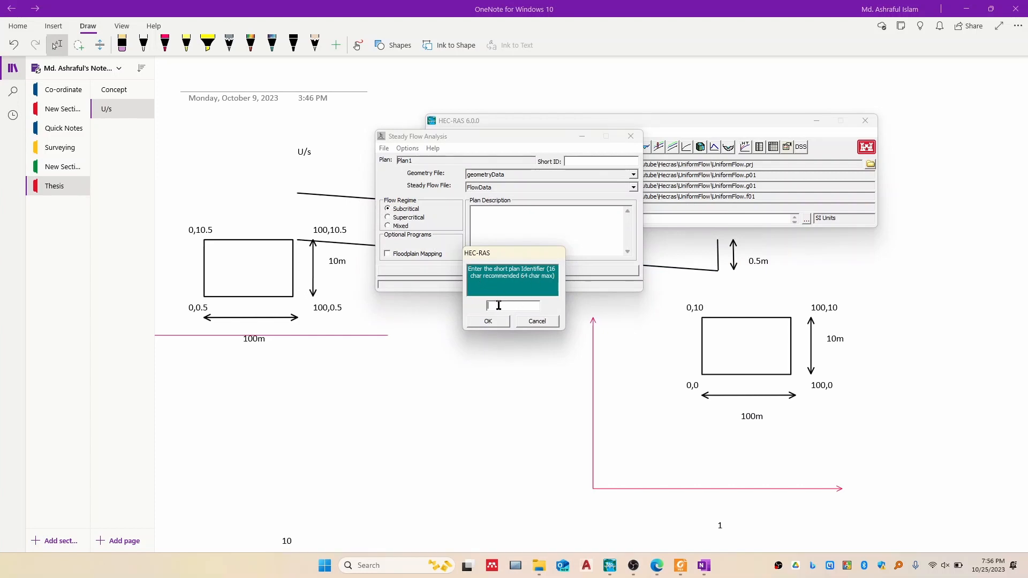
{"action": "left_click", "coordinate": [488, 321]}
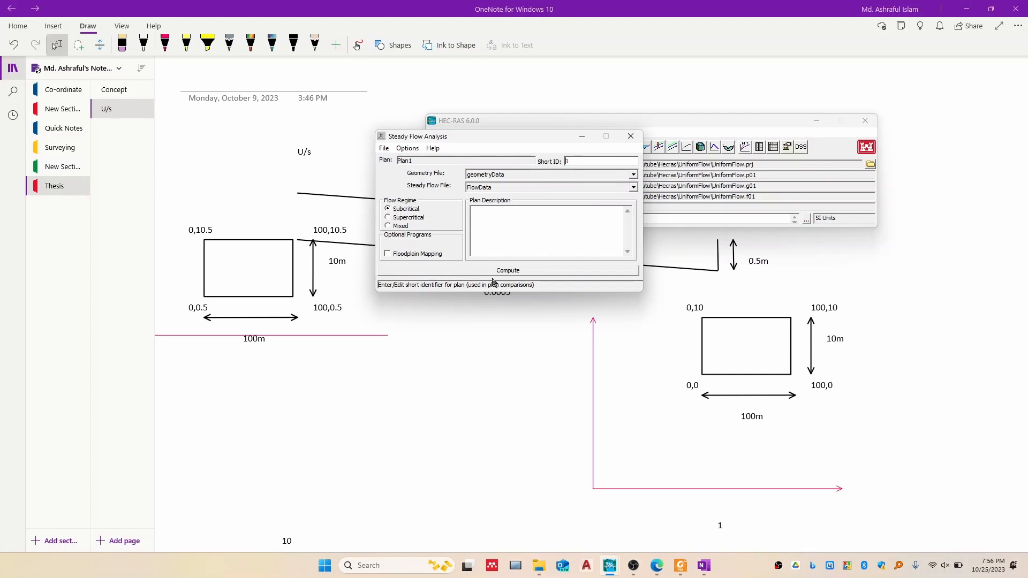
Step: Compute the steady flow simulation for Plan1, review the computation messages and close the computation and analysis windows
{"action": "left_click", "coordinate": [511, 272]}
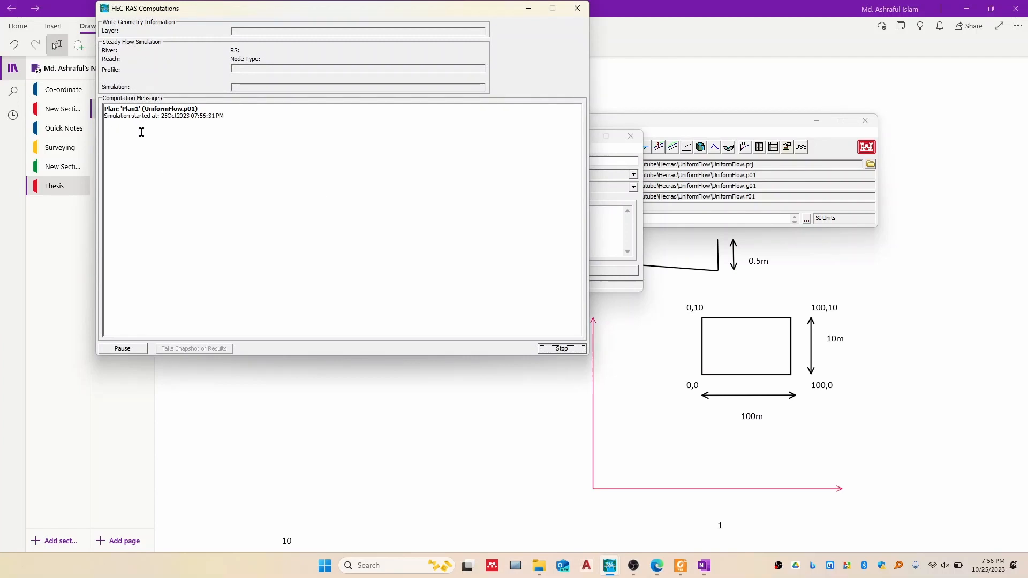
{"action": "left_click_drag", "start_coordinate": [371, 10], "coordinate": [503, 55]}
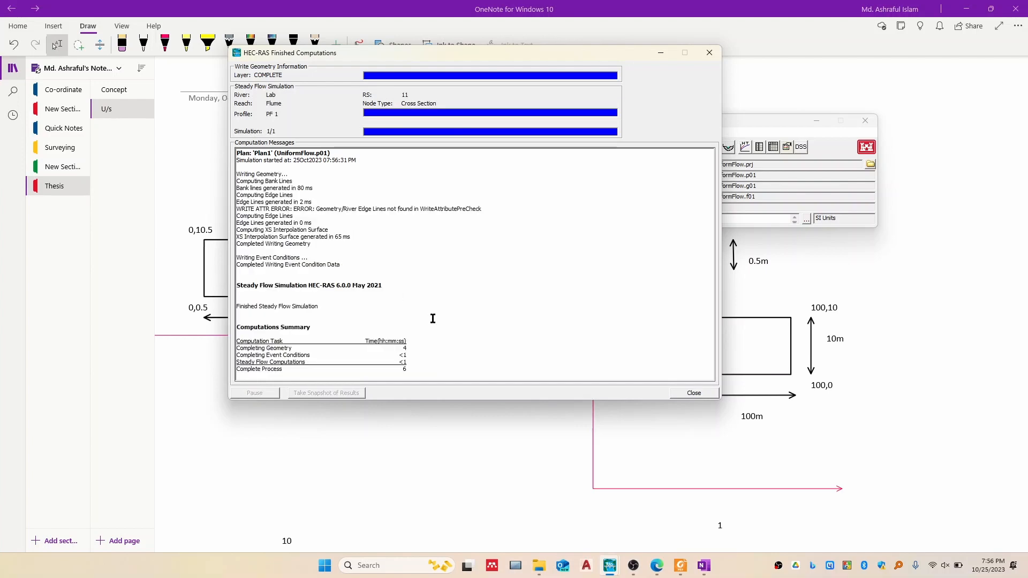
{"action": "left_click", "coordinate": [359, 373]}
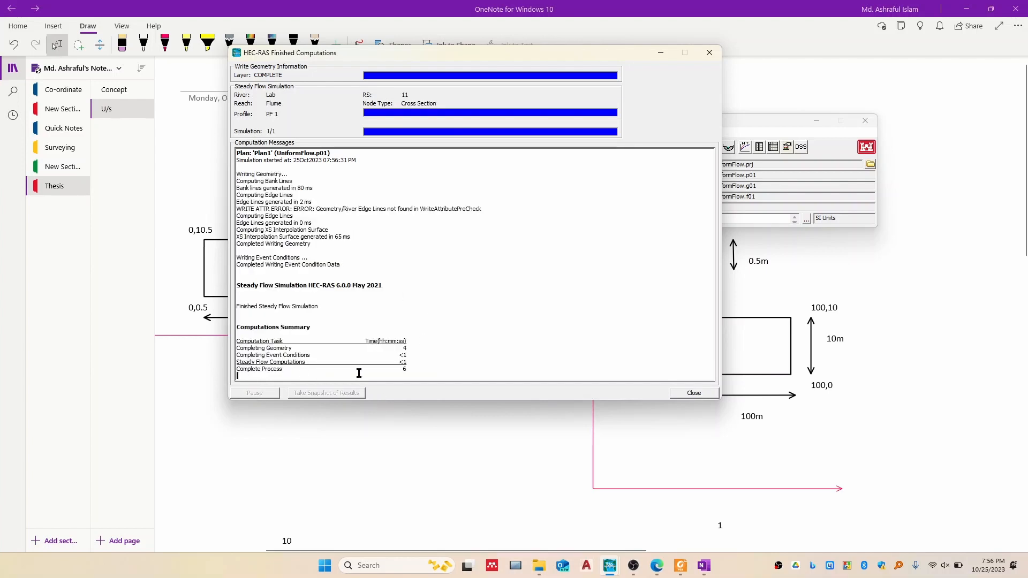
{"action": "left_click", "coordinate": [694, 394]}
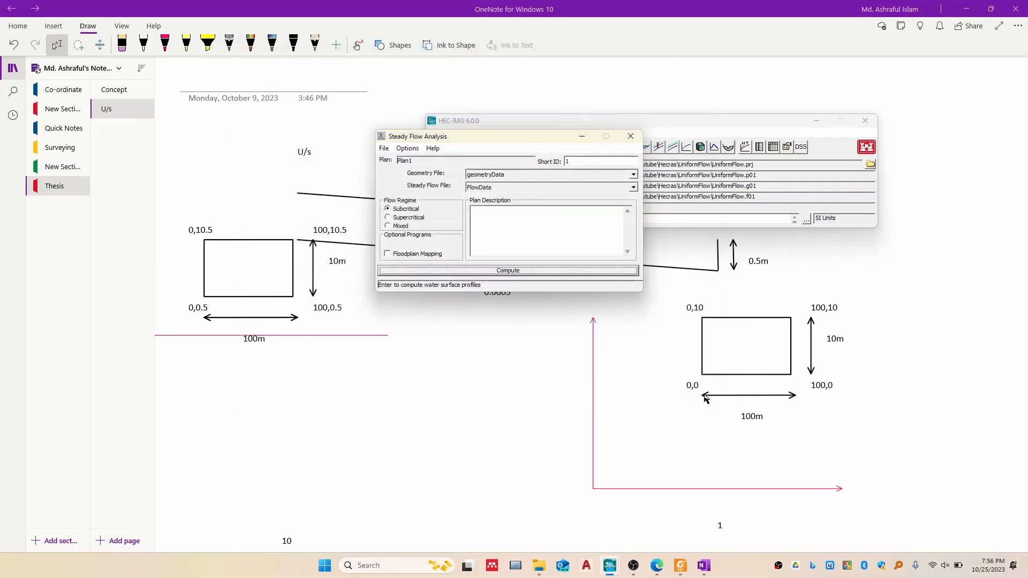
{"action": "left_click", "coordinate": [637, 140]}
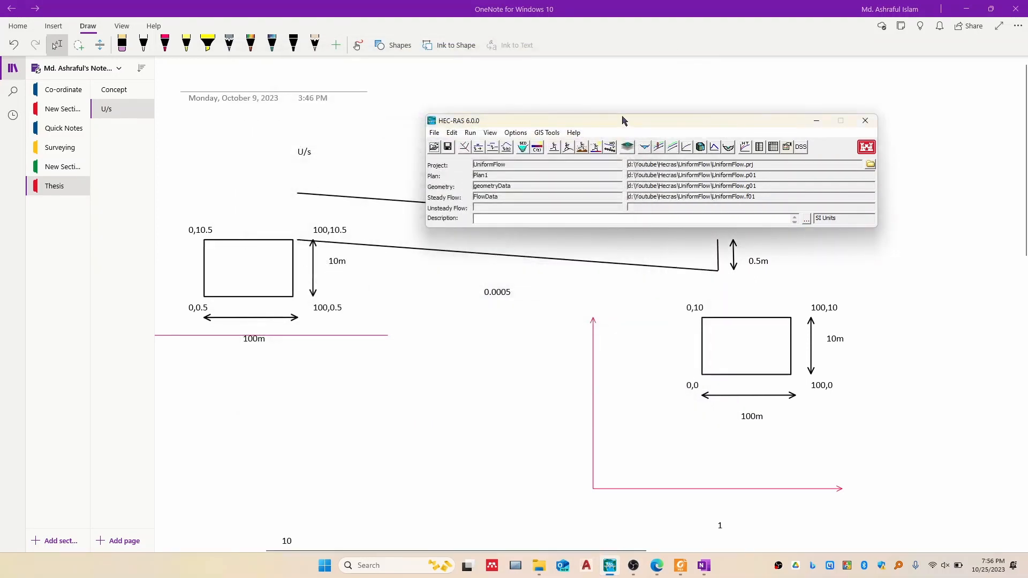
Step: View the computed water surface in the cross section plots at river stations 1 and 11, and close the plot
{"action": "left_click_drag", "start_coordinate": [624, 120], "coordinate": [494, 129]}
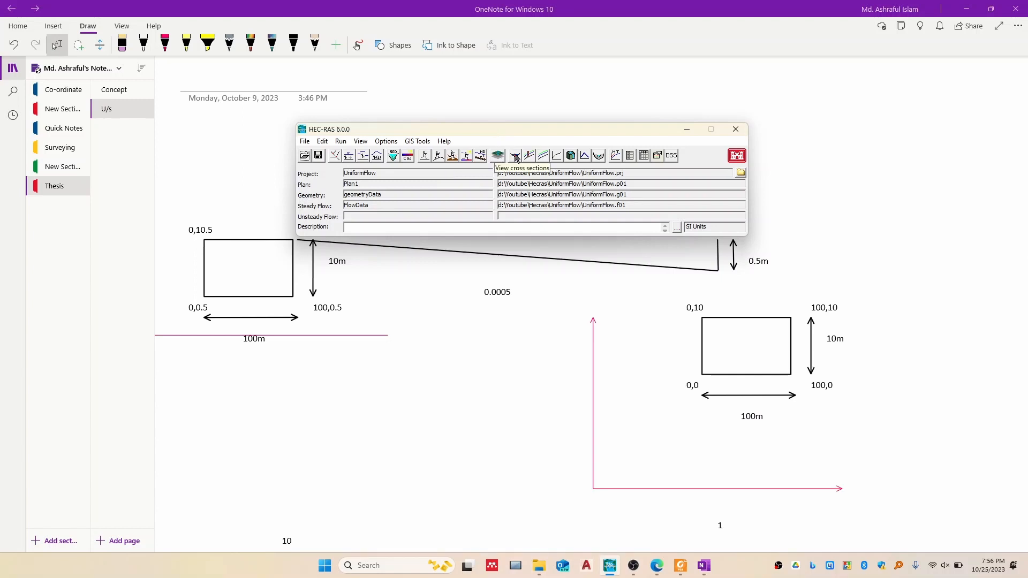
{"action": "left_click", "coordinate": [515, 156]}
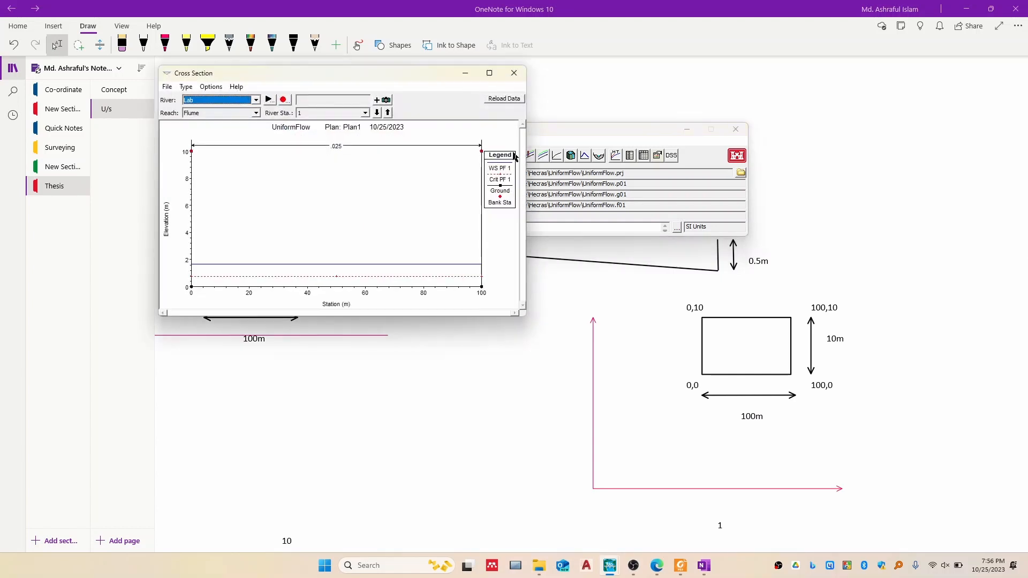
{"action": "left_click_drag", "start_coordinate": [402, 79], "coordinate": [498, 100]}
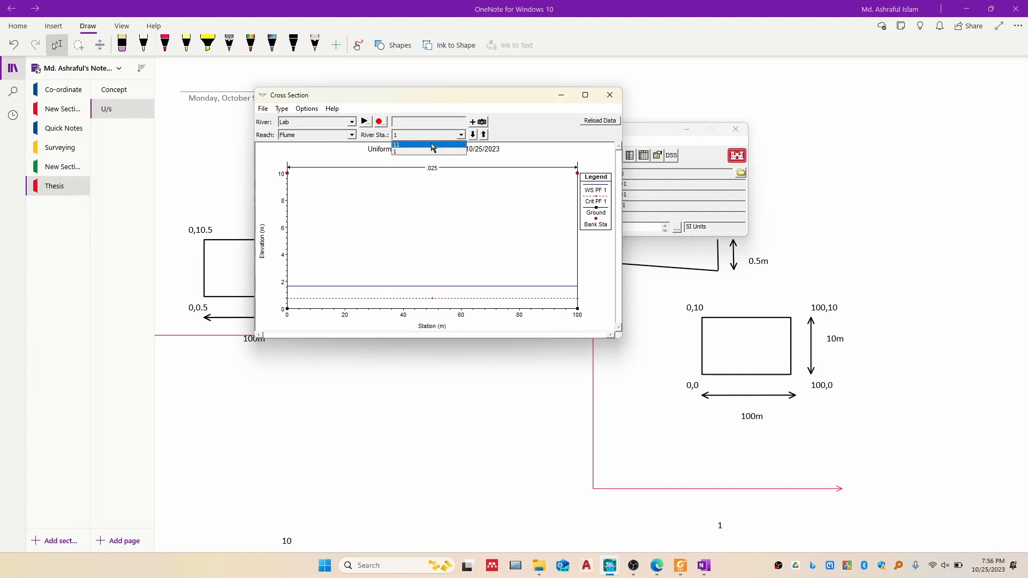
{"action": "left_click", "coordinate": [456, 144]}
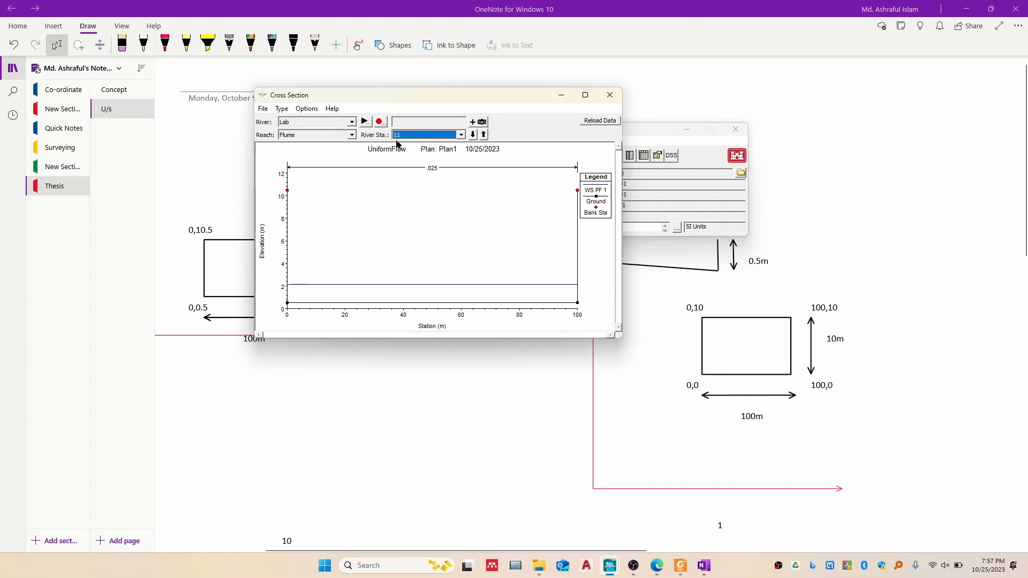
{"action": "left_click", "coordinate": [608, 96]}
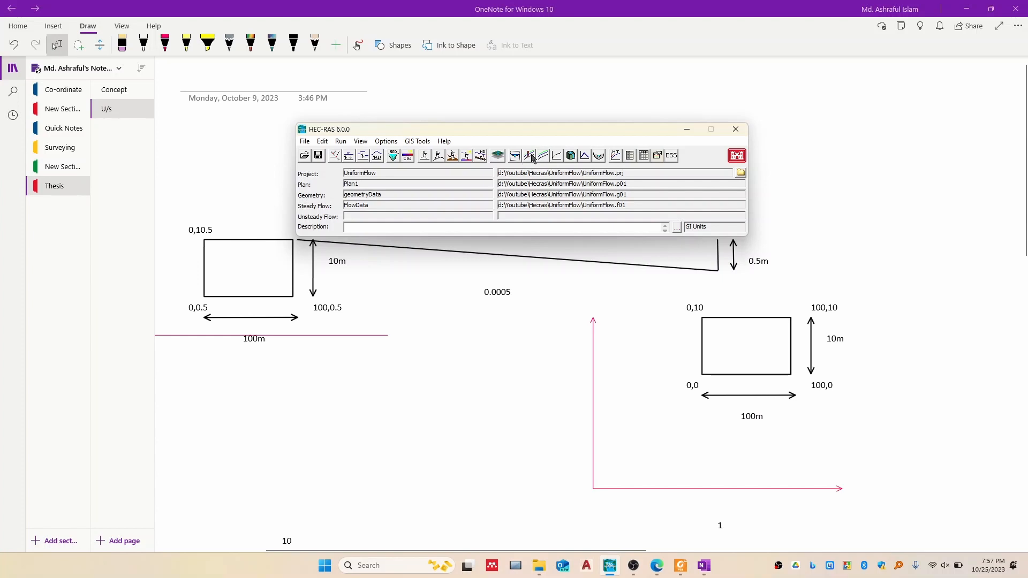
Step: Open the water surface profile plot of the Flume reach and maximize its window
{"action": "left_click", "coordinate": [529, 155]}
{"action": "left_click", "coordinate": [449, 84]}
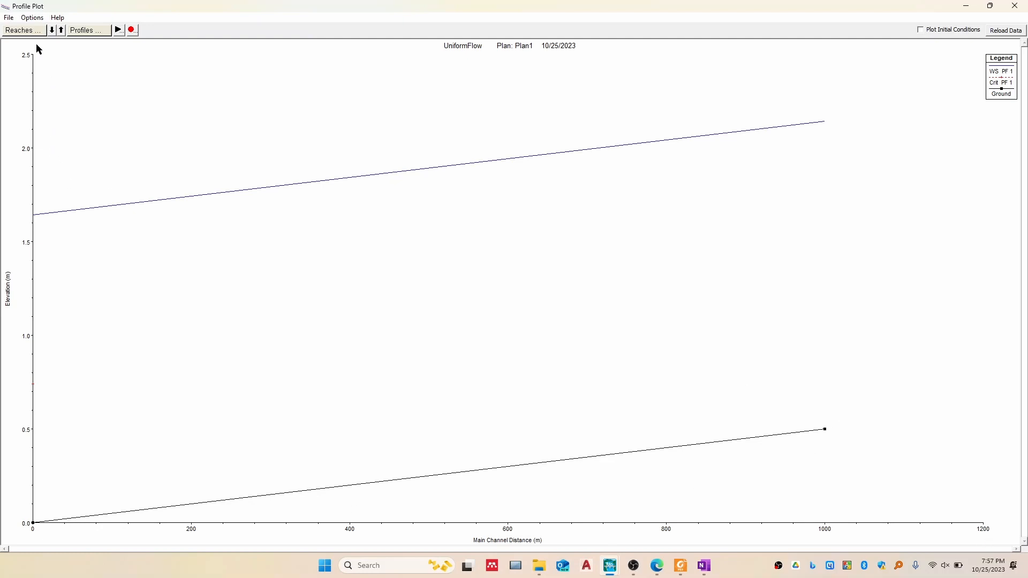
Step: Turn on the Filled in Water Surface variable in the water surface profile plot, review the result and close the plot
{"action": "left_click", "coordinate": [29, 18]}
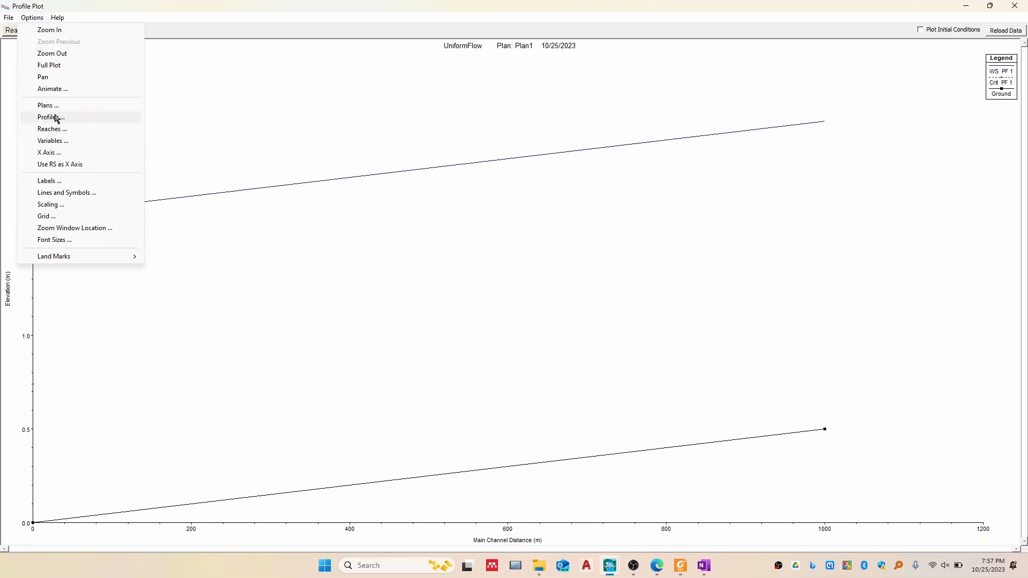
{"action": "left_click", "coordinate": [66, 142]}
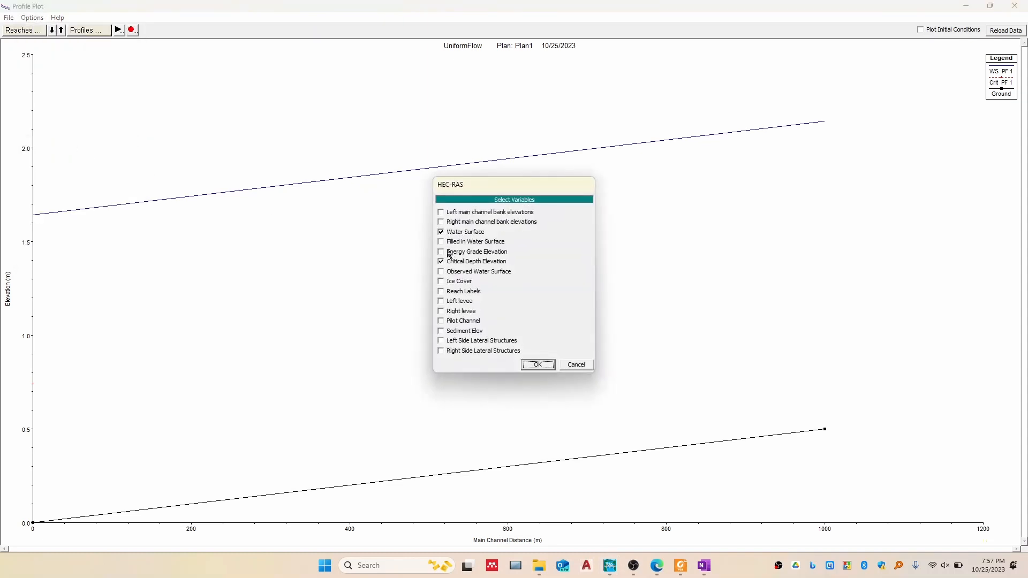
{"action": "left_click", "coordinate": [440, 242]}
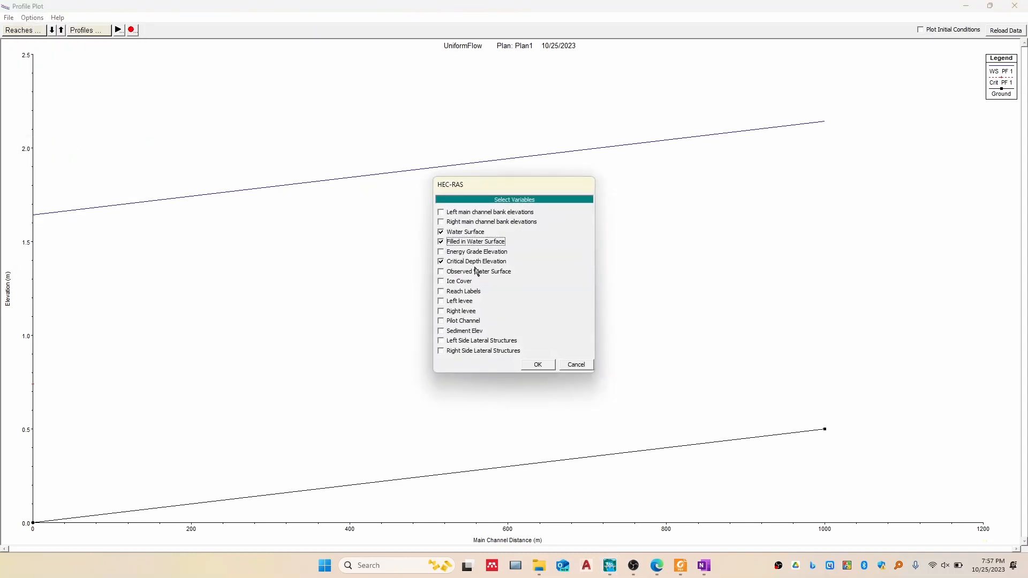
{"action": "left_click", "coordinate": [538, 366]}
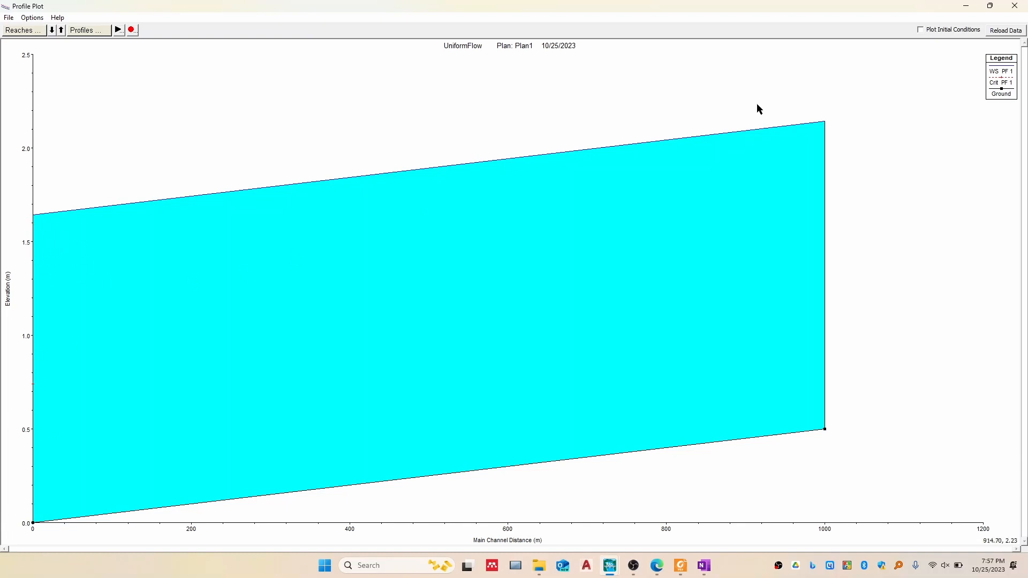
{"action": "left_click", "coordinate": [1015, 7]}
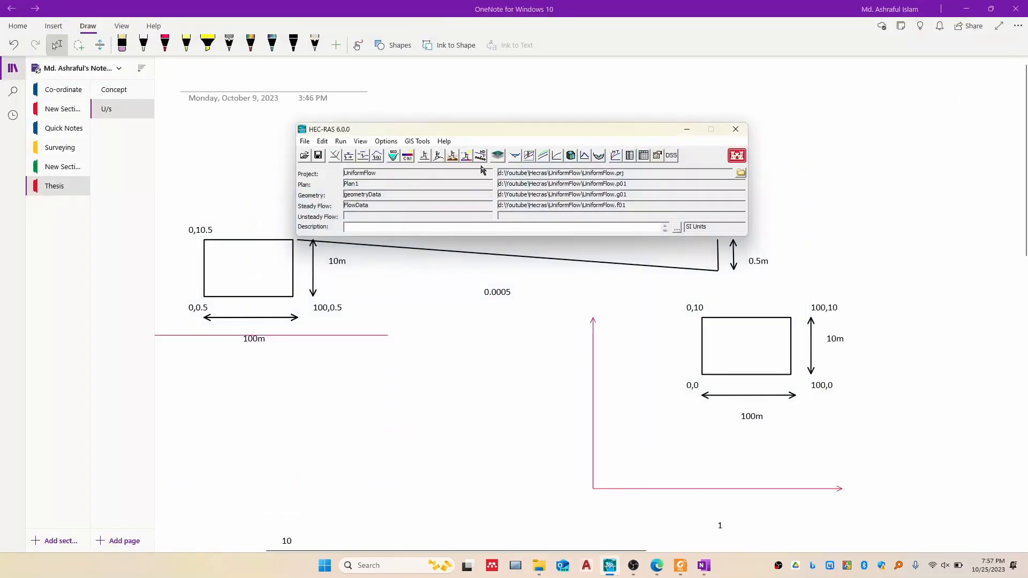
Step: Open the cross section plot at full size, view the water surface at river stations 11 and 1, and close it
{"action": "left_click", "coordinate": [515, 156]}
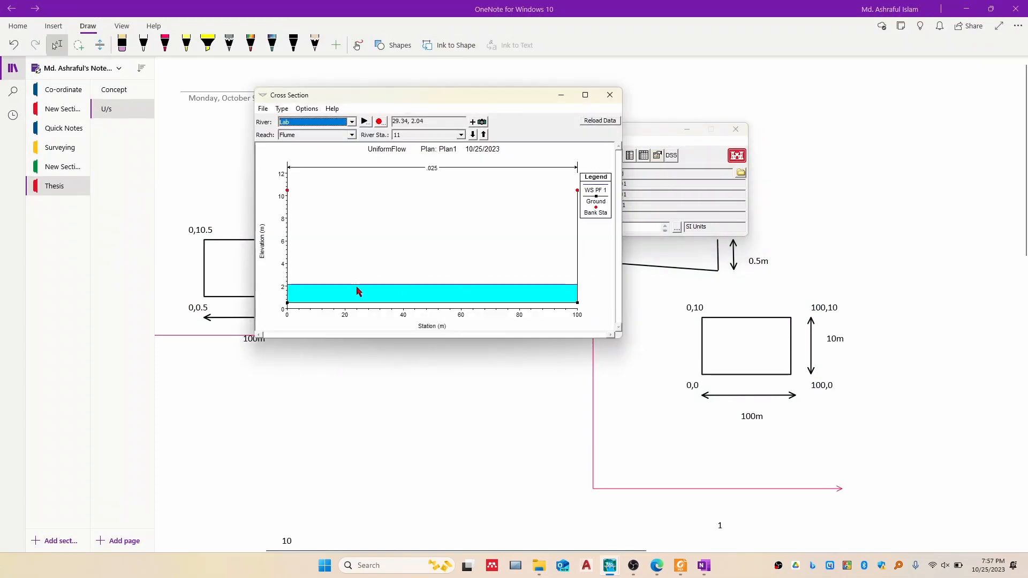
{"action": "left_click", "coordinate": [585, 94]}
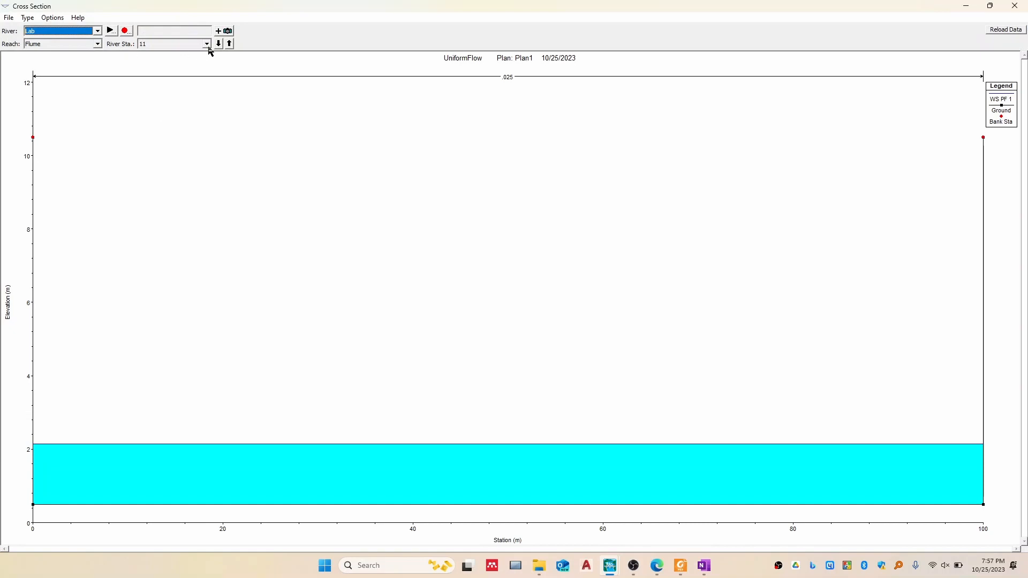
{"action": "left_click", "coordinate": [209, 48]}
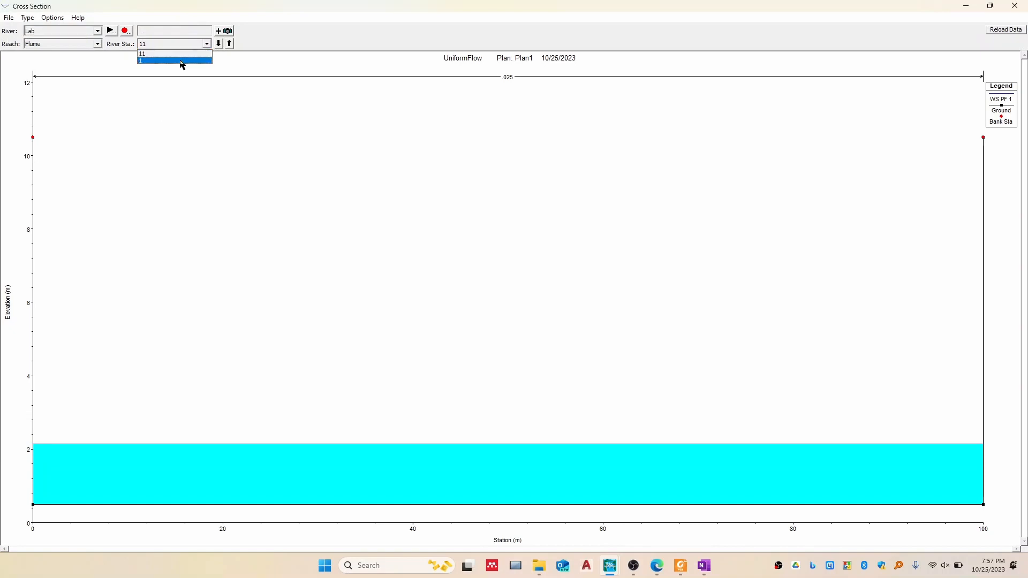
{"action": "left_click", "coordinate": [181, 62]}
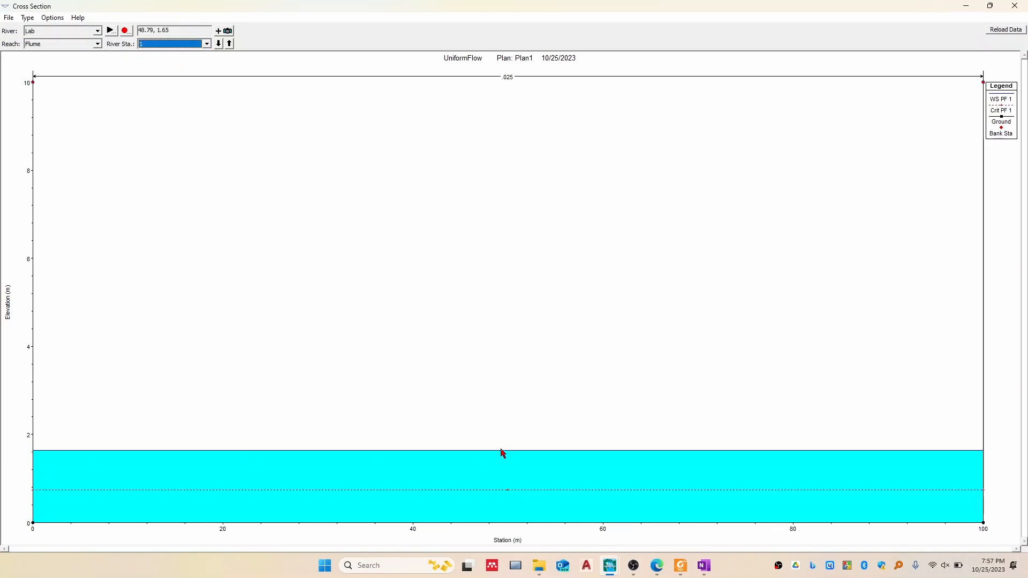
{"action": "left_click", "coordinate": [1014, 6]}
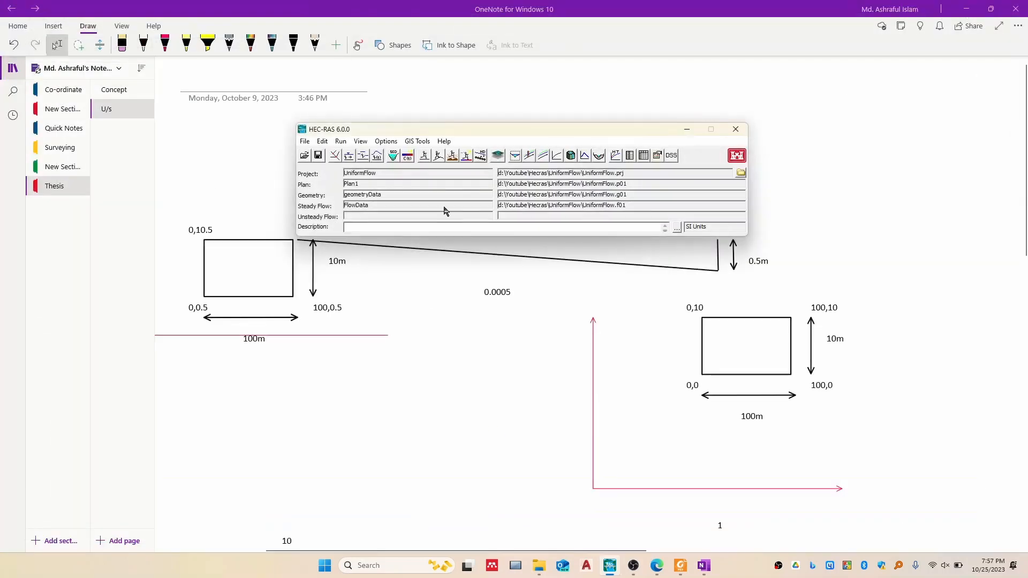
Step: Open the X-Y-Z perspective plot by accepting the old 3D viewer, and maximize its window
{"action": "left_click", "coordinate": [570, 157]}
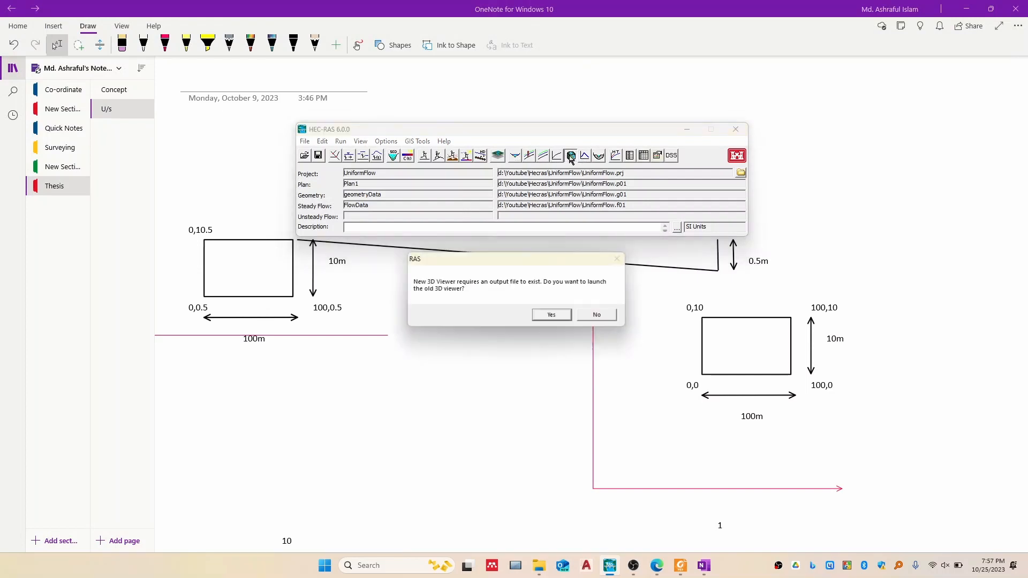
{"action": "left_click", "coordinate": [546, 317]}
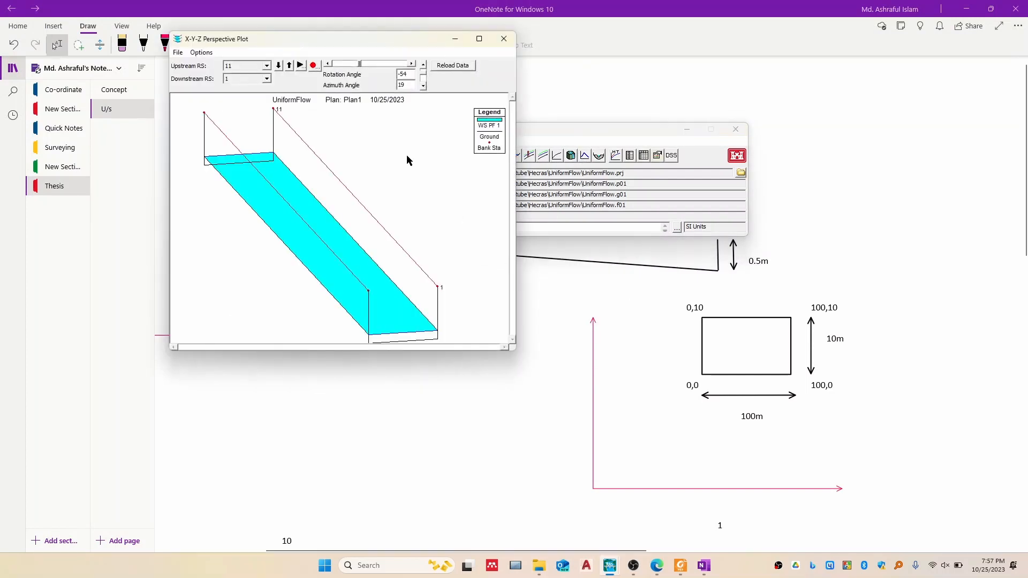
{"action": "left_click", "coordinate": [476, 38]}
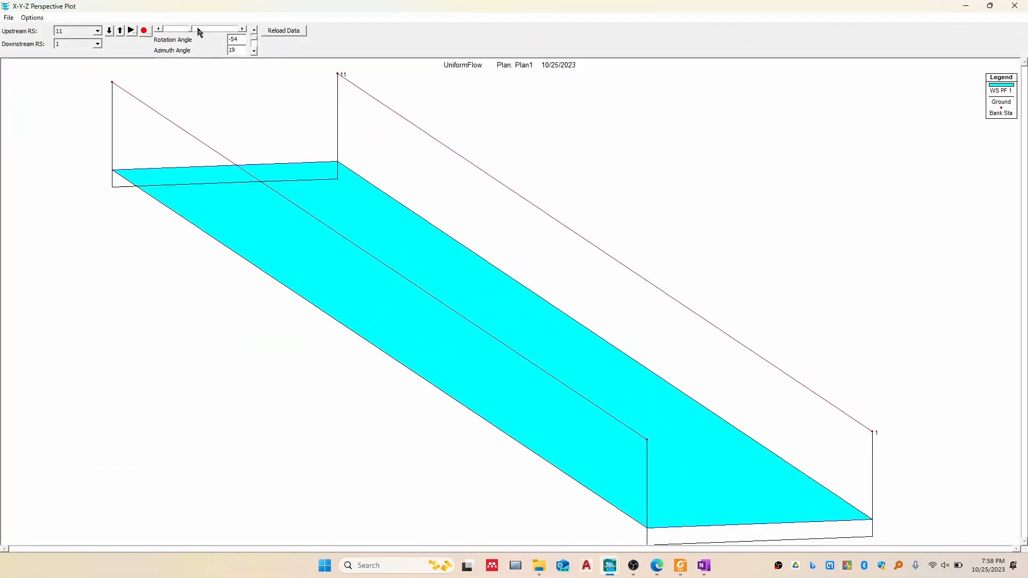
Step: View the channel in the perspective plot at a rotation angle of -18 and an azimuth angle of 64, and close the plot
{"action": "left_click_drag", "start_coordinate": [191, 31], "coordinate": [198, 31]}
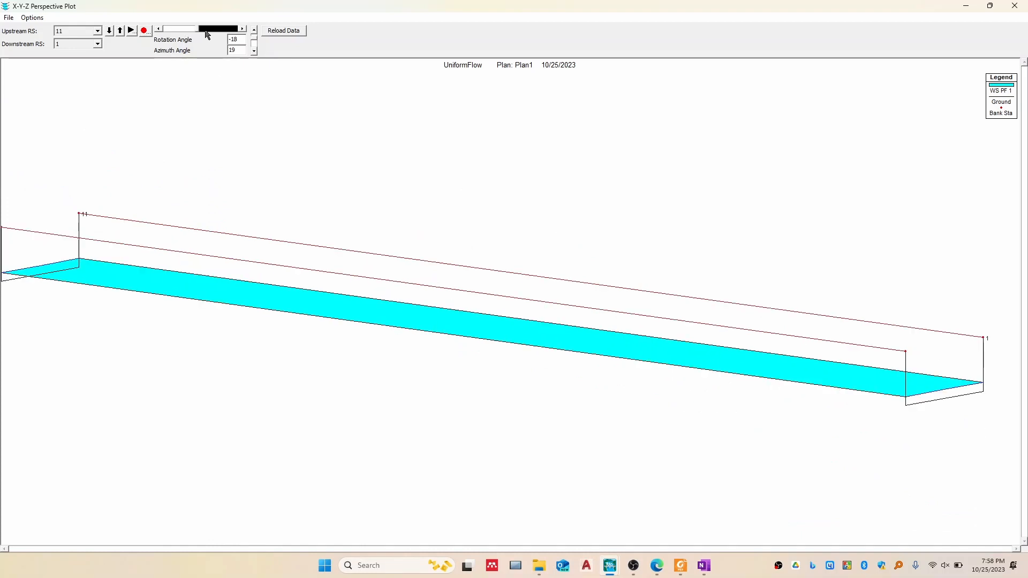
{"action": "left_click", "coordinate": [254, 44]}
{"action": "left_click", "coordinate": [254, 45]}
{"action": "left_click", "coordinate": [253, 44]}
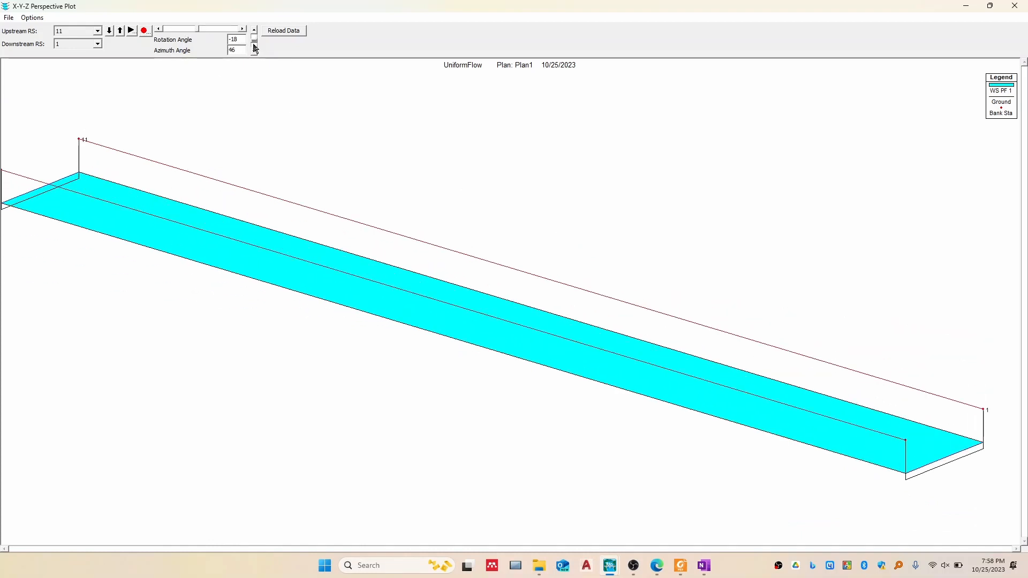
{"action": "left_click", "coordinate": [254, 44]}
{"action": "left_click", "coordinate": [254, 45]}
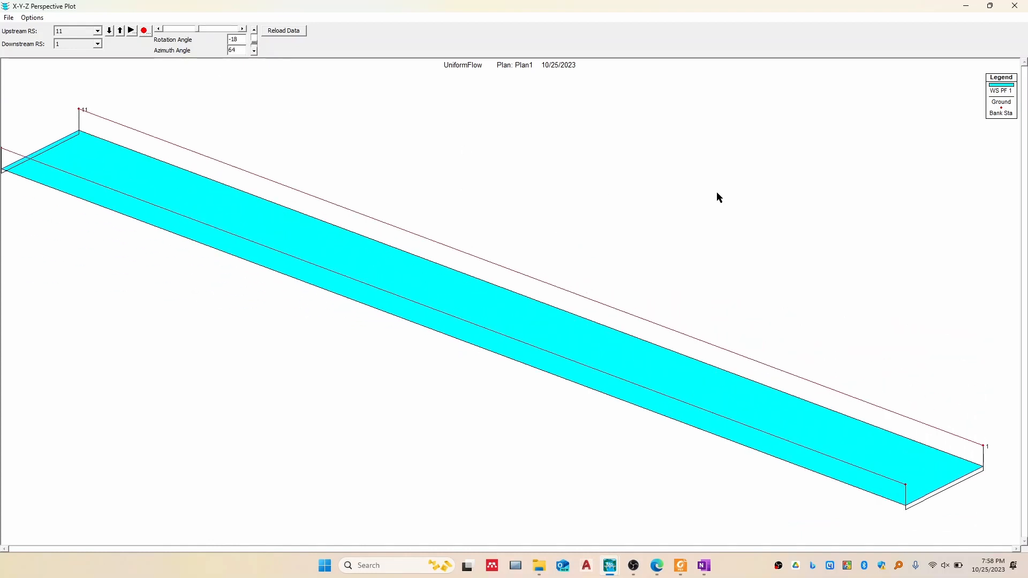
{"action": "left_click", "coordinate": [1014, 5]}
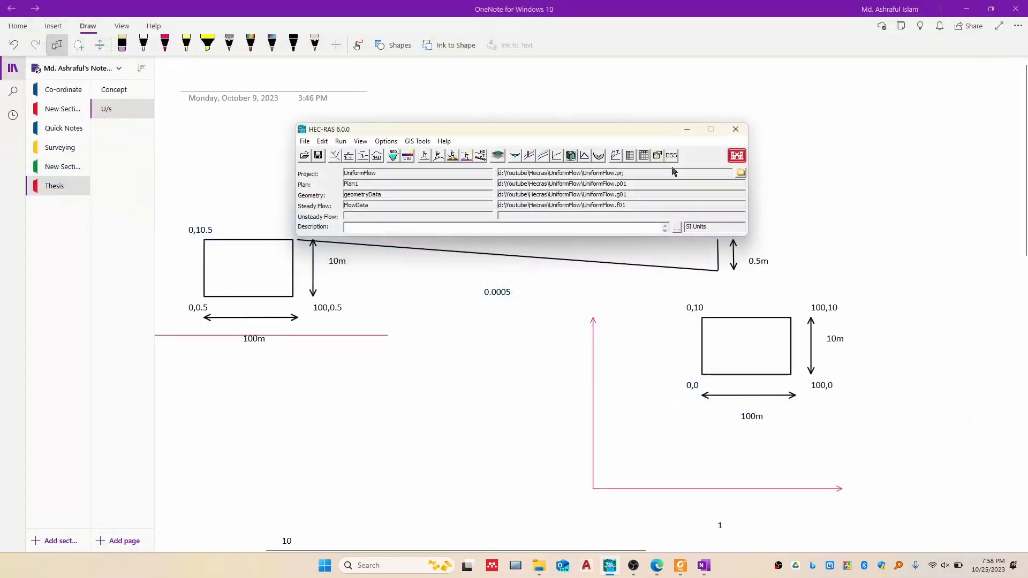
Step: Open the detailed cross section output table for river station 1 and examine the energy grade elevation, velocity head and water surface elevation
{"action": "left_click", "coordinate": [630, 157]}
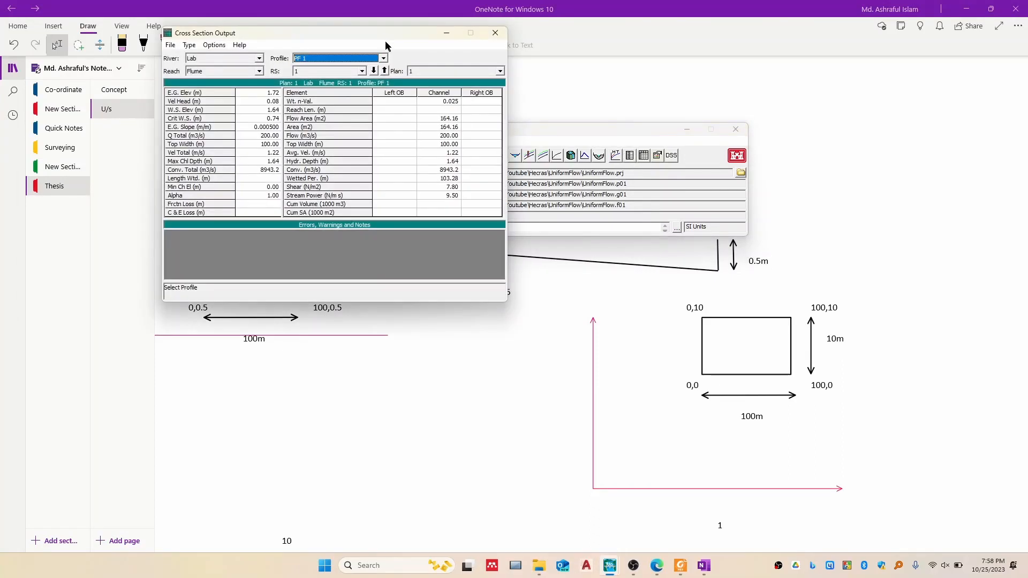
{"action": "left_click_drag", "start_coordinate": [377, 35], "coordinate": [479, 66]}
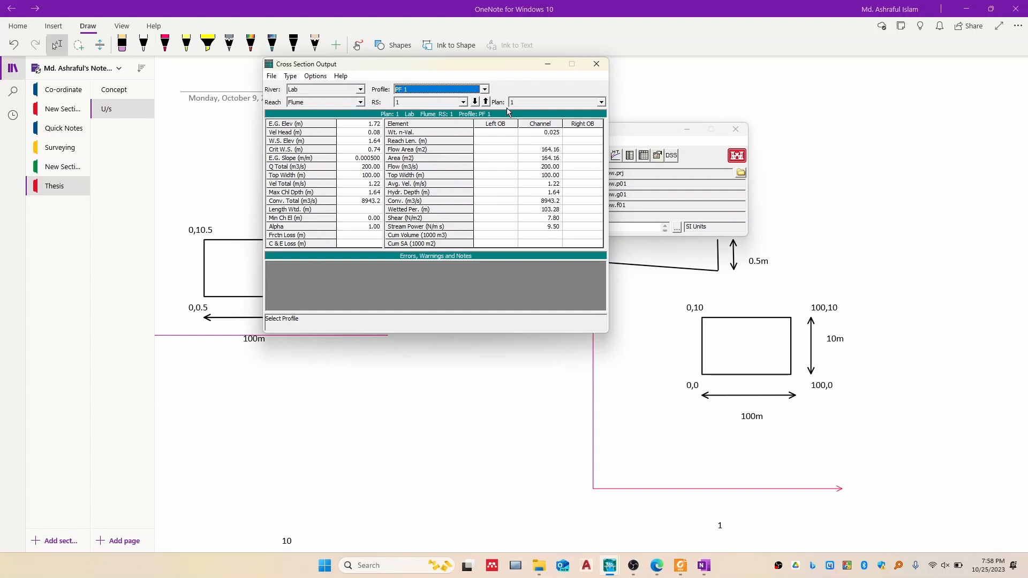
{"action": "left_click", "coordinate": [367, 127]}
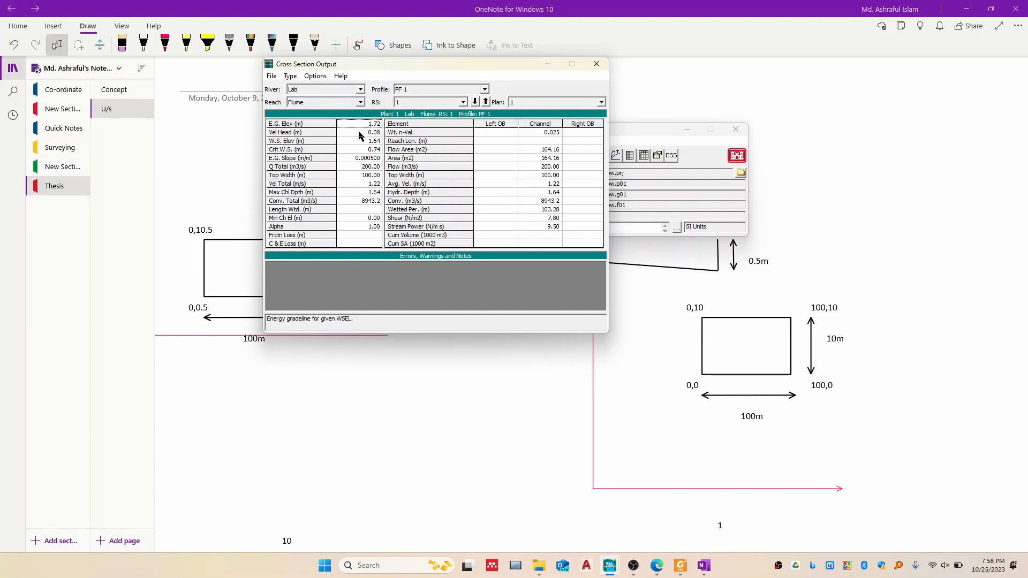
{"action": "left_click", "coordinate": [358, 134]}
{"action": "left_click", "coordinate": [357, 142]}
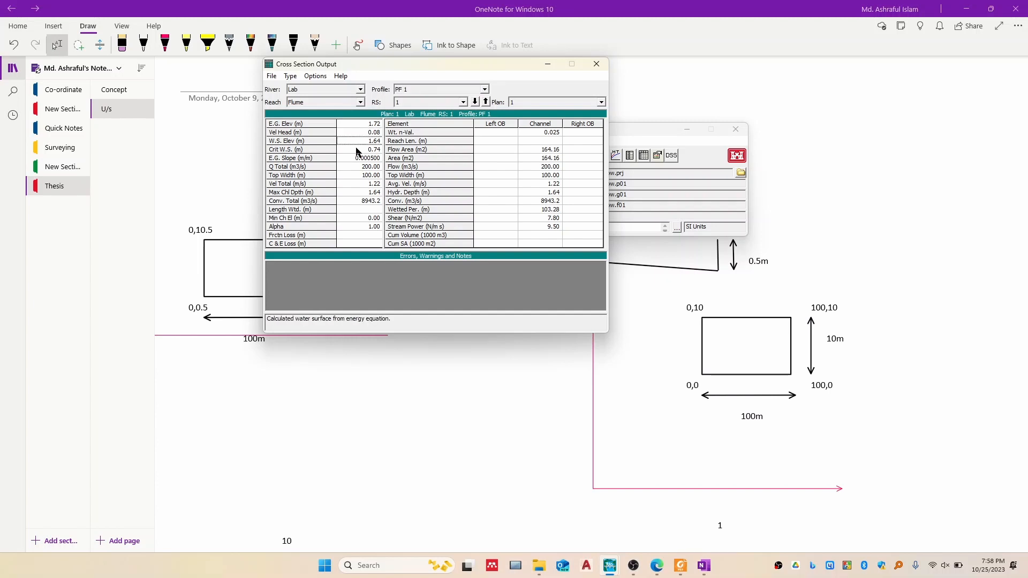
Step: Examine river station 1's critical water surface, energy slope, total flow, top width, velocity and maximum channel depth, and close the output table
{"action": "left_click", "coordinate": [464, 103]}
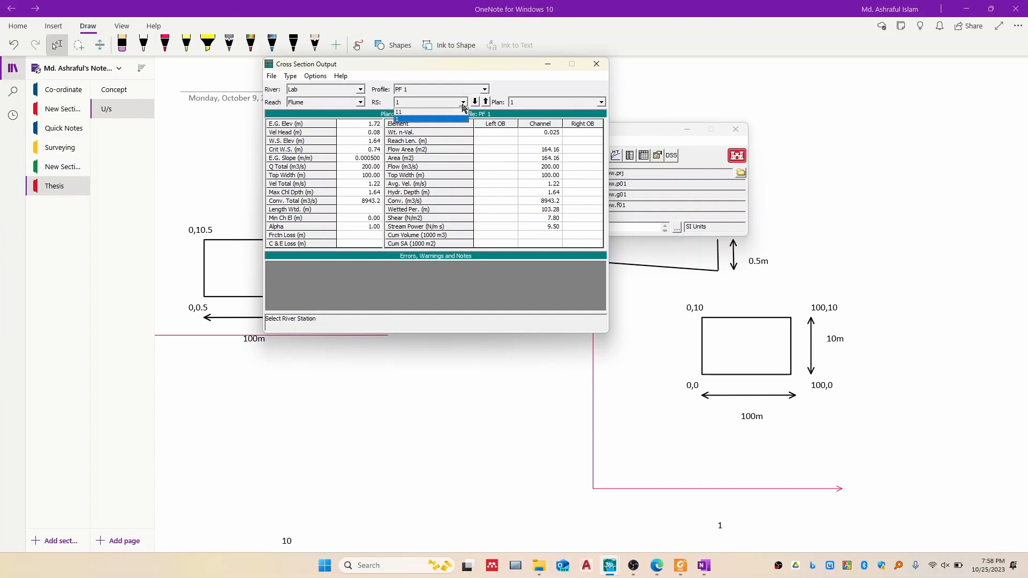
{"action": "left_click", "coordinate": [423, 118]}
{"action": "left_click", "coordinate": [357, 150]}
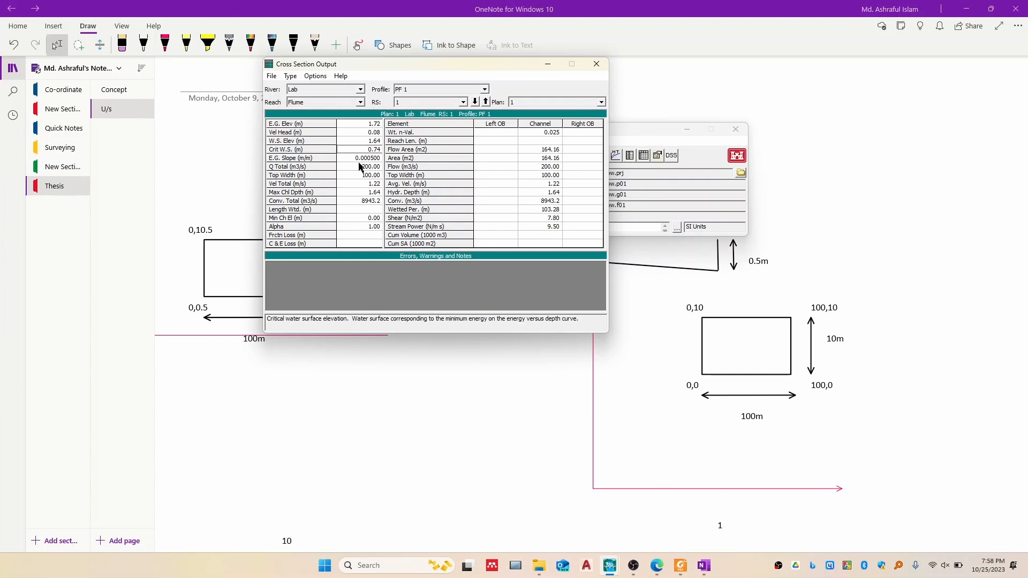
{"action": "left_click", "coordinate": [353, 159]}
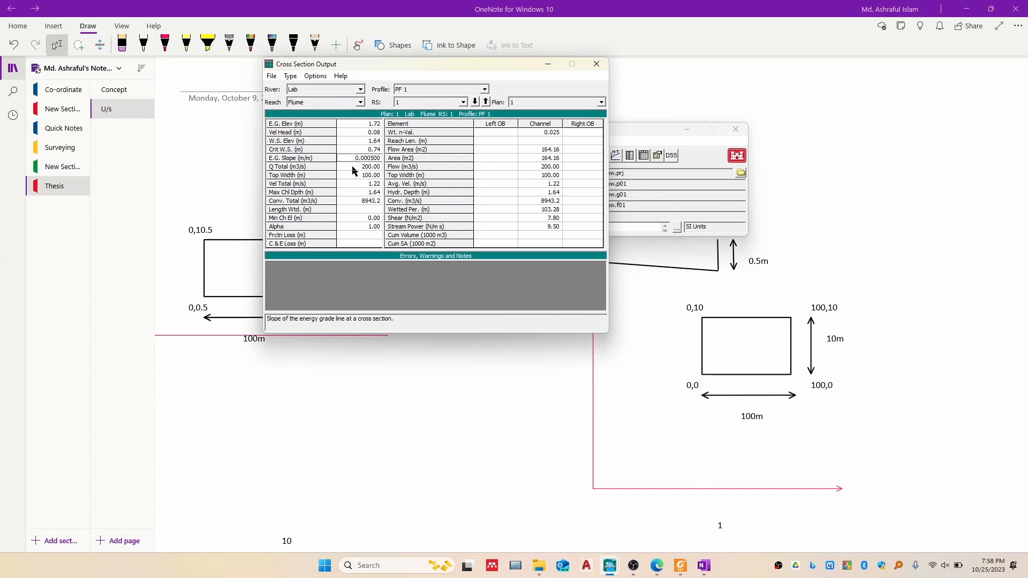
{"action": "left_click", "coordinate": [353, 167]}
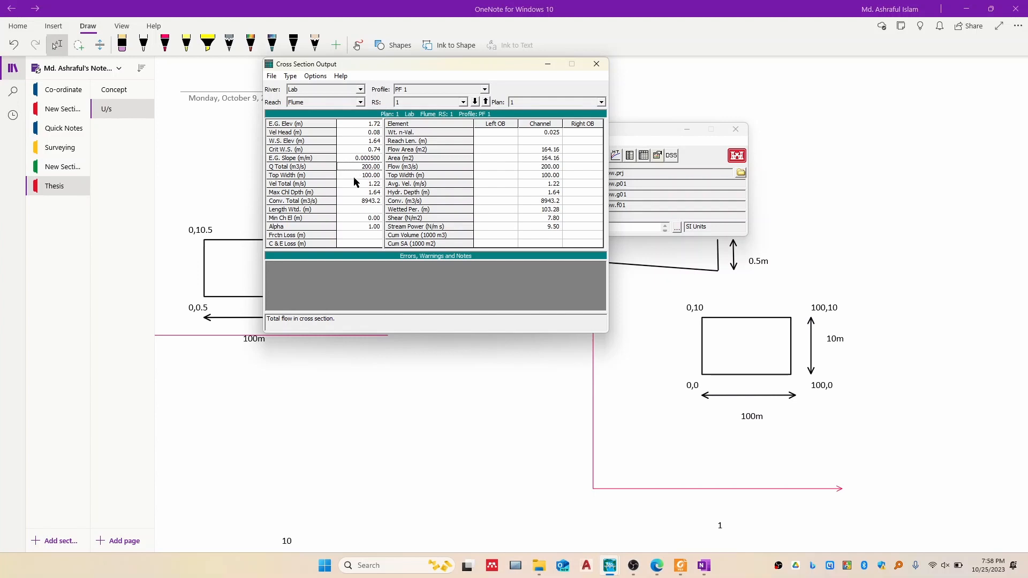
{"action": "left_click", "coordinate": [354, 176]}
{"action": "left_click", "coordinate": [355, 185]}
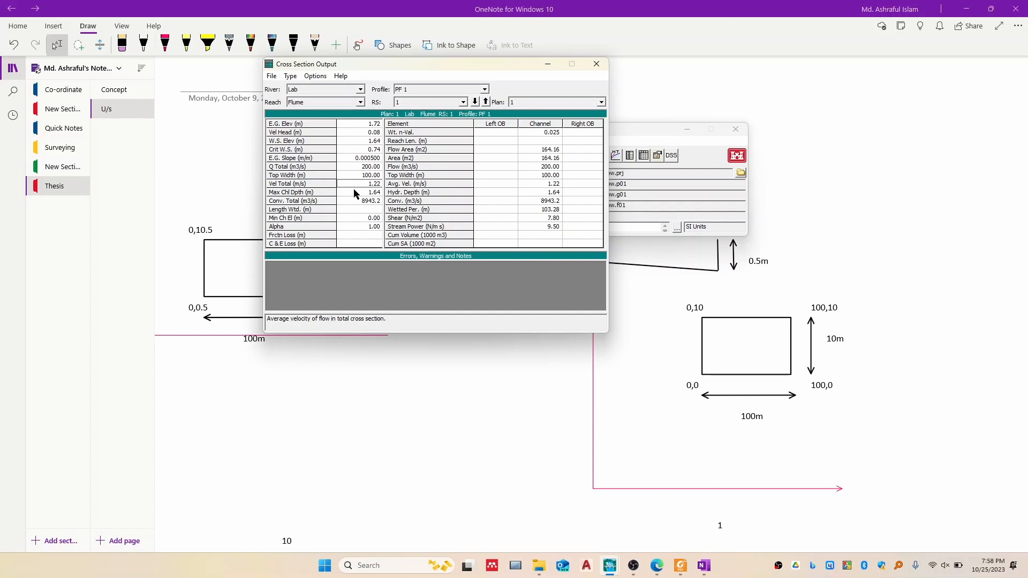
{"action": "left_click", "coordinate": [359, 193]}
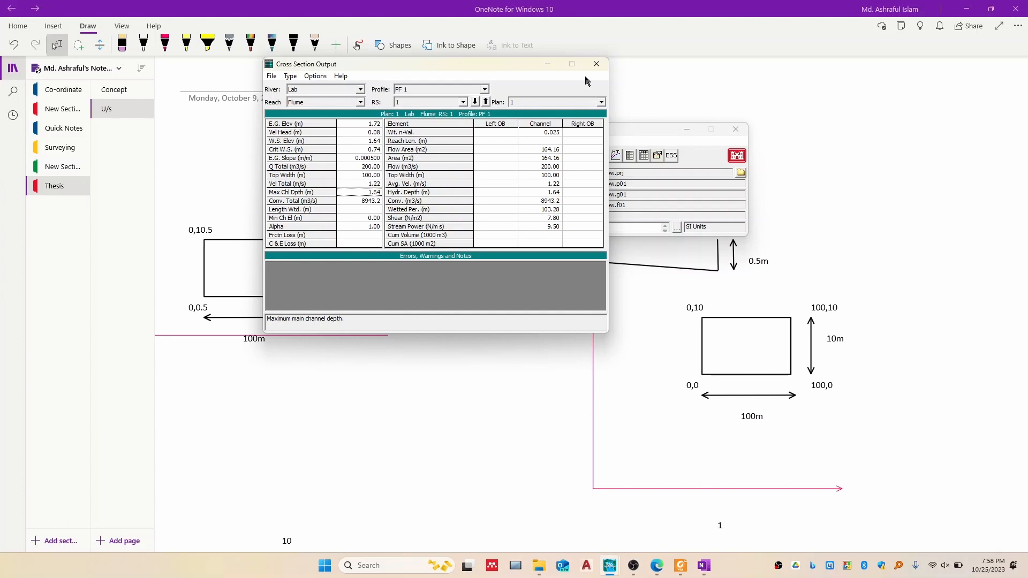
{"action": "left_click", "coordinate": [596, 64]}
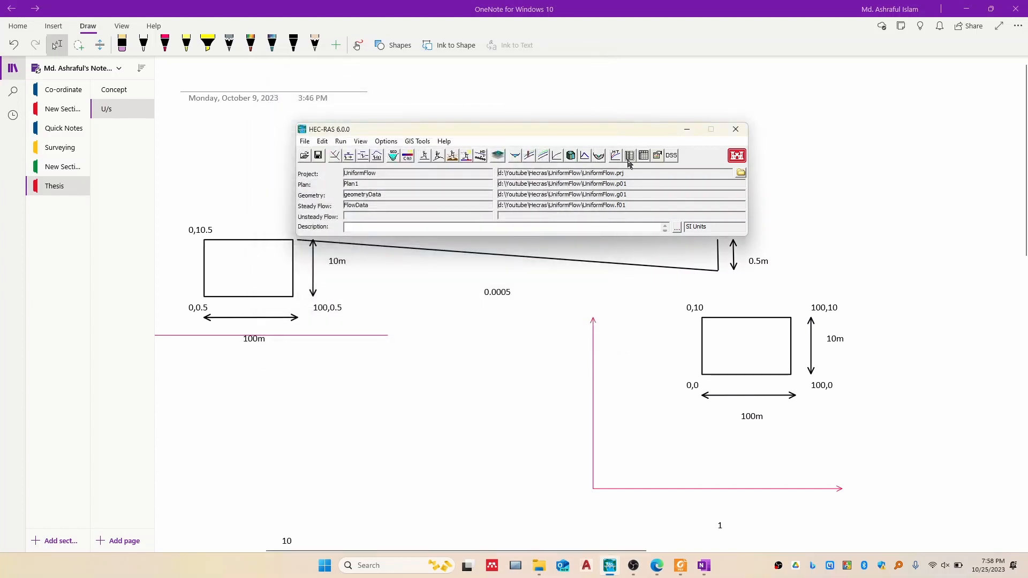
Step: Review the profile output summary, Standard Table 1, for both river stations of the Flume reach, and close it
{"action": "left_click", "coordinate": [643, 156]}
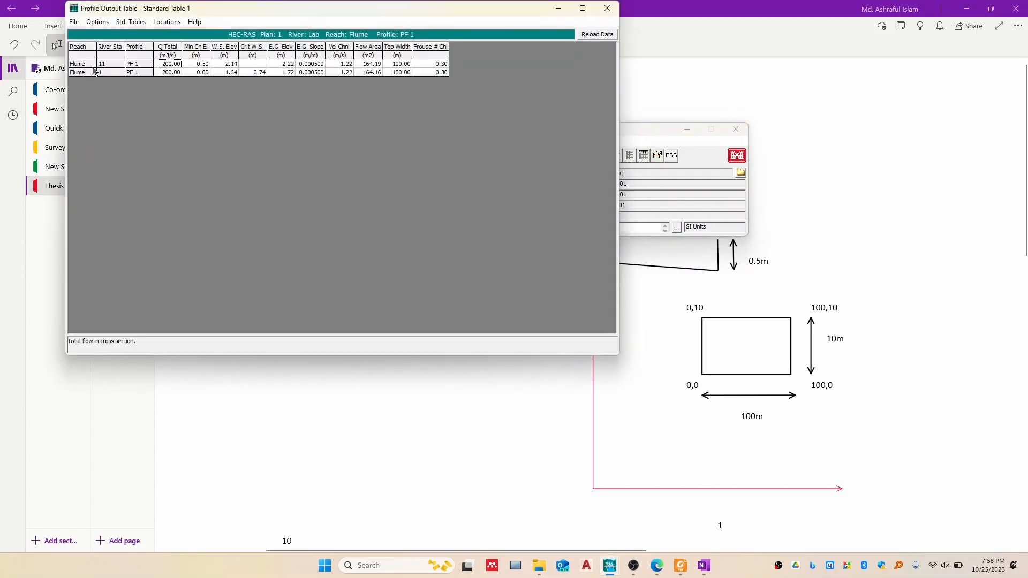
{"action": "left_click", "coordinate": [615, 11]}
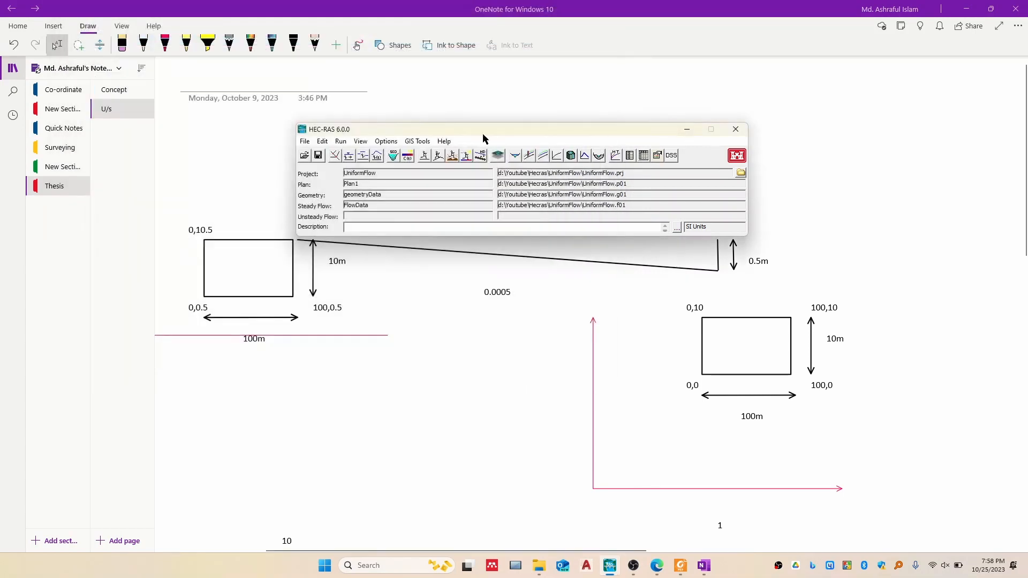
Step: Minimize the OneNote window to bring up the lab PDF, and move the HEC-RAS window down to uncover the Specific Tasks list
{"action": "left_click", "coordinate": [966, 9]}
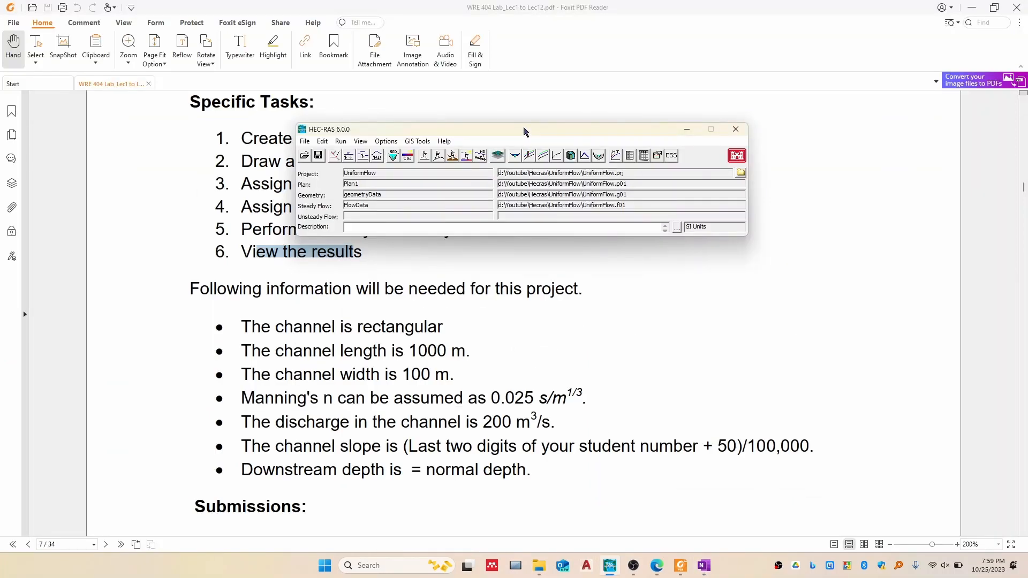
{"action": "left_click_drag", "start_coordinate": [525, 130], "coordinate": [539, 191]}
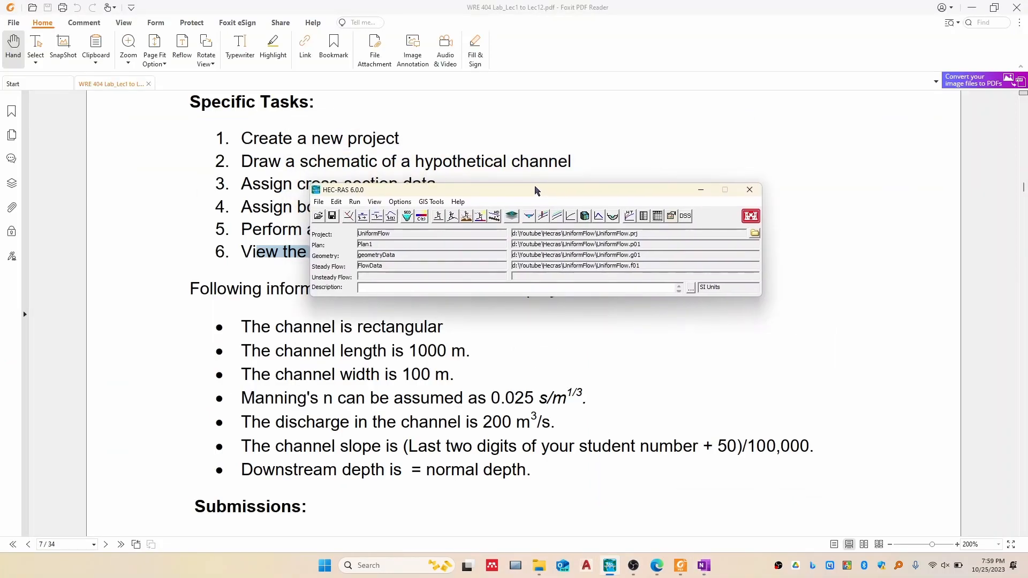
{"action": "left_click_drag", "start_coordinate": [533, 191], "coordinate": [535, 217]}
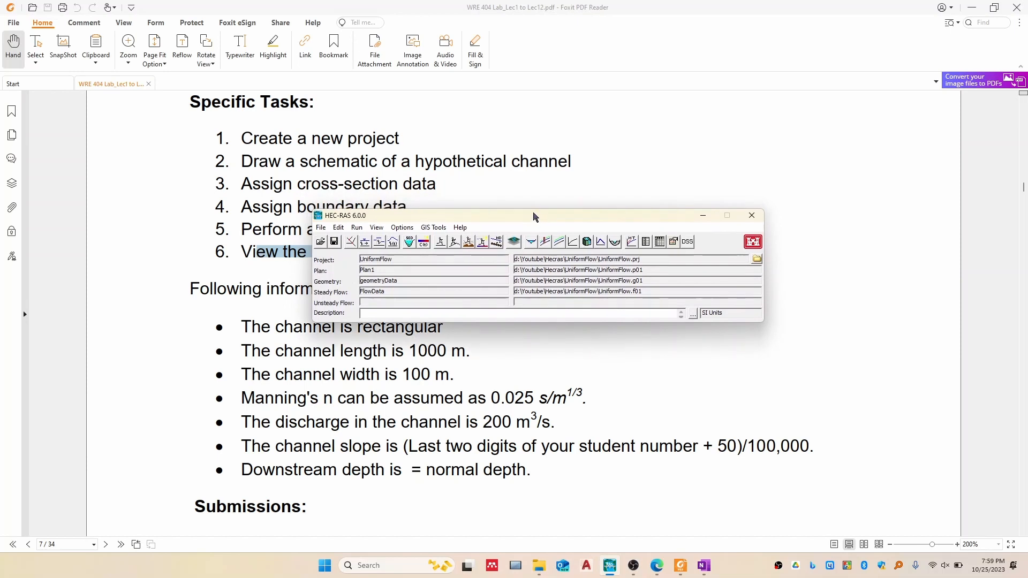